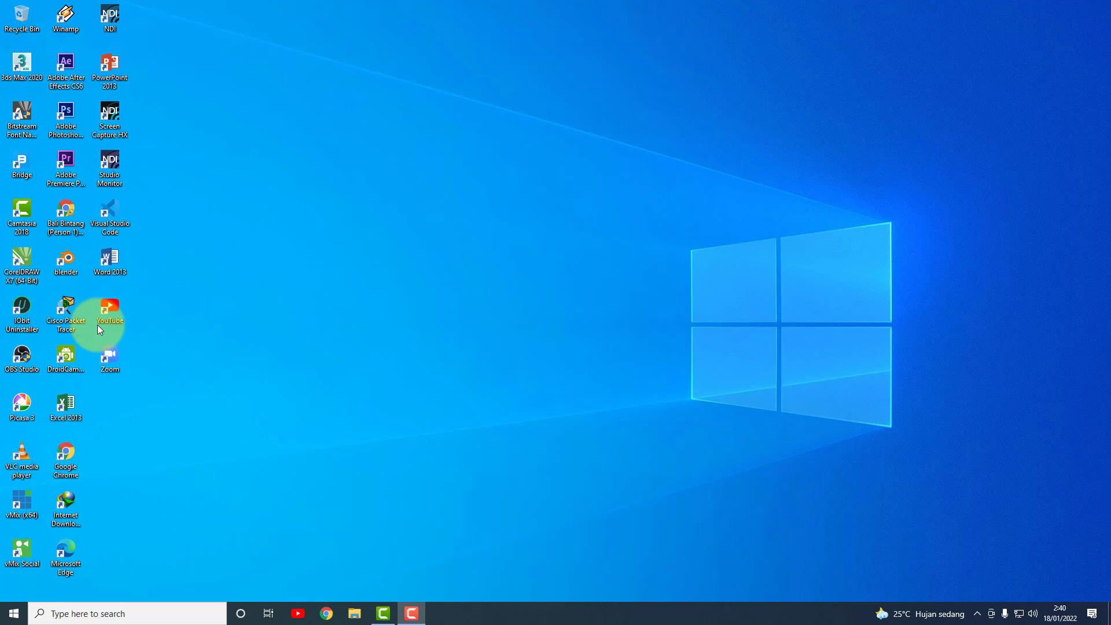
# Launch Cisco Packet Tracer and place an 1841 router (Router0) on the workspace.
pyautogui.doubleClick(70, 316)
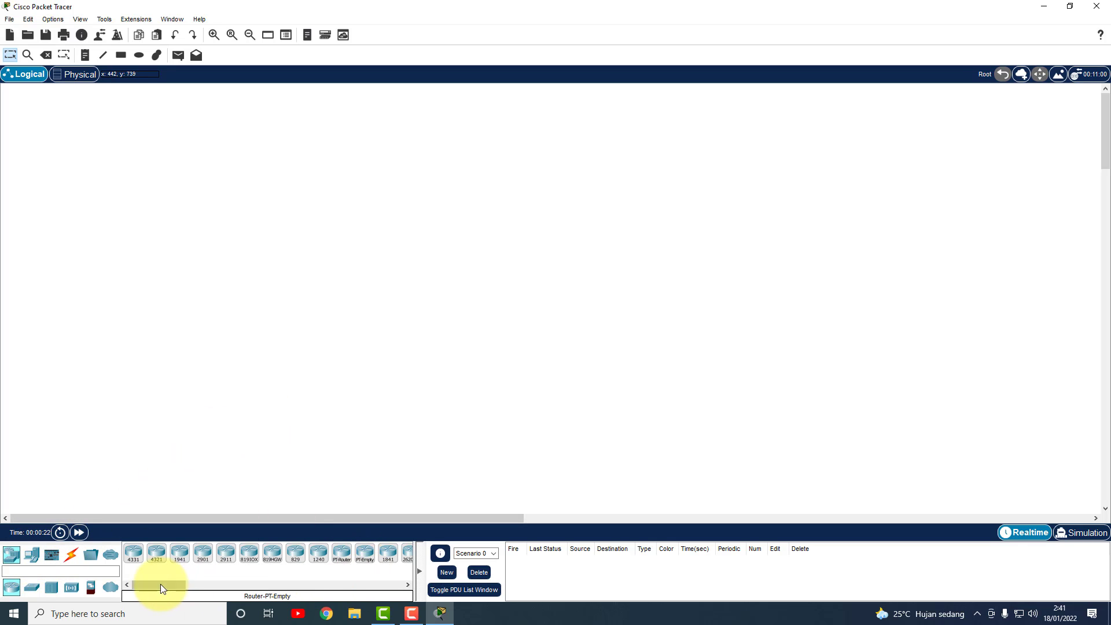
pyautogui.moveTo(155, 583); pyautogui.dragTo(173, 583)
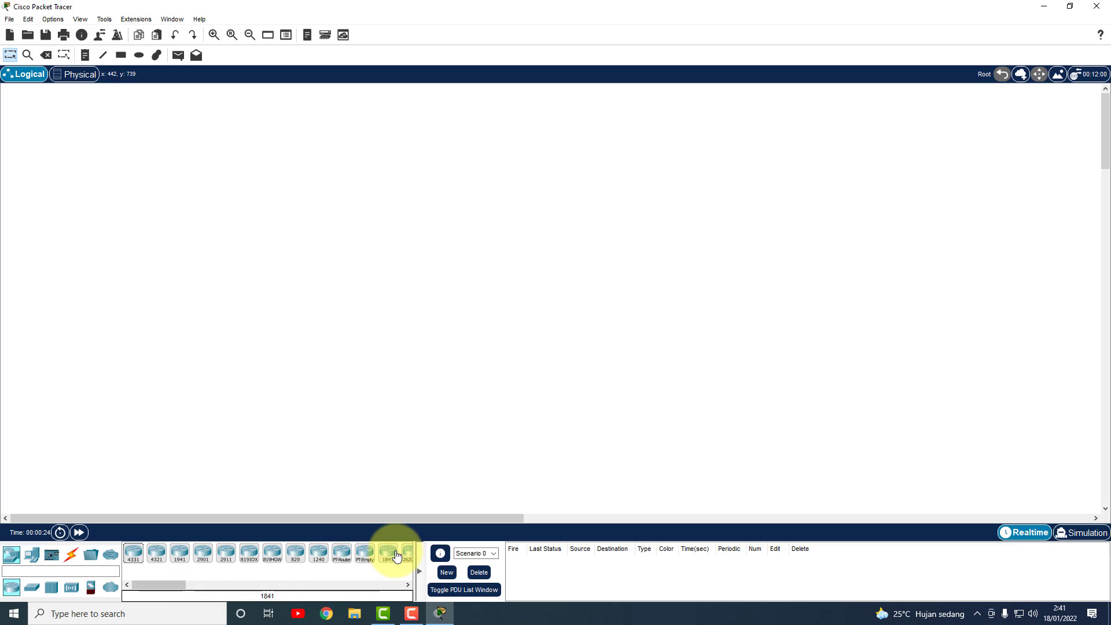
pyautogui.moveTo(386, 552); pyautogui.dragTo(200, 207)
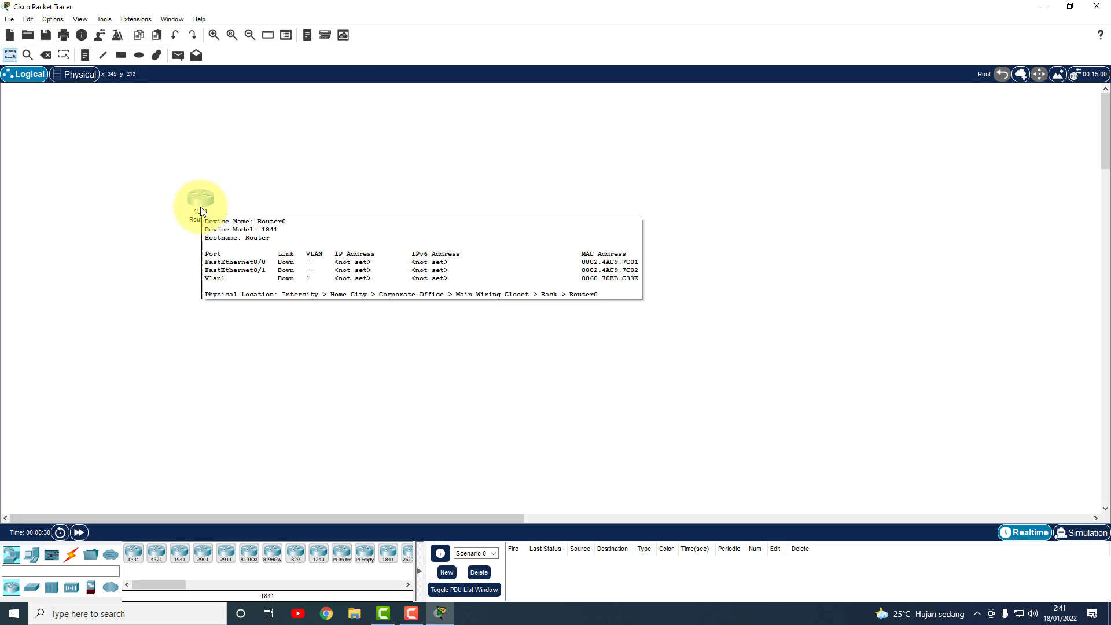
# Add a 2950-24 switch (Switch0) and nudge Router0 and Switch0 into position.
pyautogui.click(36, 589)
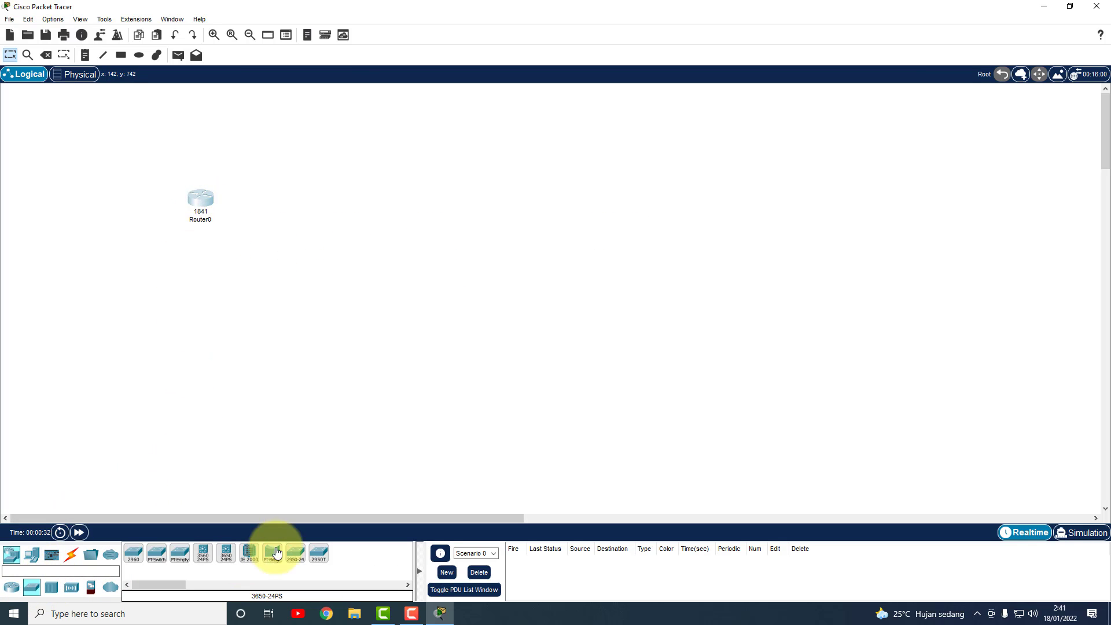
pyautogui.moveTo(296, 553); pyautogui.dragTo(359, 216)
pyautogui.moveTo(203, 204); pyautogui.dragTo(217, 188)
pyautogui.moveTo(357, 207); pyautogui.dragTo(371, 199)
# Place an AP-PT access point (Access Point0) below Switch0.
pyautogui.moveTo(362, 207)
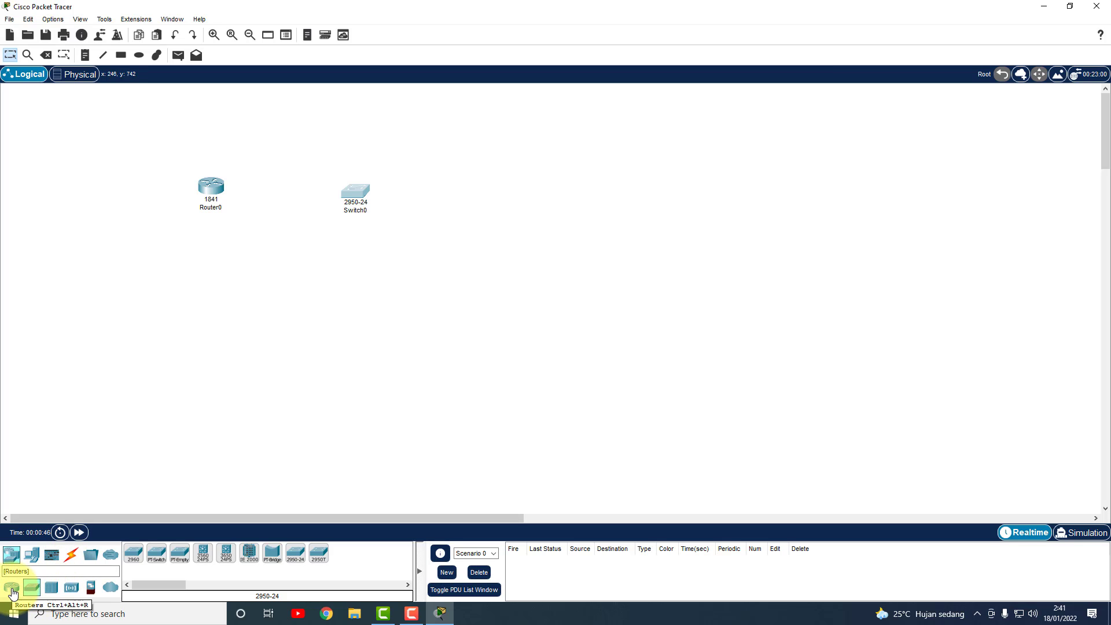
pyautogui.click(71, 594)
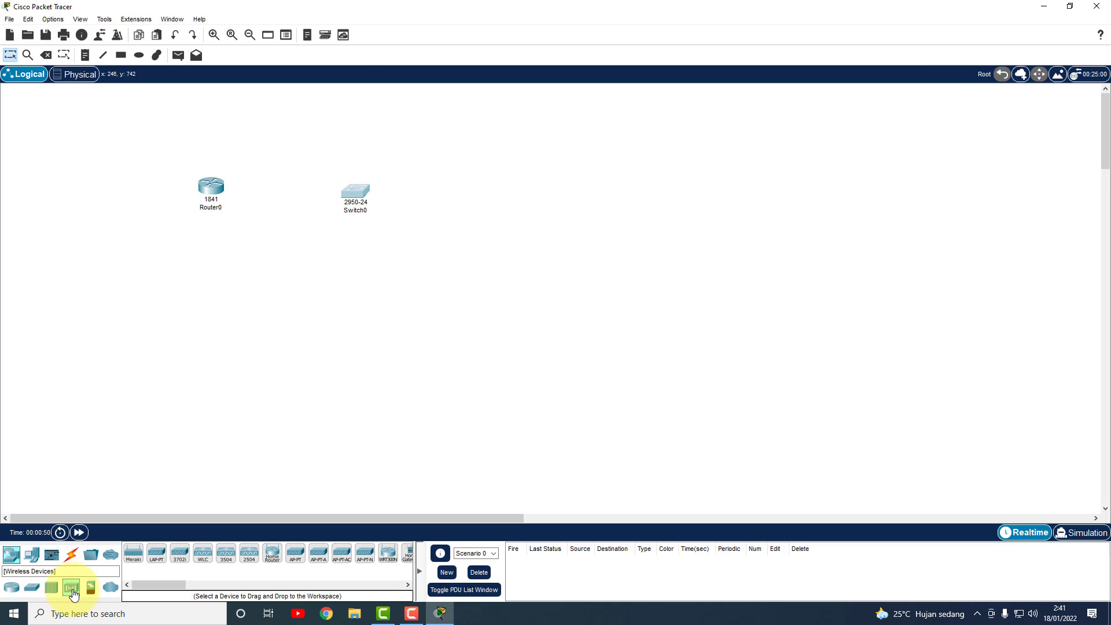
pyautogui.click(295, 561)
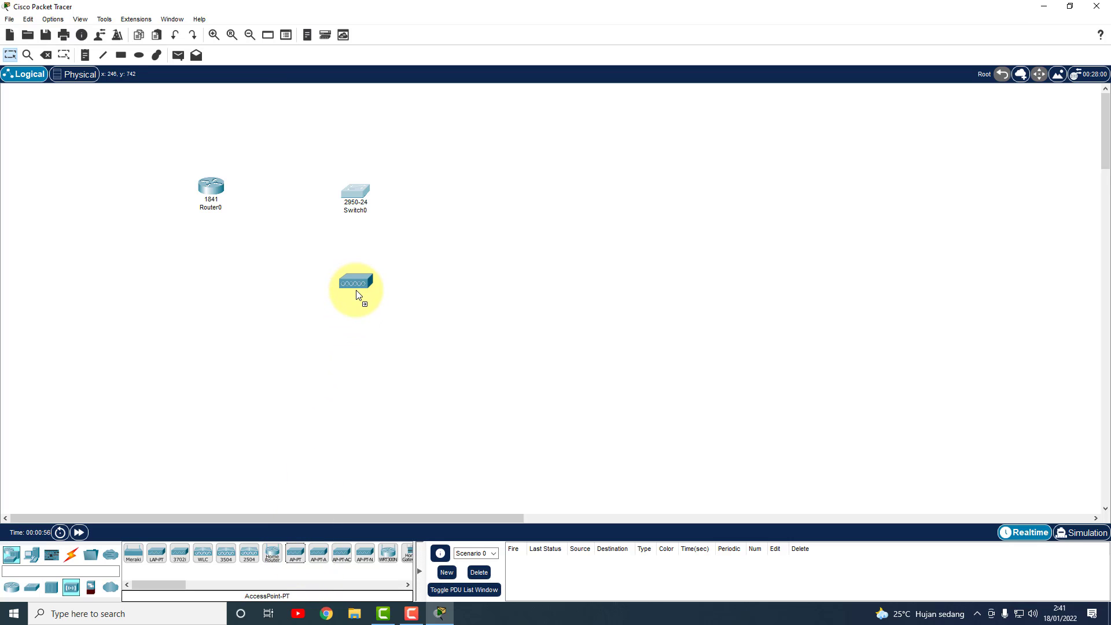
pyautogui.click(360, 291)
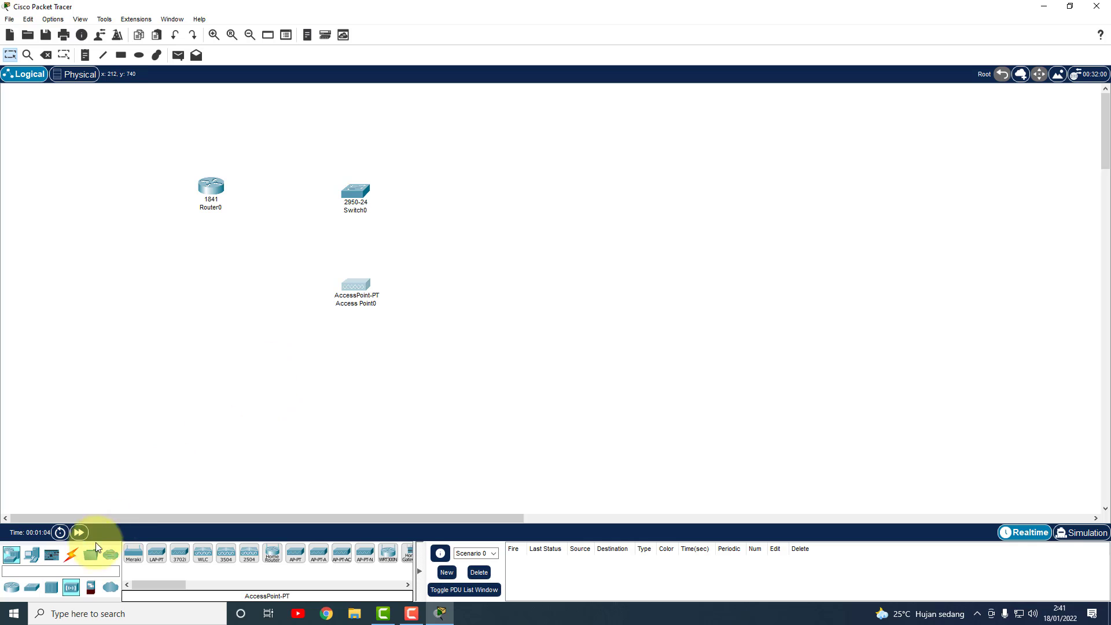
# Place a PC, laptop, tablet and smartphone in a row beneath Access Point0.
pyautogui.click(32, 559)
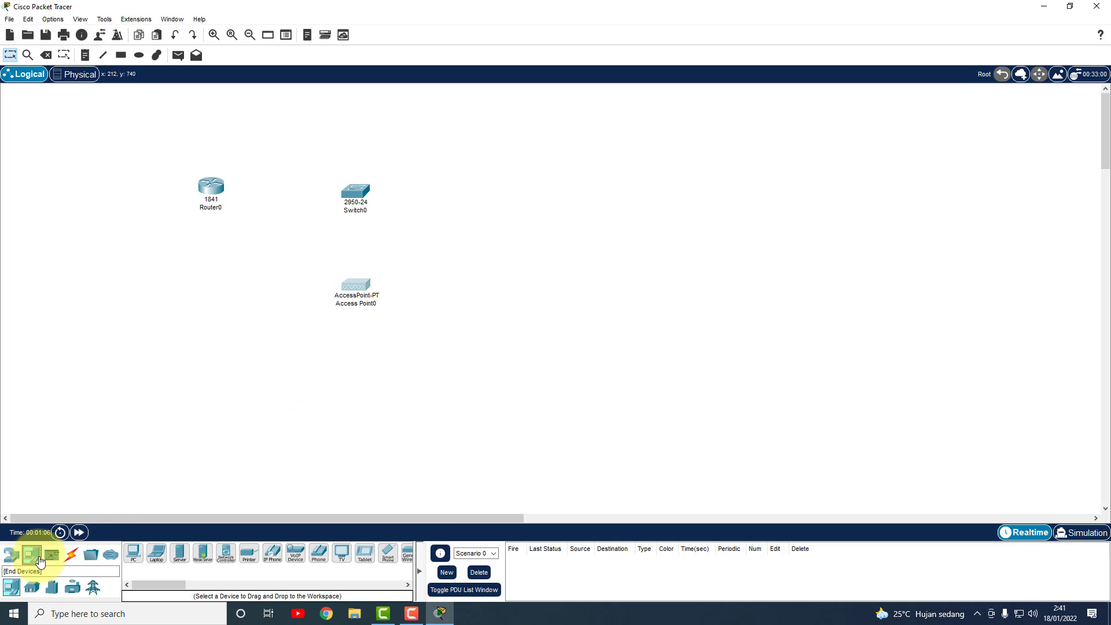
pyautogui.moveTo(132, 556); pyautogui.dragTo(218, 378)
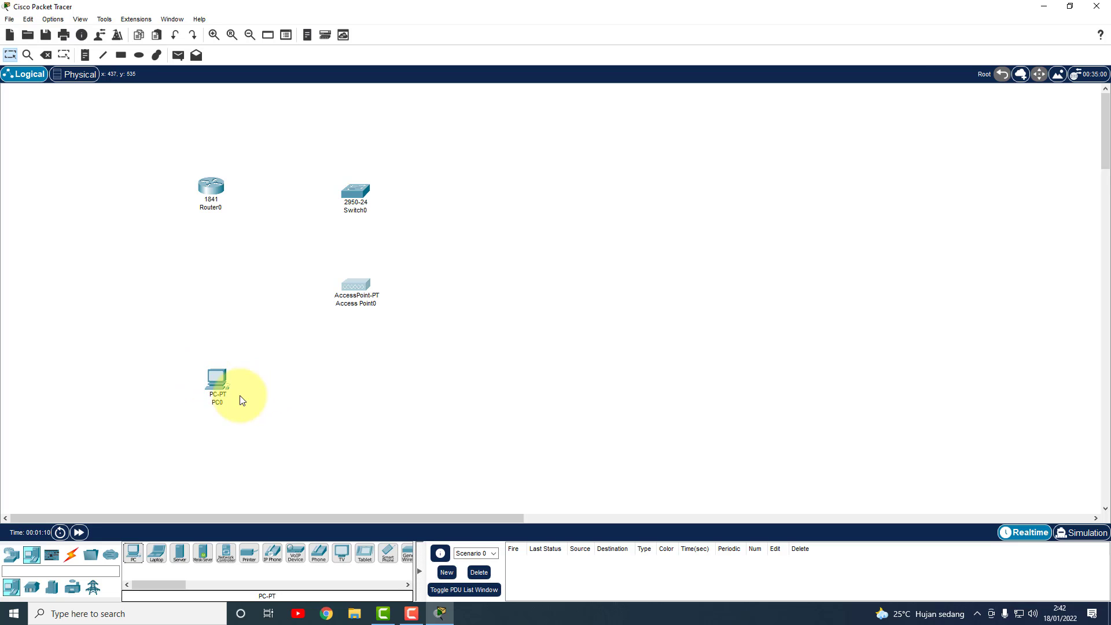
pyautogui.moveTo(154, 552); pyautogui.dragTo(286, 463)
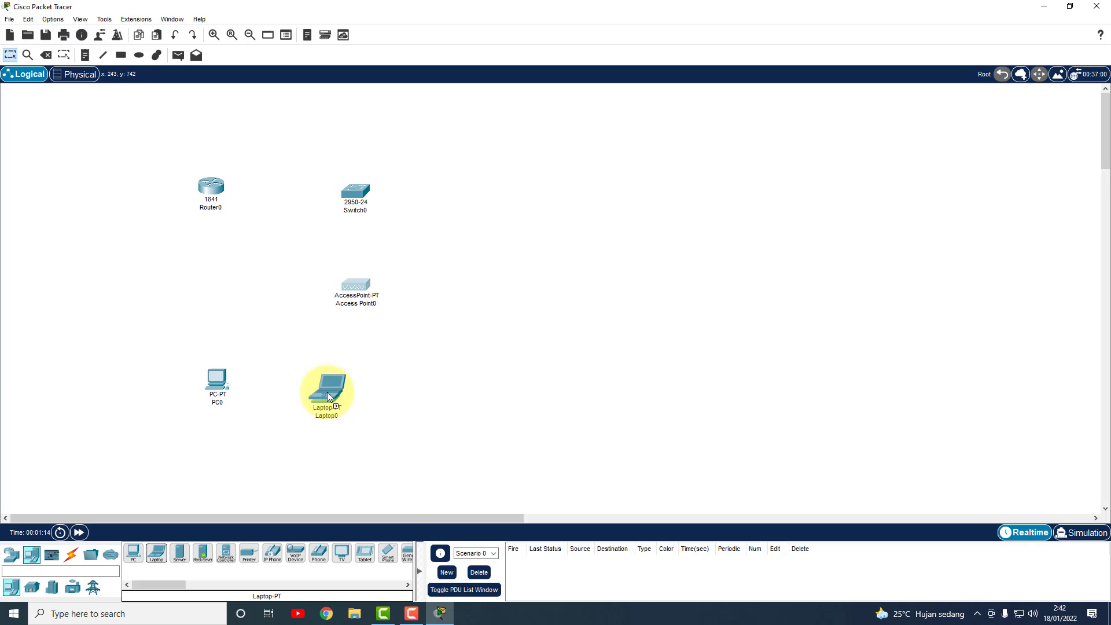
pyautogui.moveTo(226, 384); pyautogui.dragTo(221, 390)
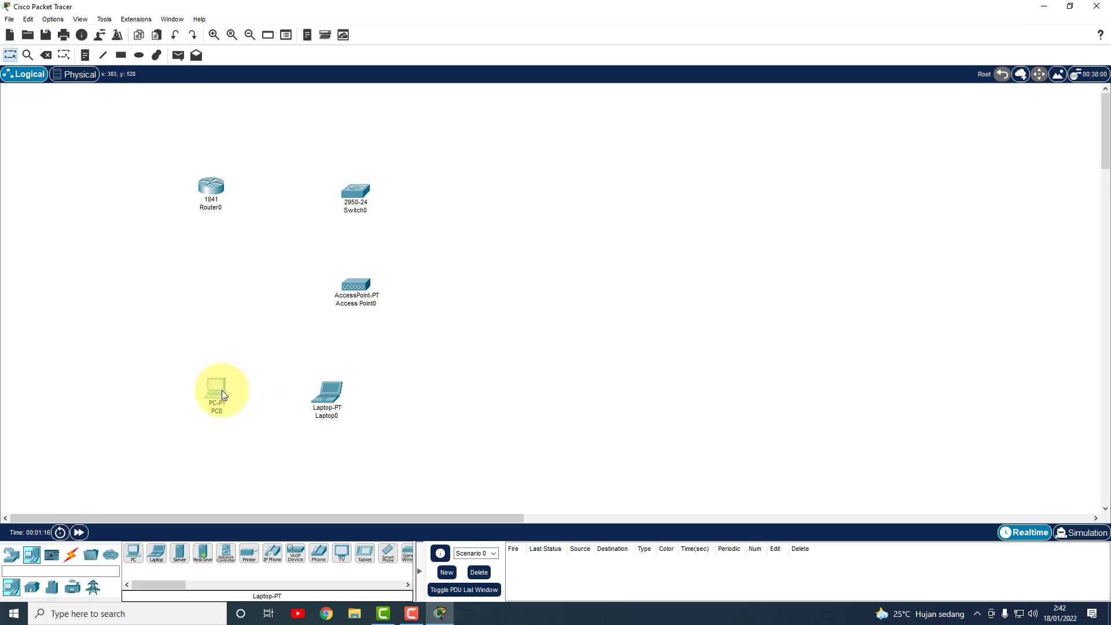
pyautogui.click(330, 401)
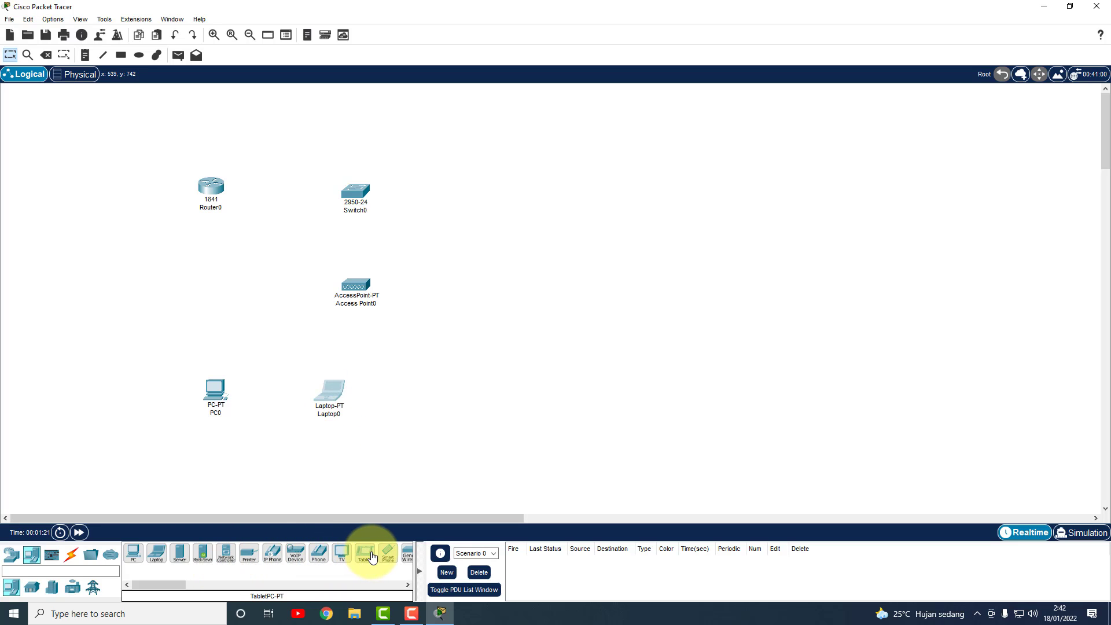
pyautogui.moveTo(371, 557); pyautogui.dragTo(444, 394)
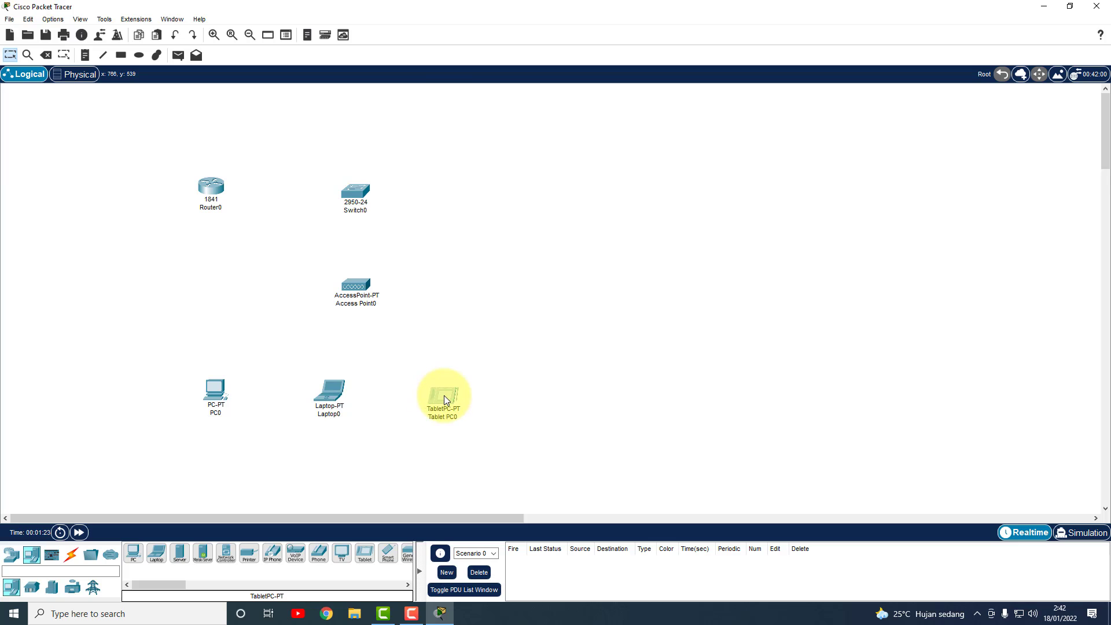
pyautogui.click(387, 553)
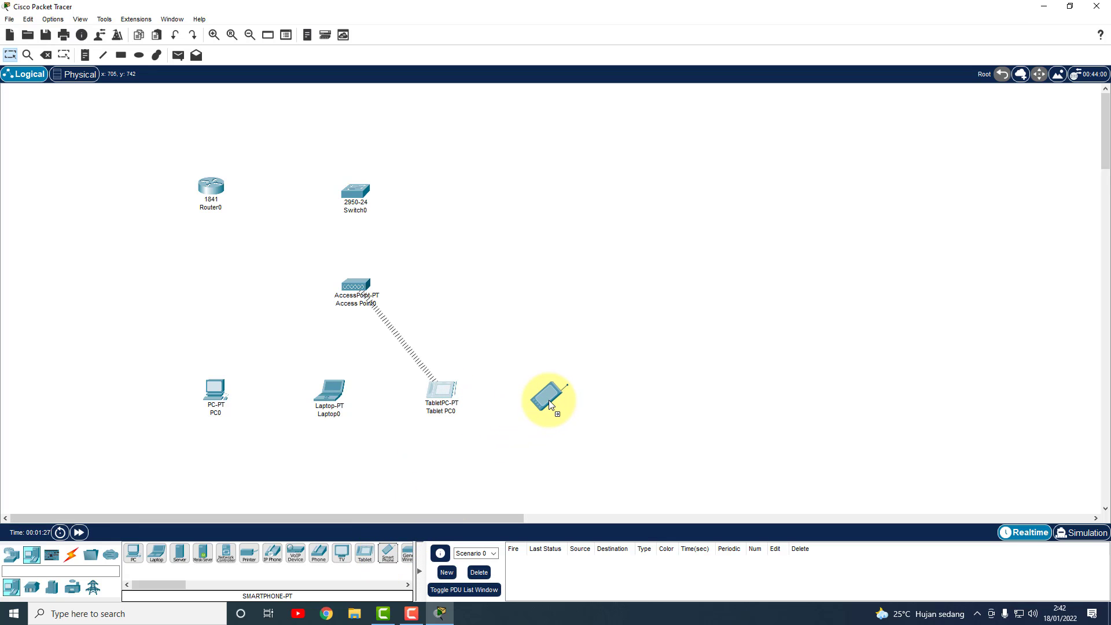
pyautogui.click(549, 401)
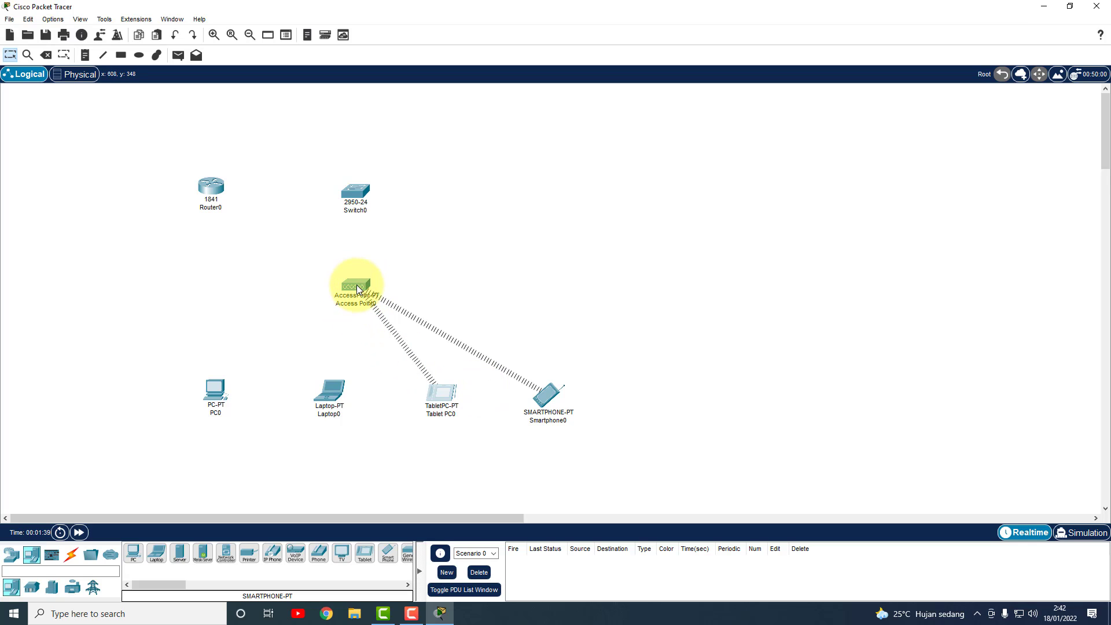
pyautogui.moveTo(359, 291)
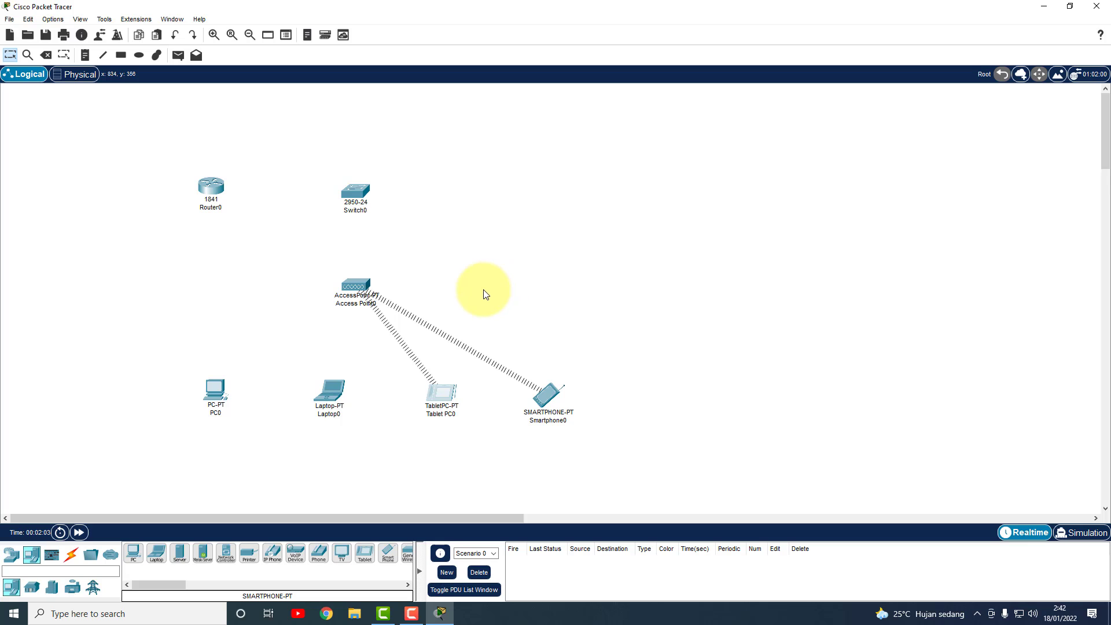
# Swap PC0's Ethernet module for a WMP300N wireless module and power it back on.
pyautogui.click(212, 390)
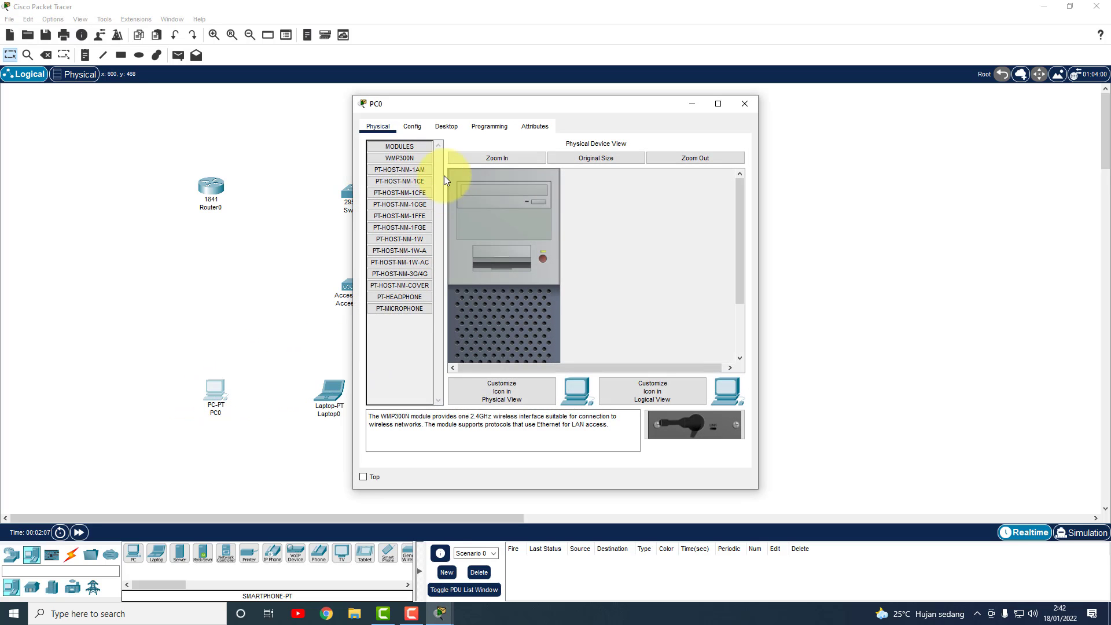
pyautogui.scroll(-3, 673, 279)
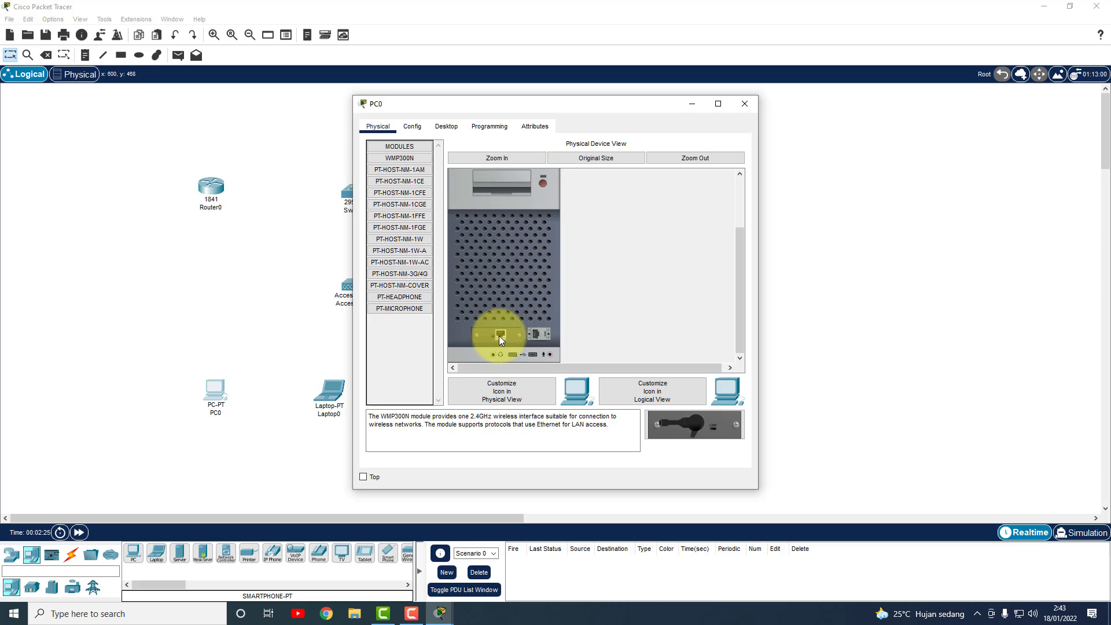
pyautogui.moveTo(504, 338); pyautogui.dragTo(397, 325)
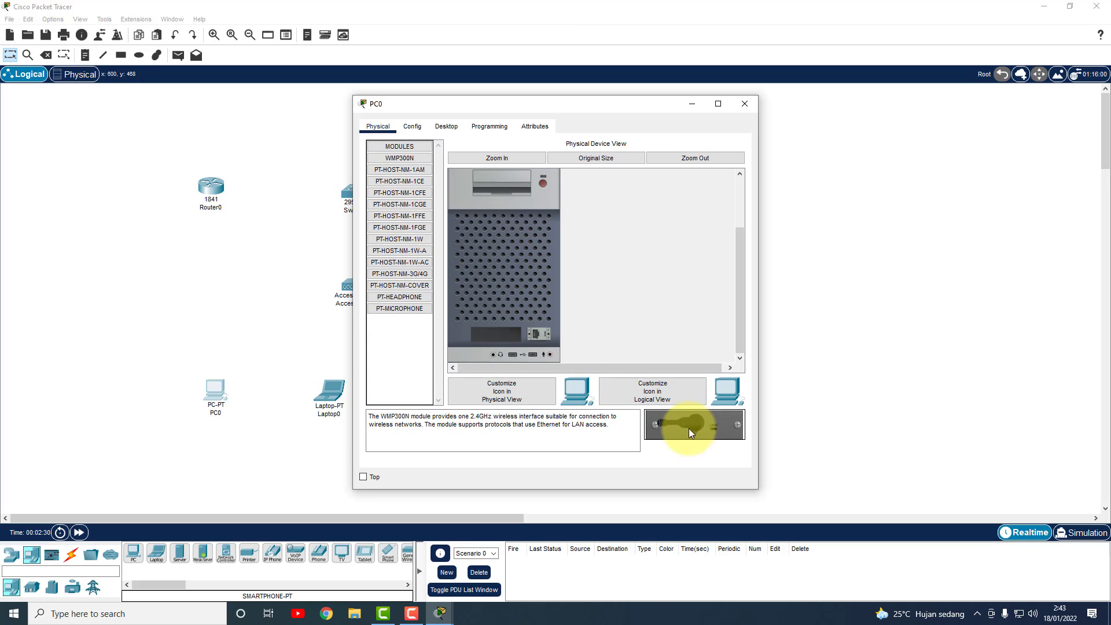
pyautogui.moveTo(695, 423); pyautogui.dragTo(501, 335)
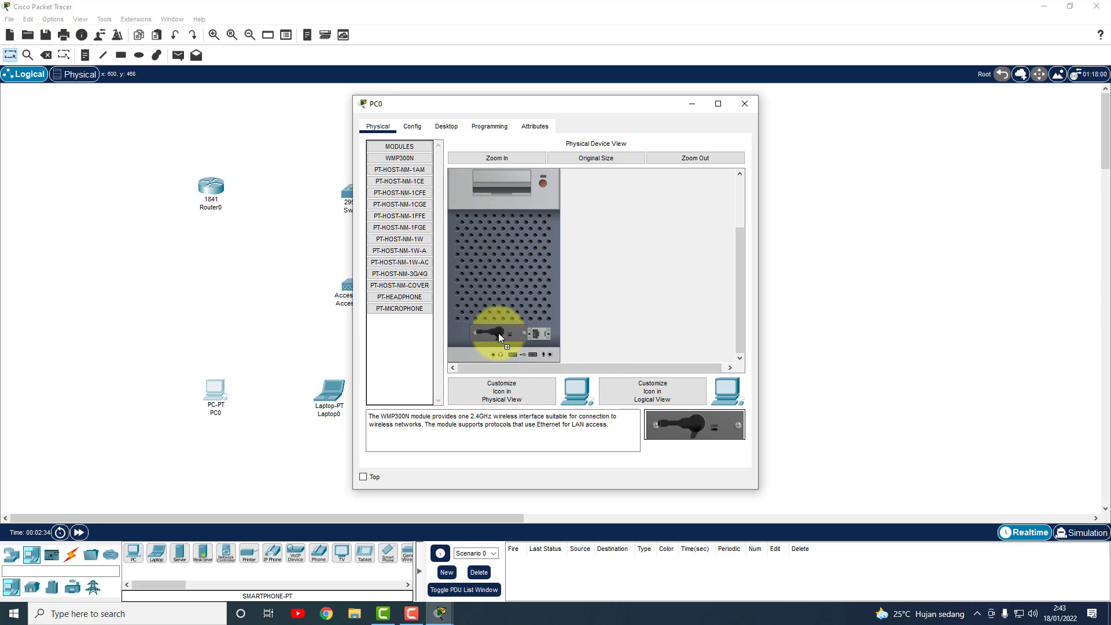
pyautogui.click(543, 181)
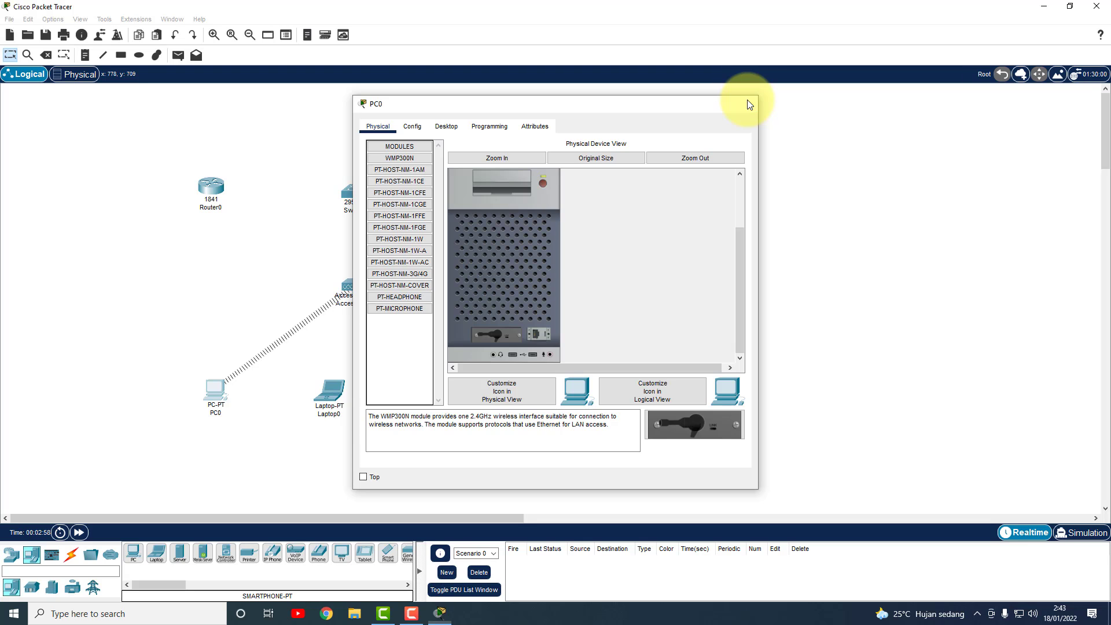
pyautogui.click(746, 103)
# Replace Laptop0's Ethernet module with a WPC300N wireless card.
pyautogui.click(330, 398)
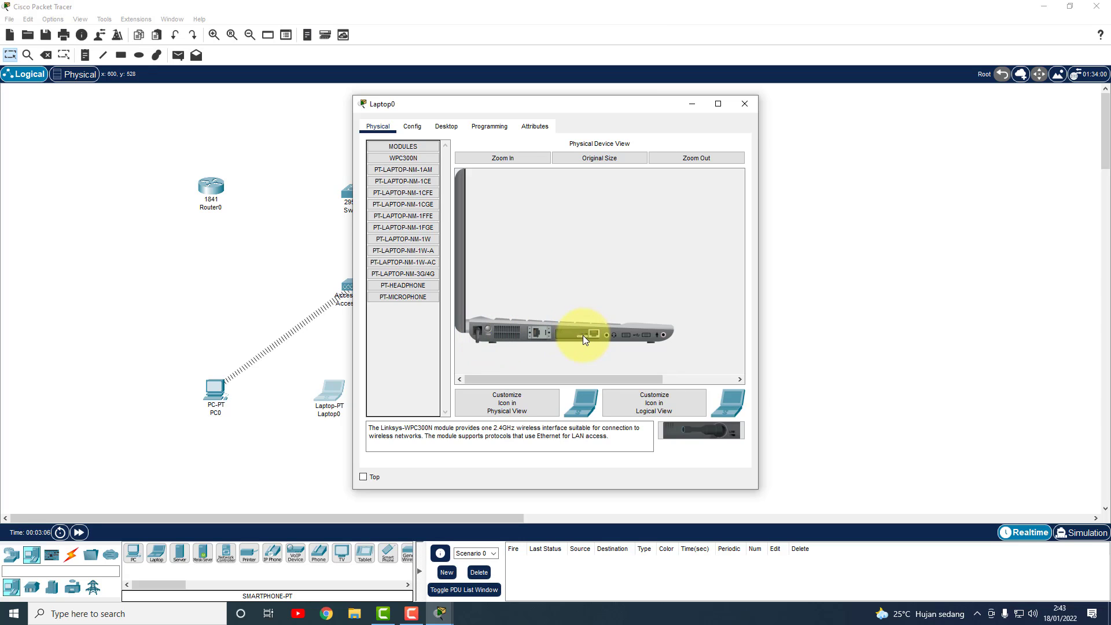
pyautogui.moveTo(583, 340); pyautogui.dragTo(399, 329)
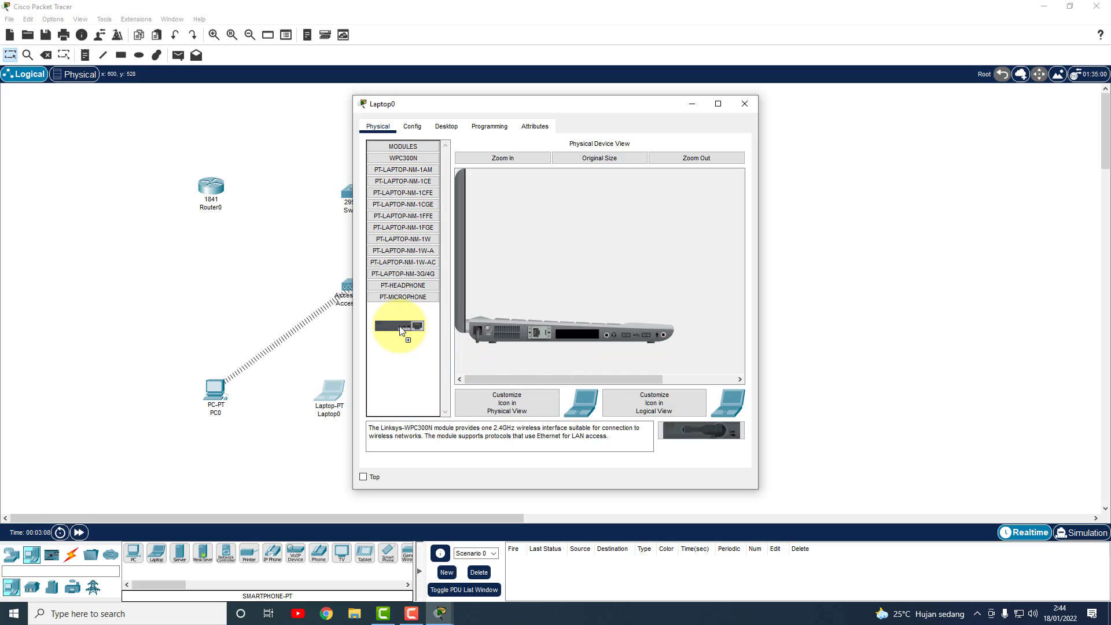
pyautogui.moveTo(691, 426); pyautogui.dragTo(575, 338)
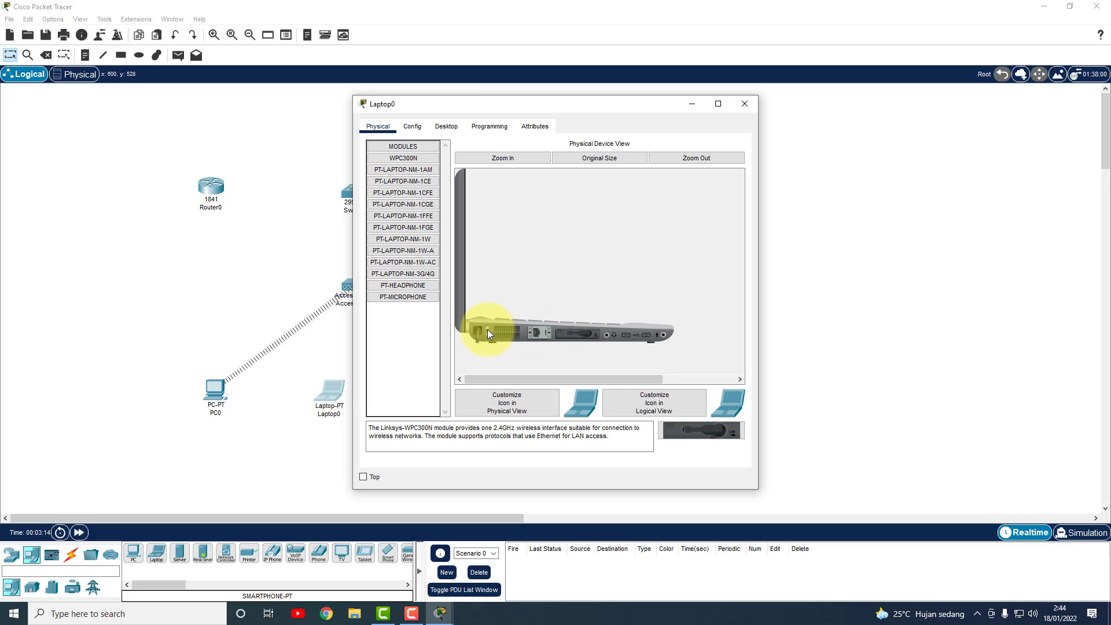
pyautogui.click(752, 104)
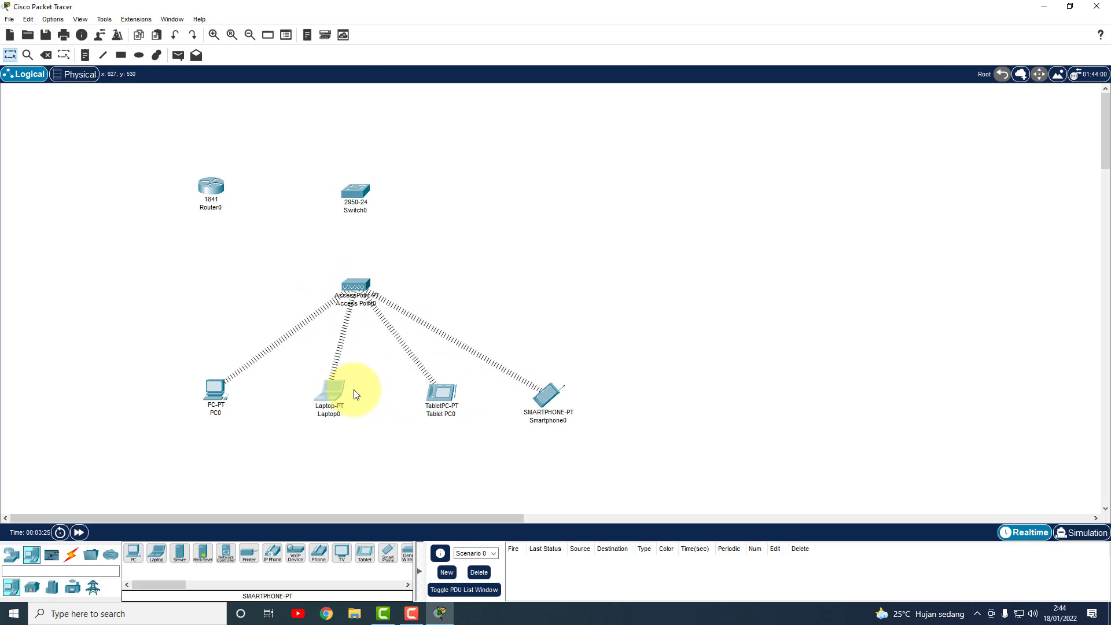
# Shift PC0, Laptop0, Tablet PC0 and Smartphone0 left into a tighter row.
pyautogui.moveTo(230, 398); pyautogui.dragTo(217, 395)
pyautogui.moveTo(340, 396); pyautogui.dragTo(329, 396)
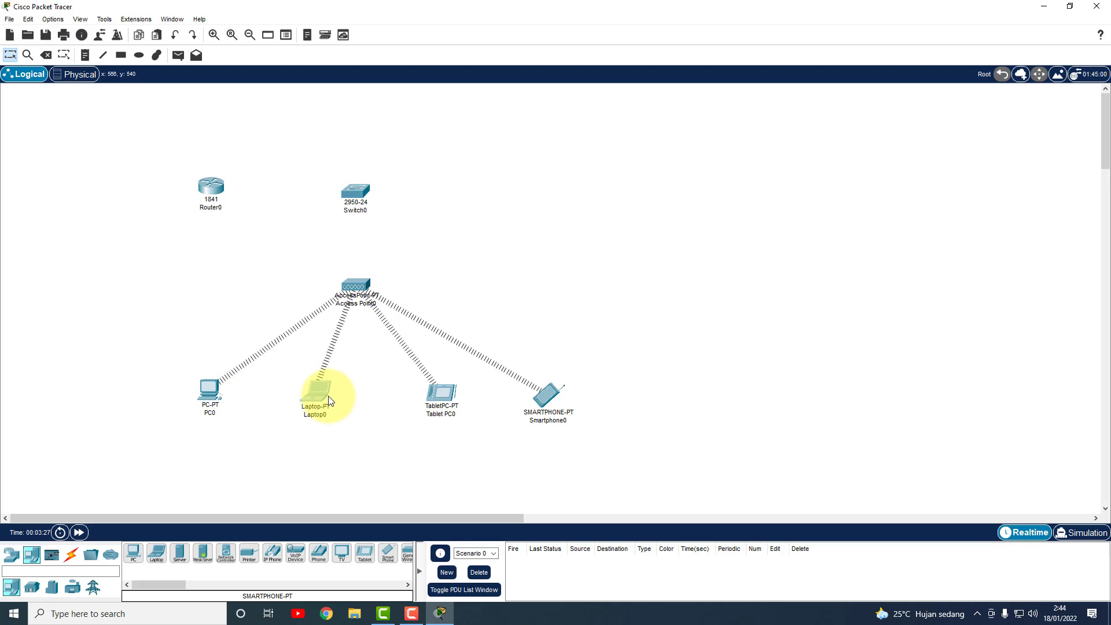
pyautogui.moveTo(438, 398); pyautogui.dragTo(404, 393)
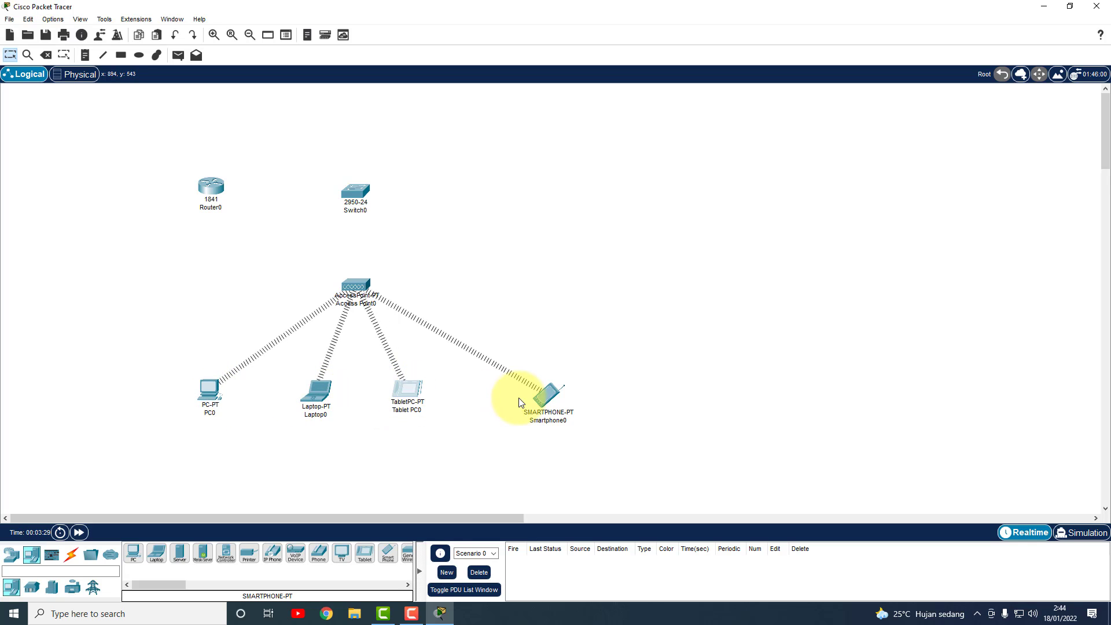
pyautogui.moveTo(528, 402); pyautogui.dragTo(498, 394)
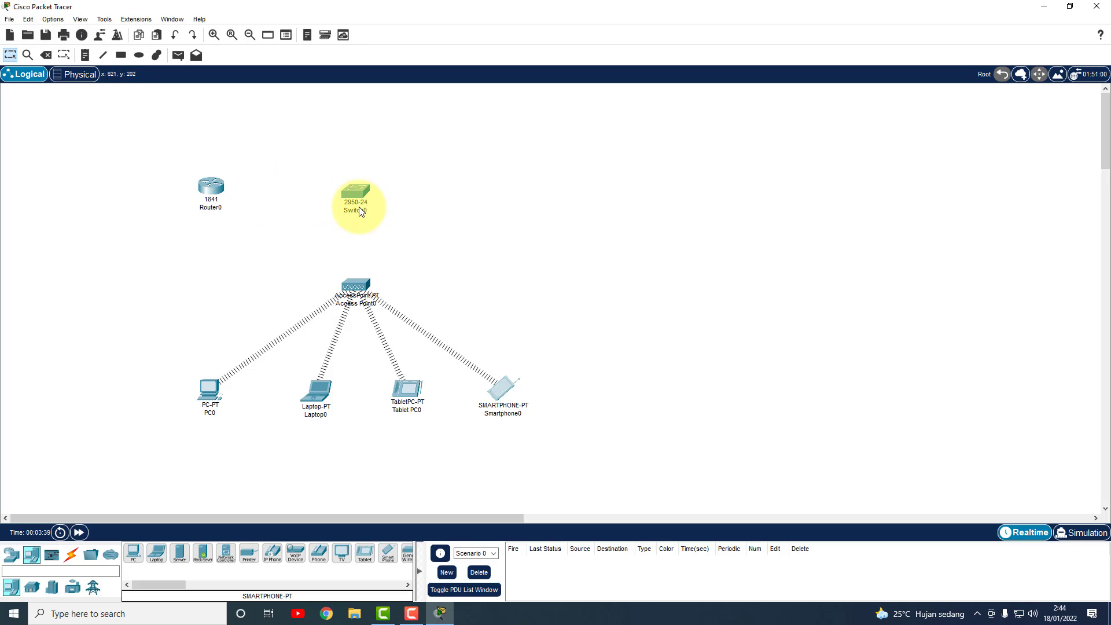
# Connect Router0 Fa0/0 to Switch0 Fa0/1 with a copper straight-through cable.
pyautogui.click(76, 557)
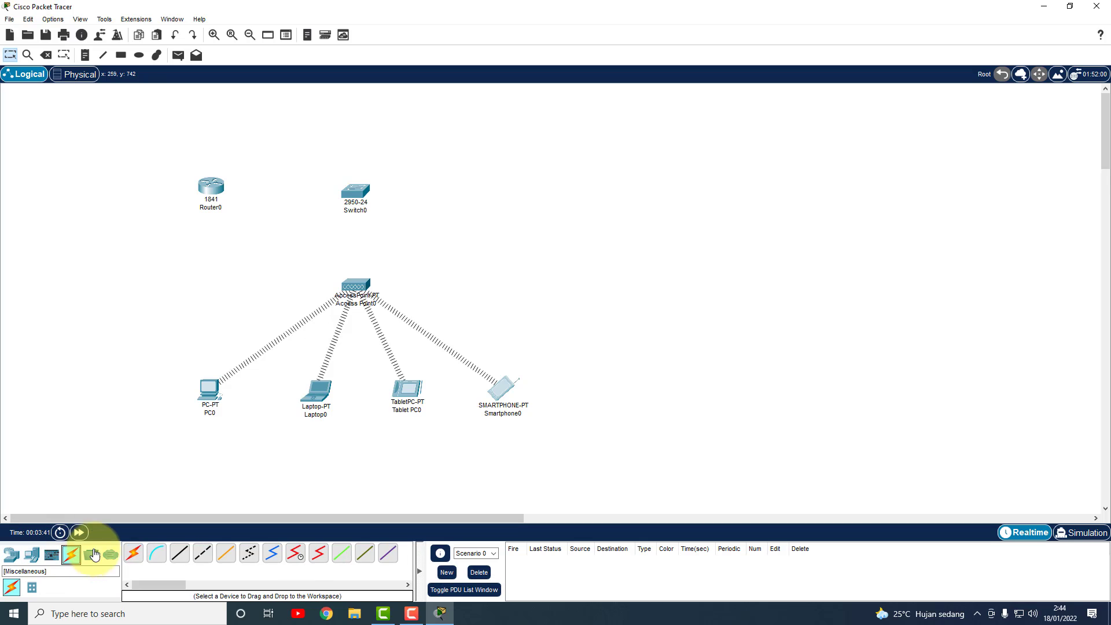
pyautogui.click(185, 556)
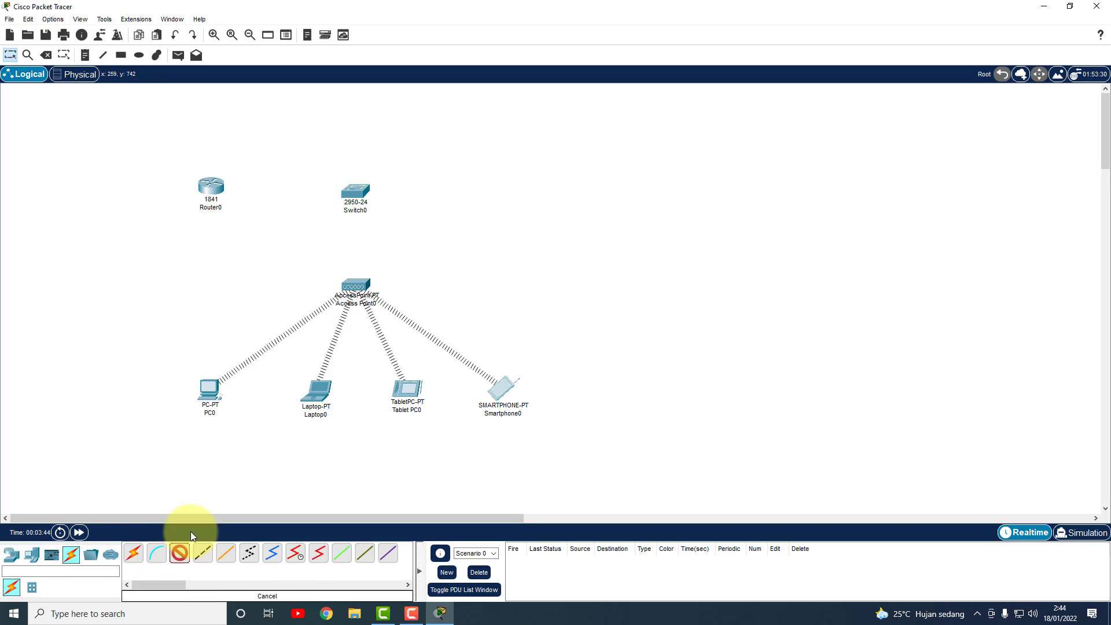
pyautogui.click(224, 188)
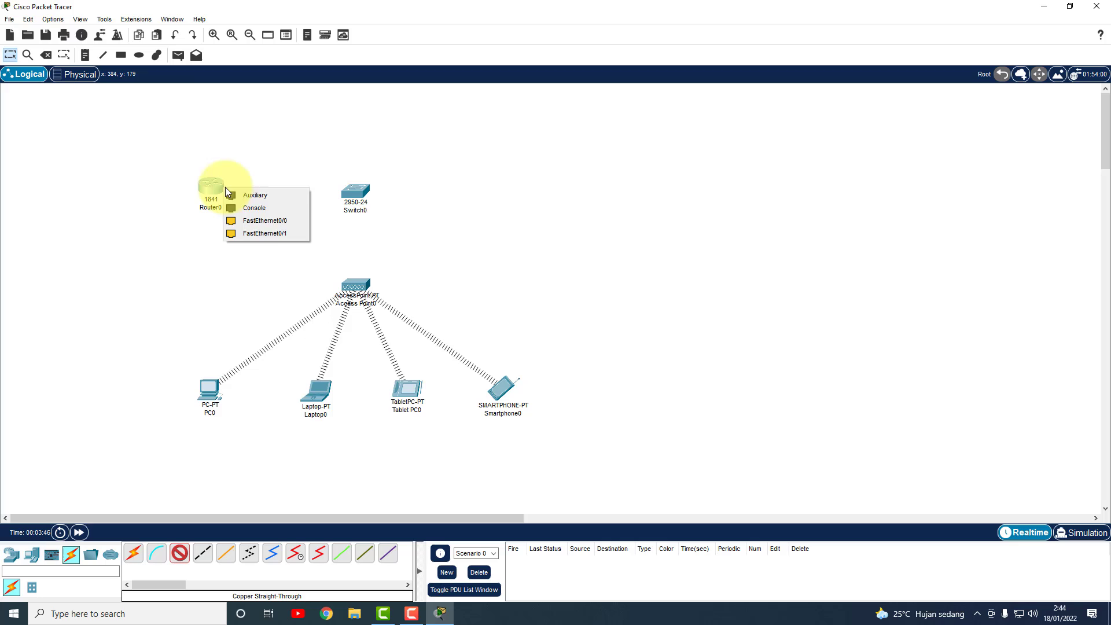
pyautogui.click(264, 220)
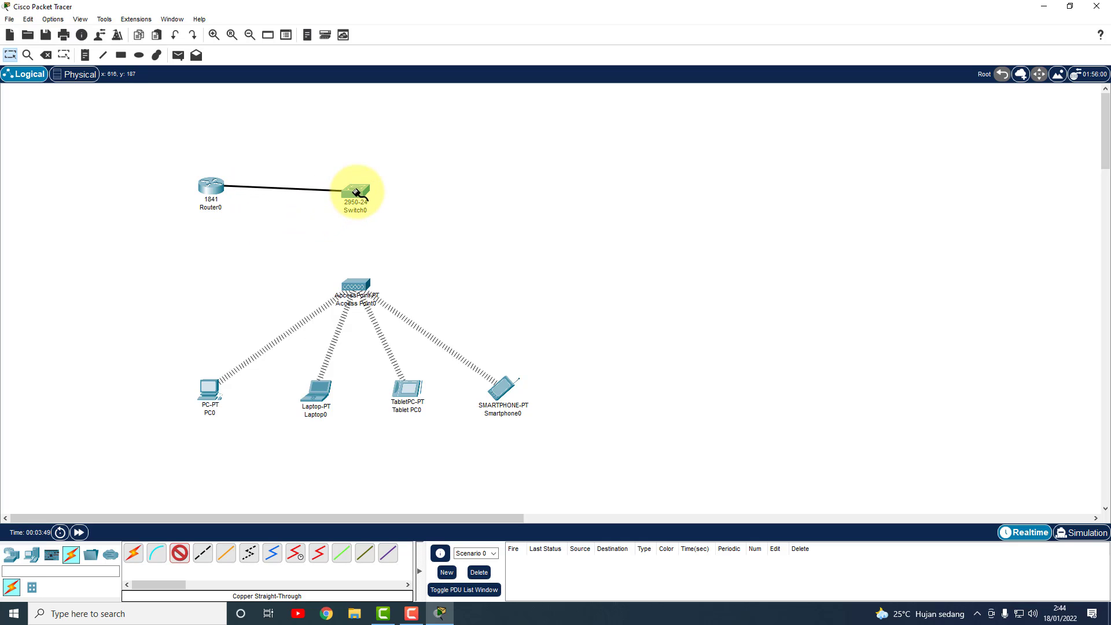
pyautogui.click(356, 192)
pyautogui.click(384, 219)
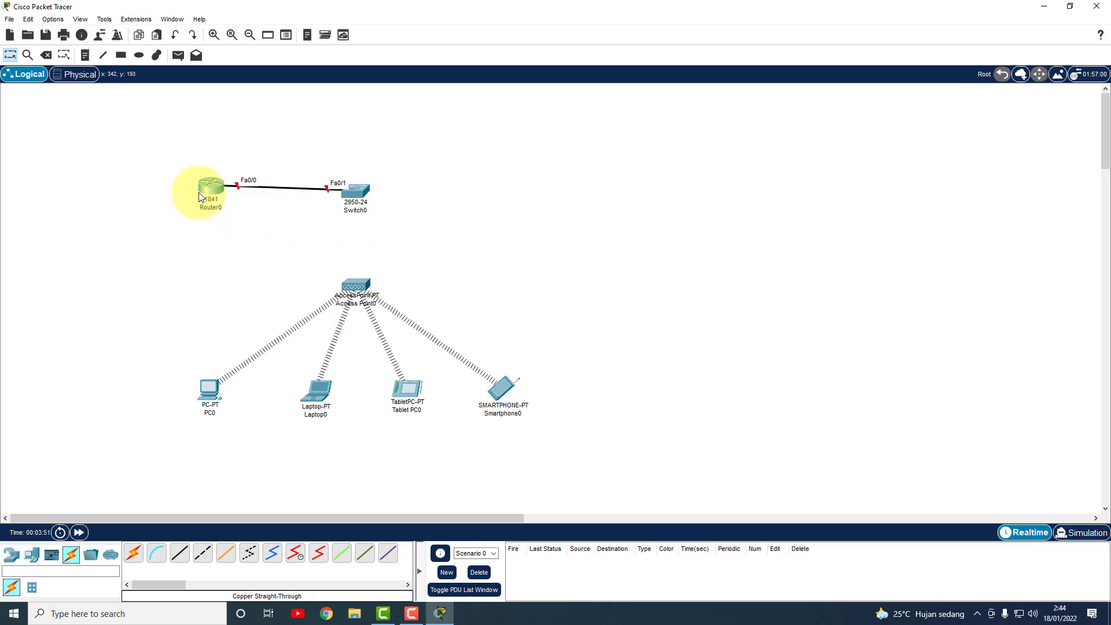
pyautogui.moveTo(209, 186); pyautogui.dragTo(209, 194)
# Cable Switch0 Fa0/2 to Access Point0 with a copper straight-through cable.
pyautogui.click(179, 553)
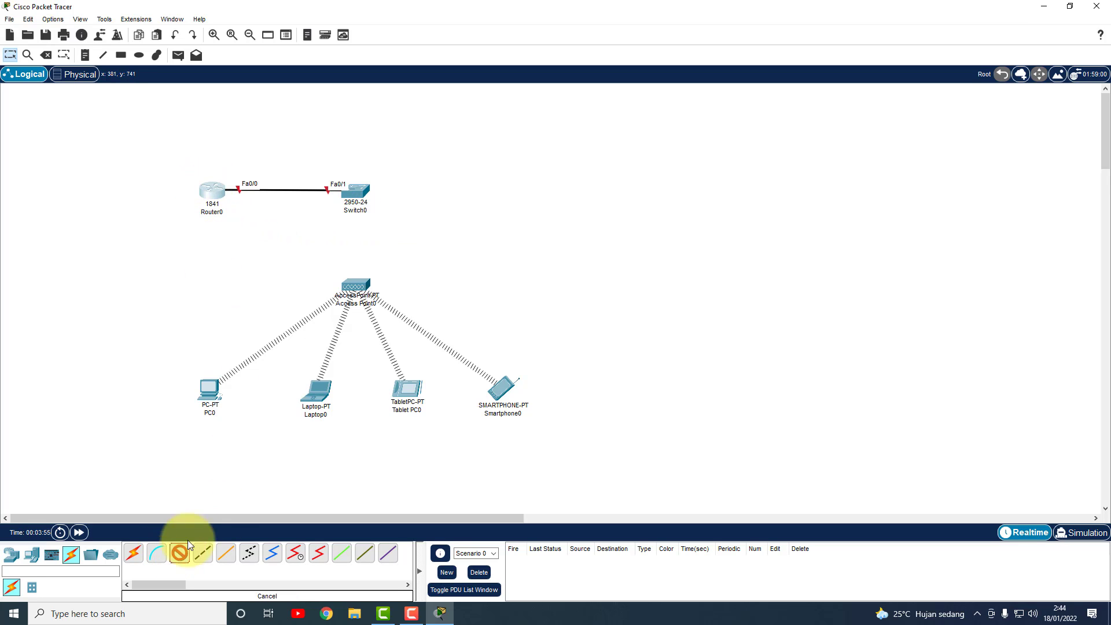
pyautogui.click(359, 192)
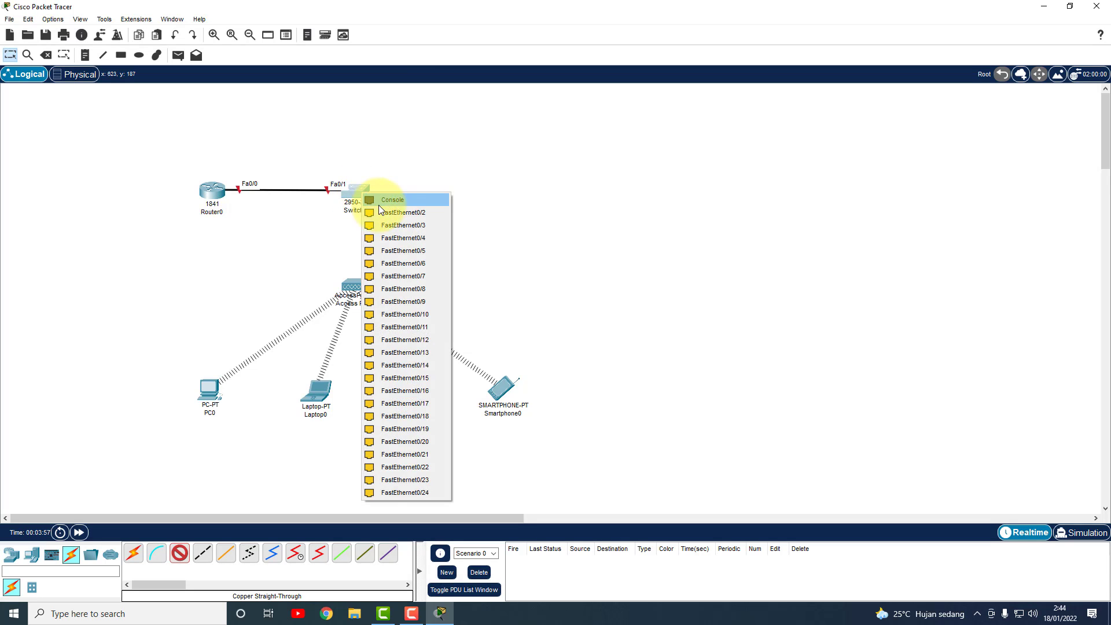
pyautogui.click(394, 213)
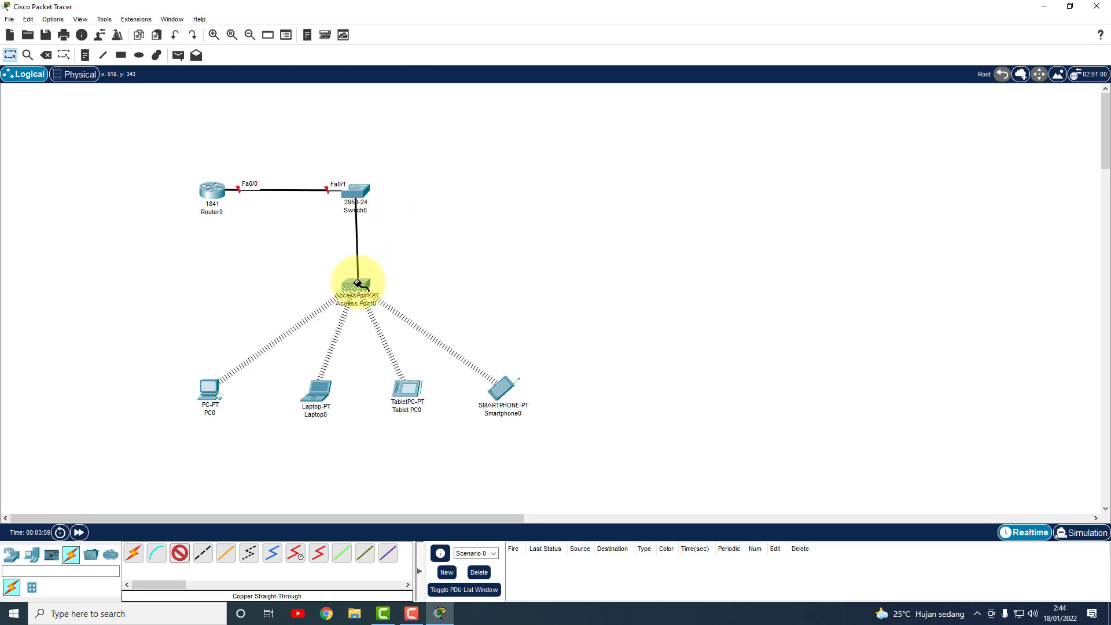
pyautogui.click(359, 285)
pyautogui.click(378, 289)
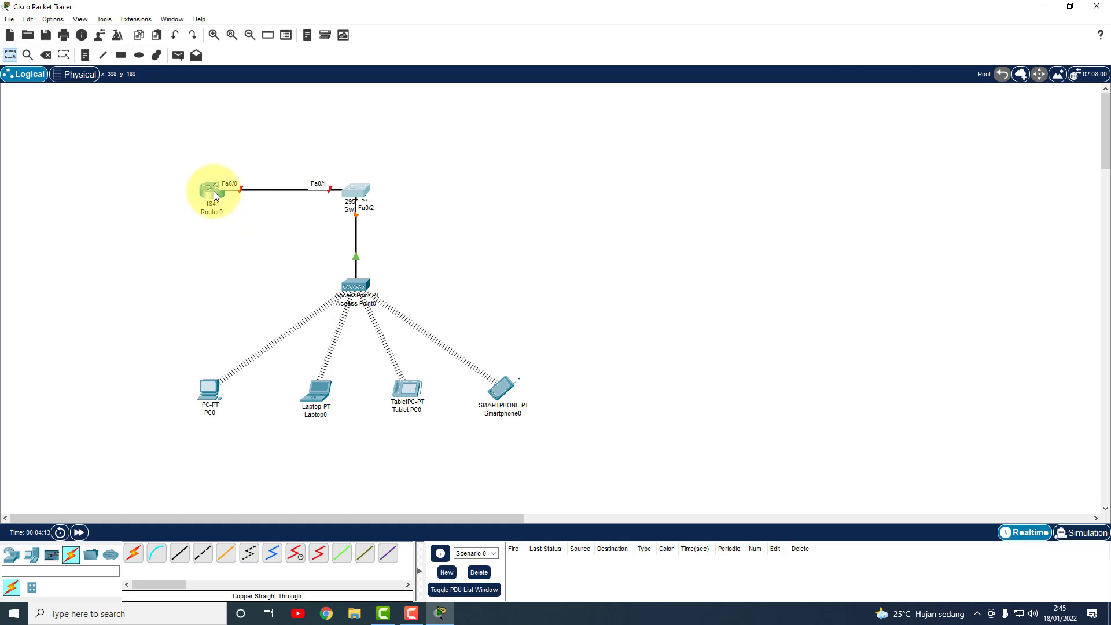
# Send a simple PDU ping from PC0 to Laptop0.
pyautogui.click(183, 53)
pyautogui.click(209, 389)
pyautogui.click(322, 396)
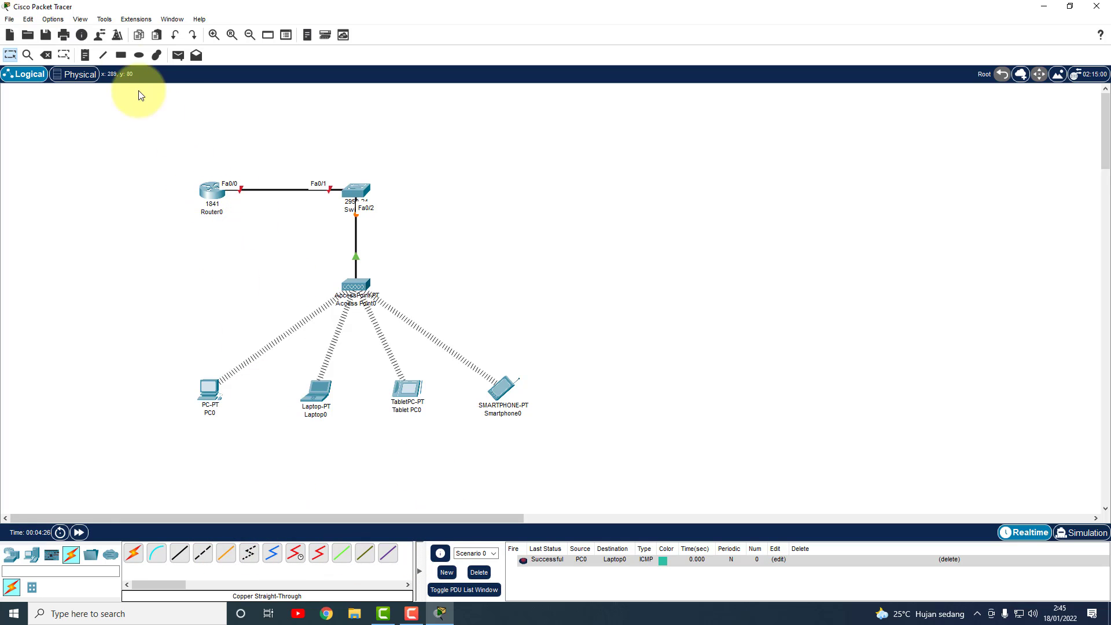
# Send a simple PDU ping from Router0 to Laptop0.
pyautogui.click(182, 56)
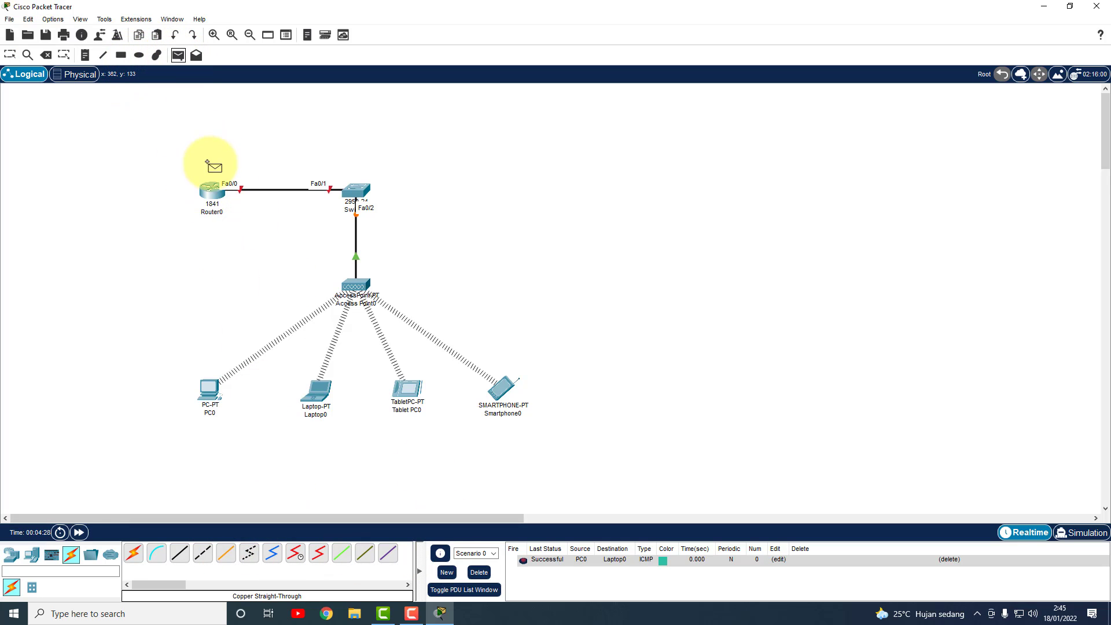
pyautogui.click(211, 191)
pyautogui.click(318, 396)
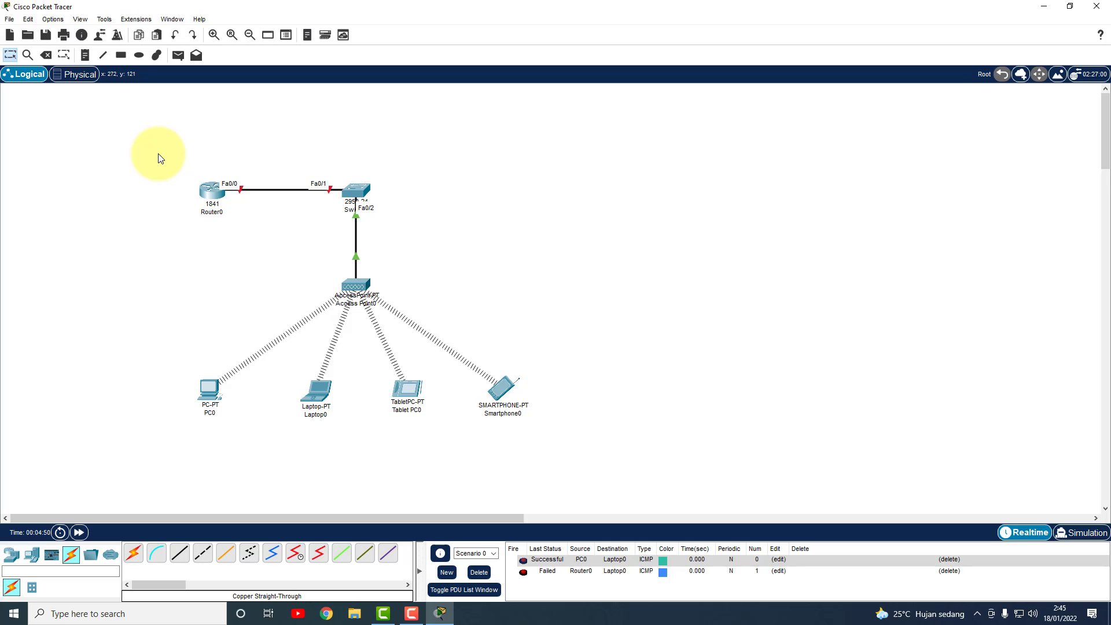
# Add a note reading 'DHCP' just under PC0.
pyautogui.click(85, 59)
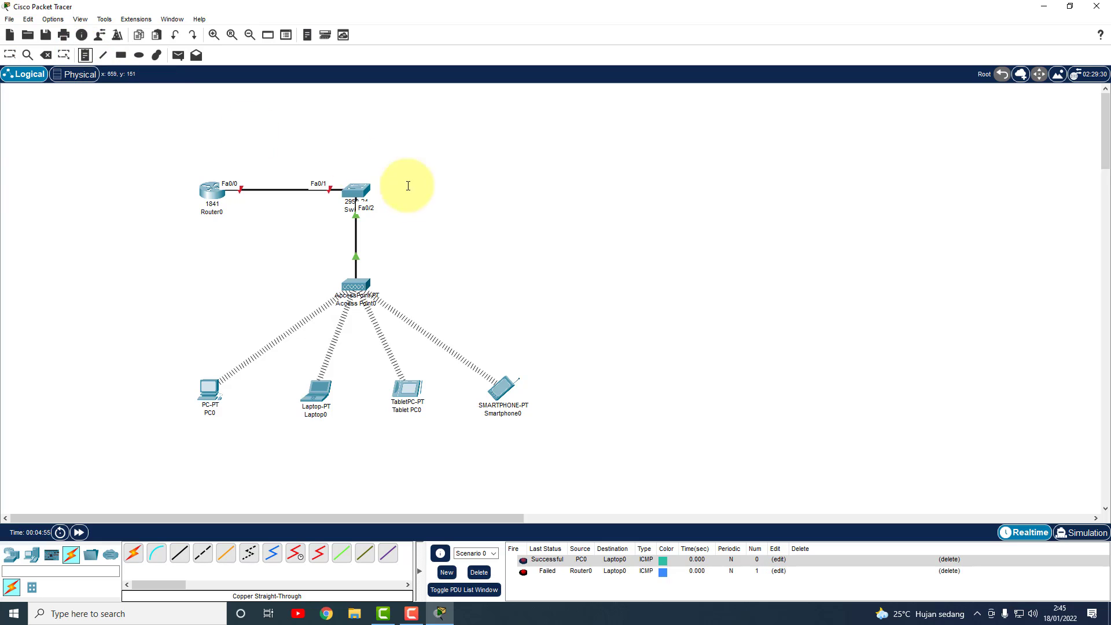
pyautogui.click(192, 439)
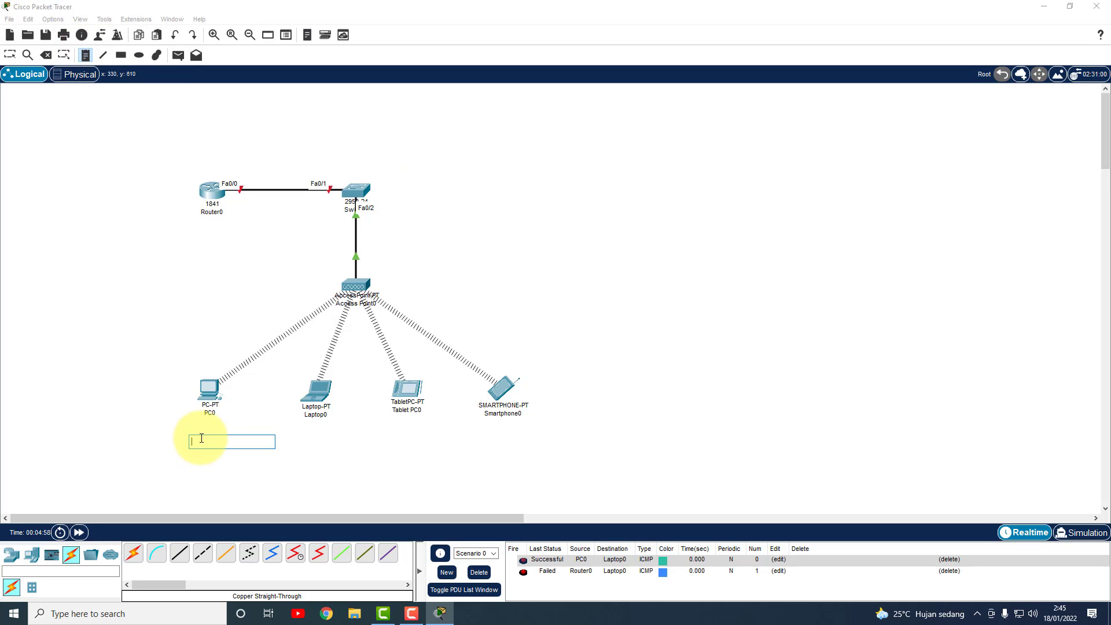
pyautogui.write('d')
pyautogui.press('BackSpace')
pyautogui.press('BackSpace')
pyautogui.press('BackSpace')
pyautogui.press('BackSpace')
pyautogui.press('BackSpace')
pyautogui.write('DHCP')
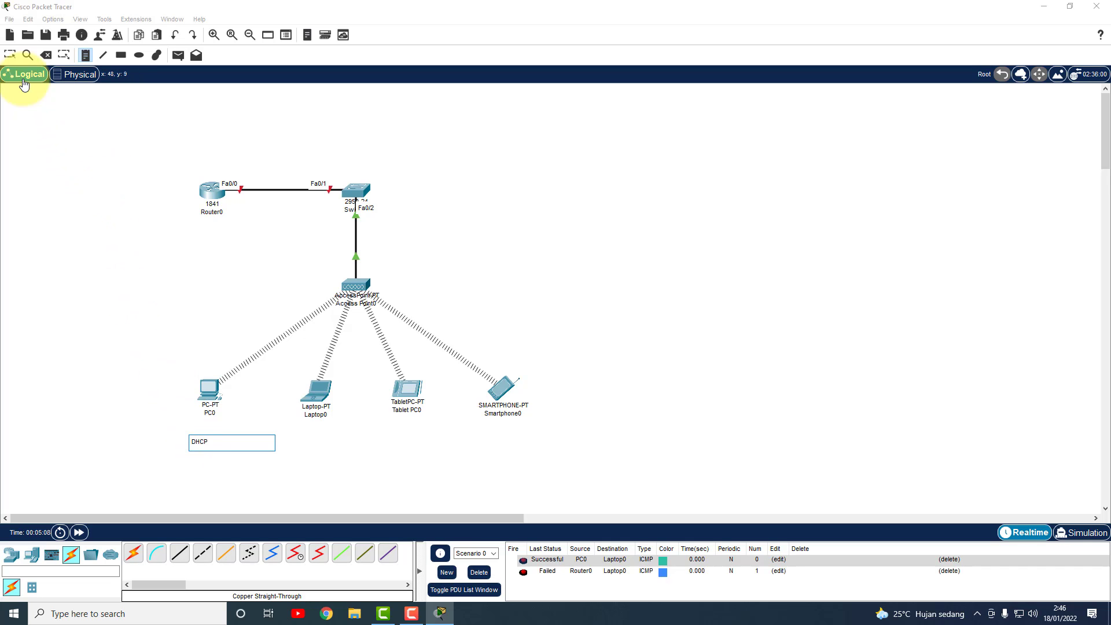
pyautogui.click(10, 54)
pyautogui.moveTo(199, 441); pyautogui.dragTo(210, 426)
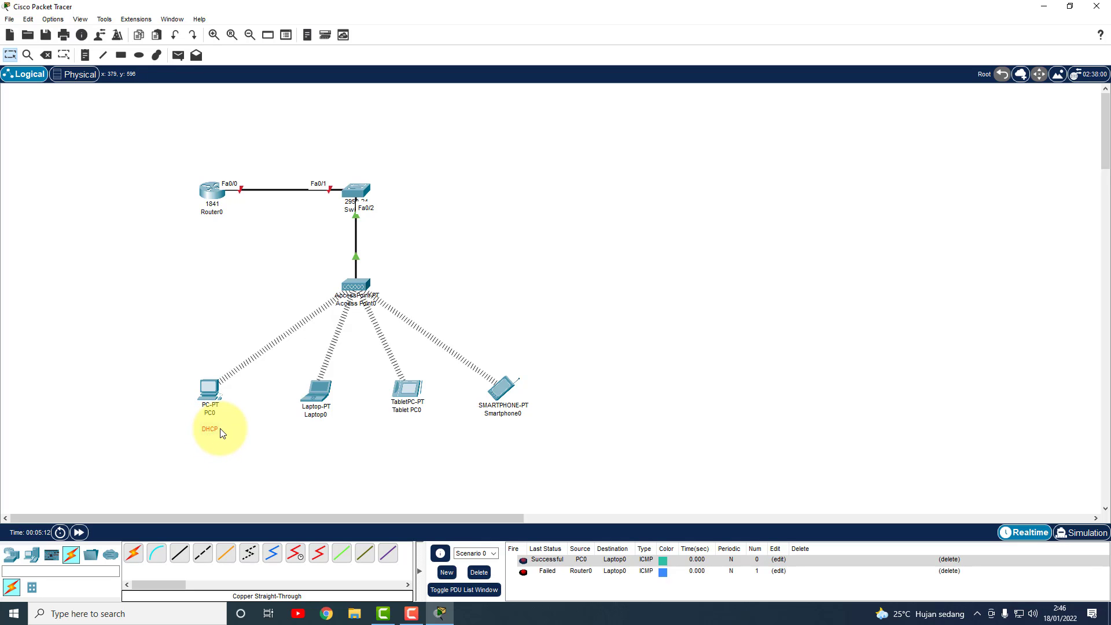
# Paste copies of the DHCP note under Laptop0, Tablet PC0 and Smartphone0.
pyautogui.write('DHCP')
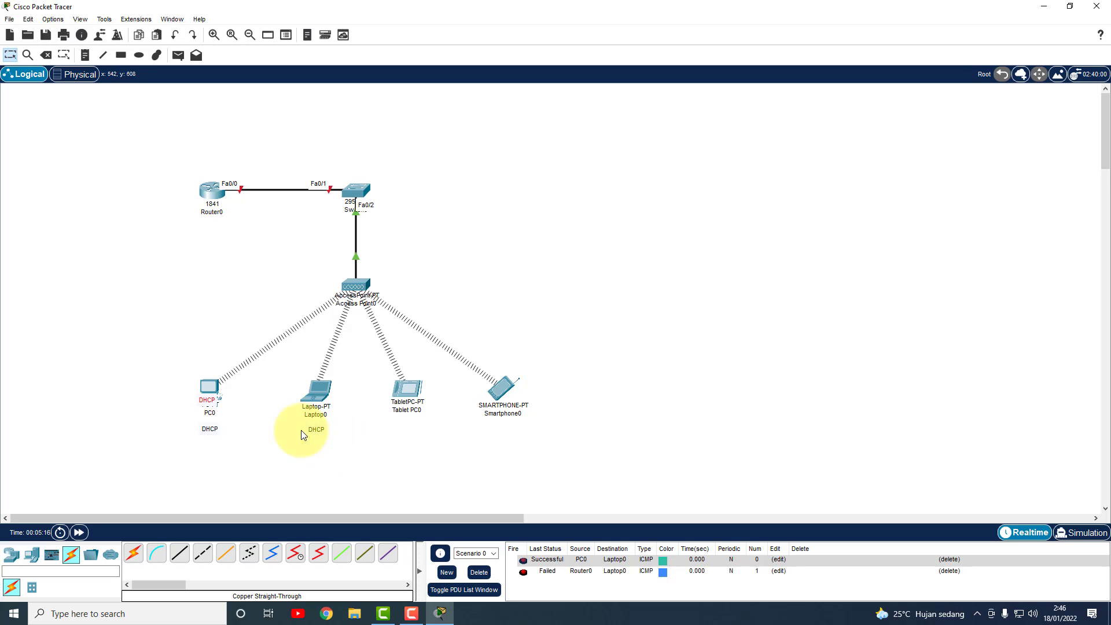
pyautogui.hotkey('ctrl', 'v')
pyautogui.moveTo(369, 434); pyautogui.dragTo(408, 431)
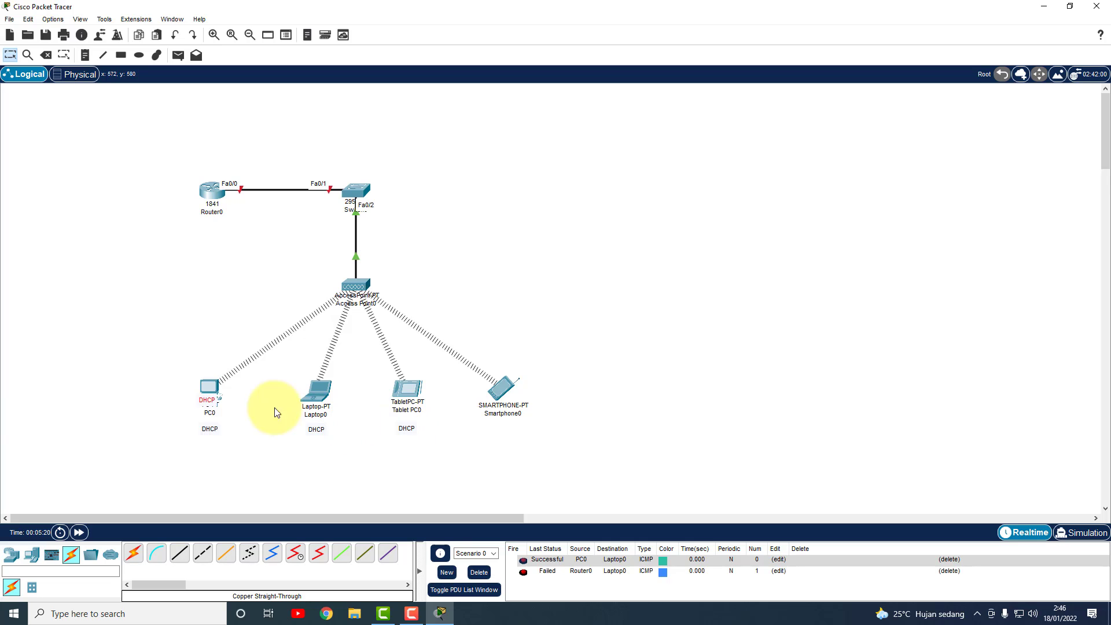
pyautogui.hotkey('ctrl', 'v')
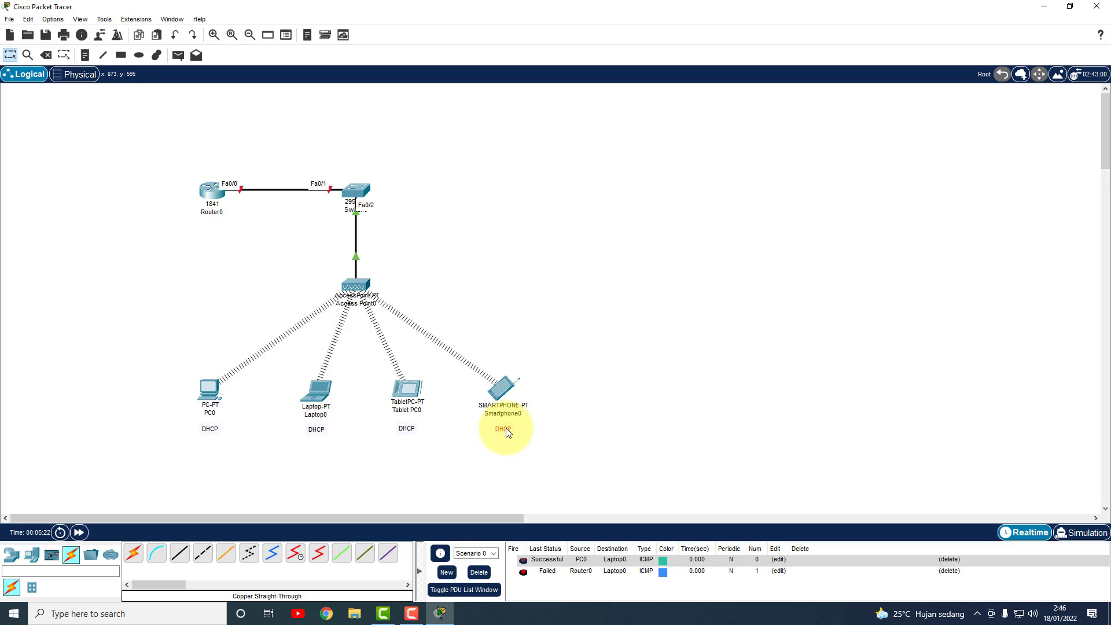
pyautogui.click(506, 308)
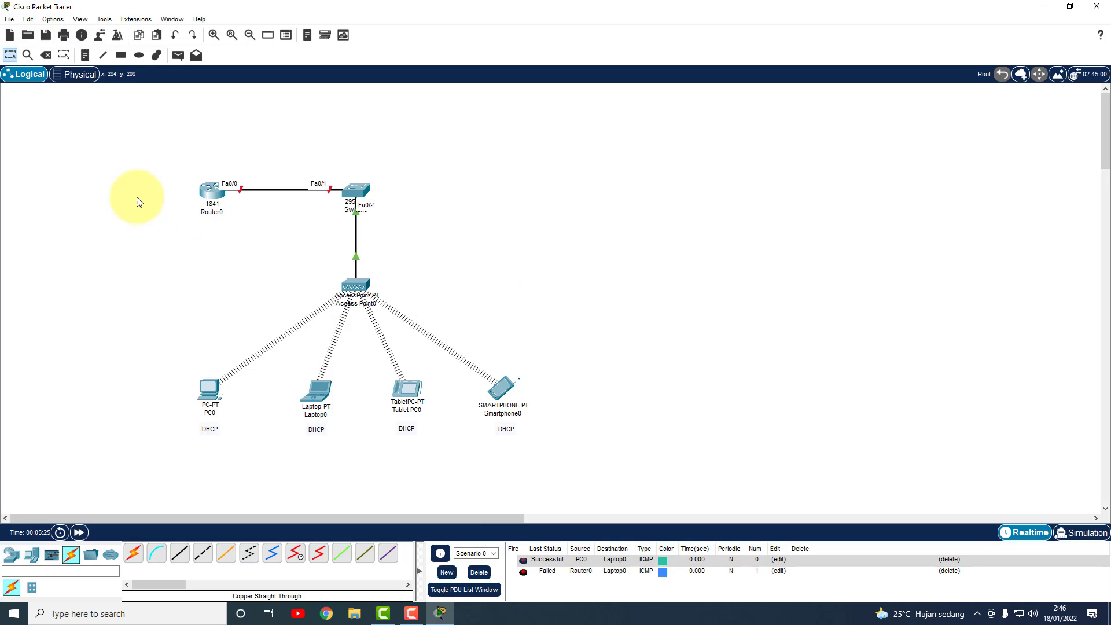
pyautogui.doubleClick(220, 430)
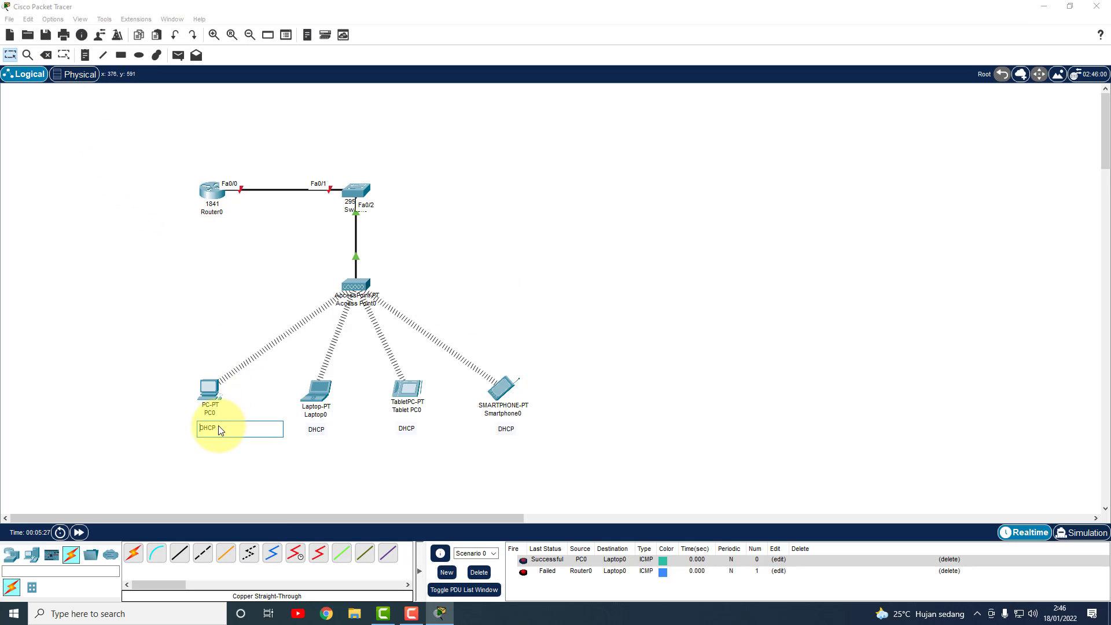
pyautogui.click(194, 130)
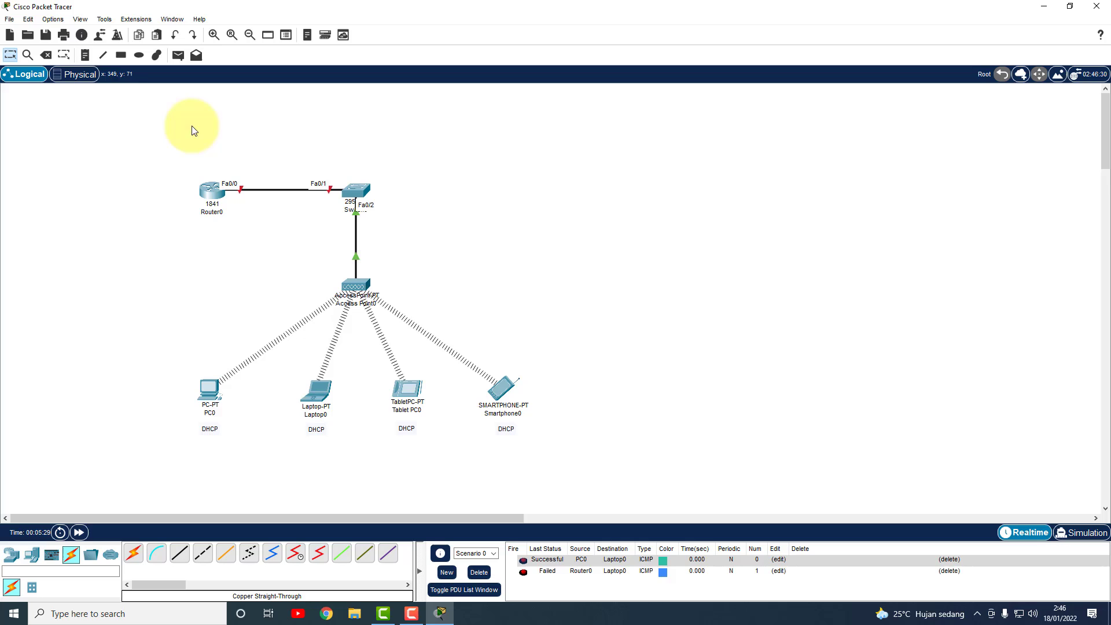
pyautogui.click(85, 56)
# Write a note above Switch0 reading 'IP 192.168.10.1' and 'Subnet Mask 255.255.255.0'.
pyautogui.click(349, 164)
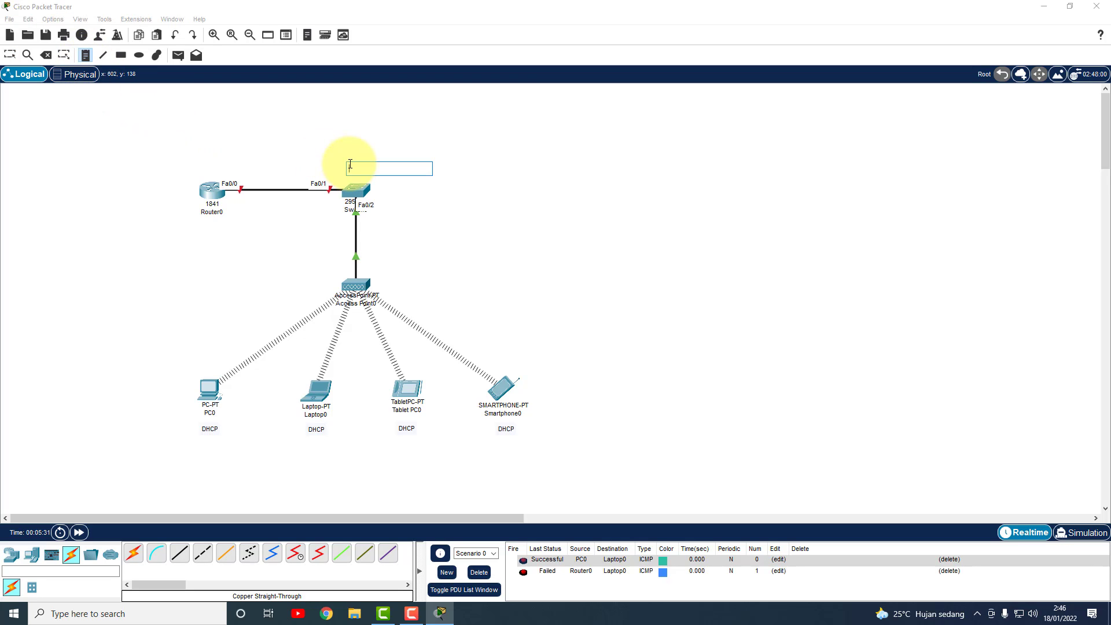
pyautogui.write('+ ')
pyautogui.write('19')
pyautogui.write('2.168')
pyautogui.write('.10.')
pyautogui.write('1')
pyautogui.press('Return')
pyautogui.write('SUBNET MAS')
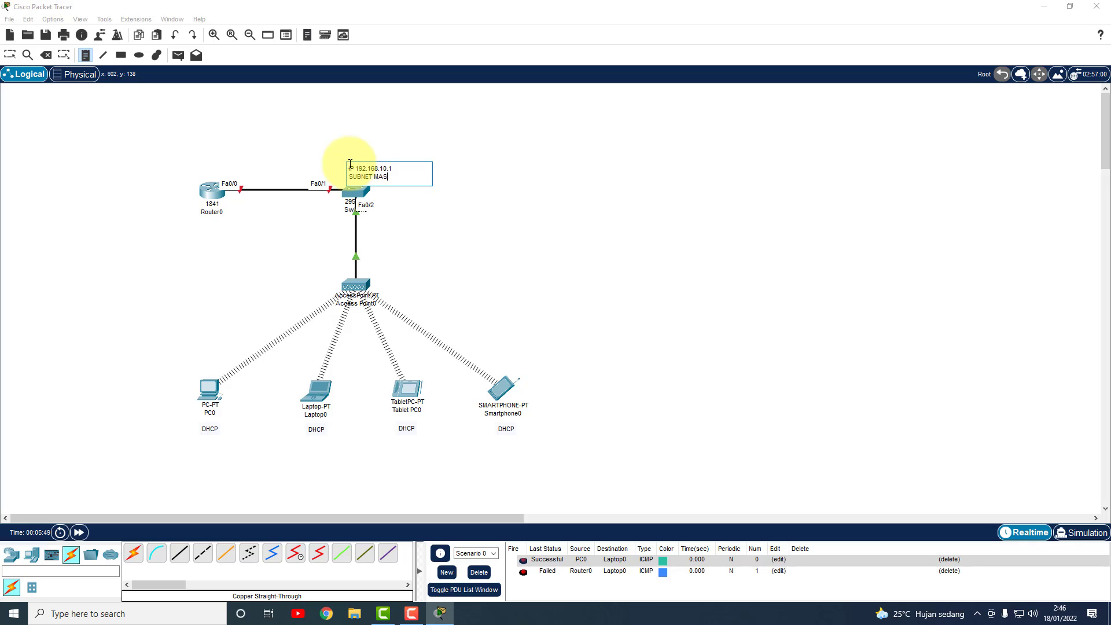
pyautogui.press('BackSpace')
pyautogui.press('BackSpace')
pyautogui.press('BackSpace')
pyautogui.press('BackSpace')
pyautogui.press('BackSpace')
pyautogui.press('BackSpace')
pyautogui.press('BackSpace')
pyautogui.press('BackSpace')
pyautogui.press('BackSpace')
pyautogui.write('ubnet Mask 255.255.255')
# Position the 192.168.10.1 / 255.255.255.0 note above the Router0–Switch0 link.
pyautogui.click(502, 157)
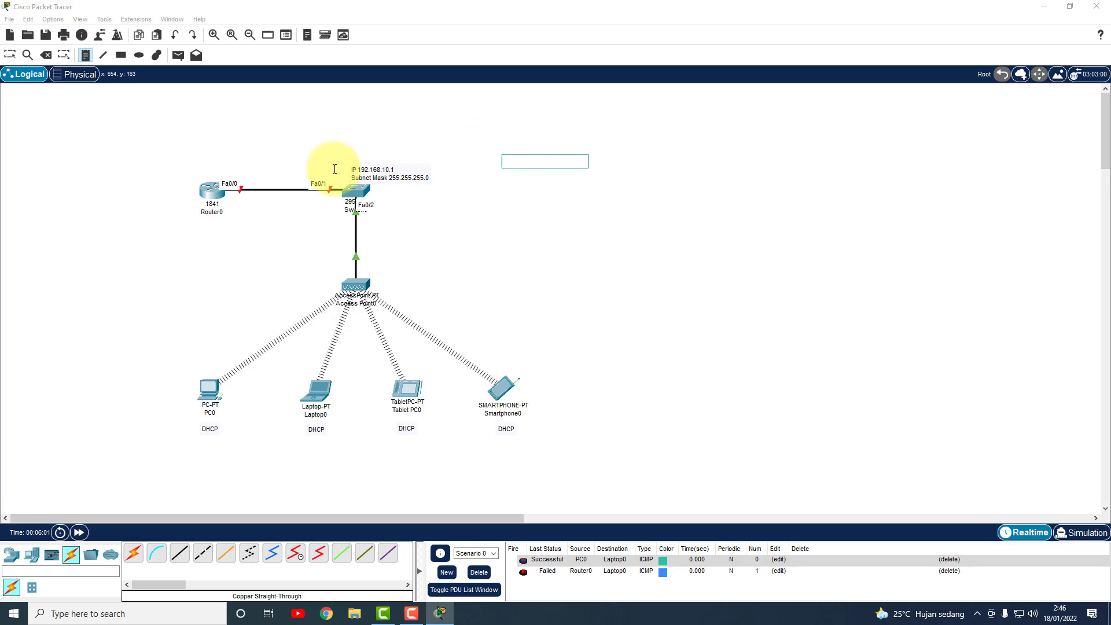
pyautogui.click(10, 55)
pyautogui.moveTo(375, 178); pyautogui.dragTo(365, 169)
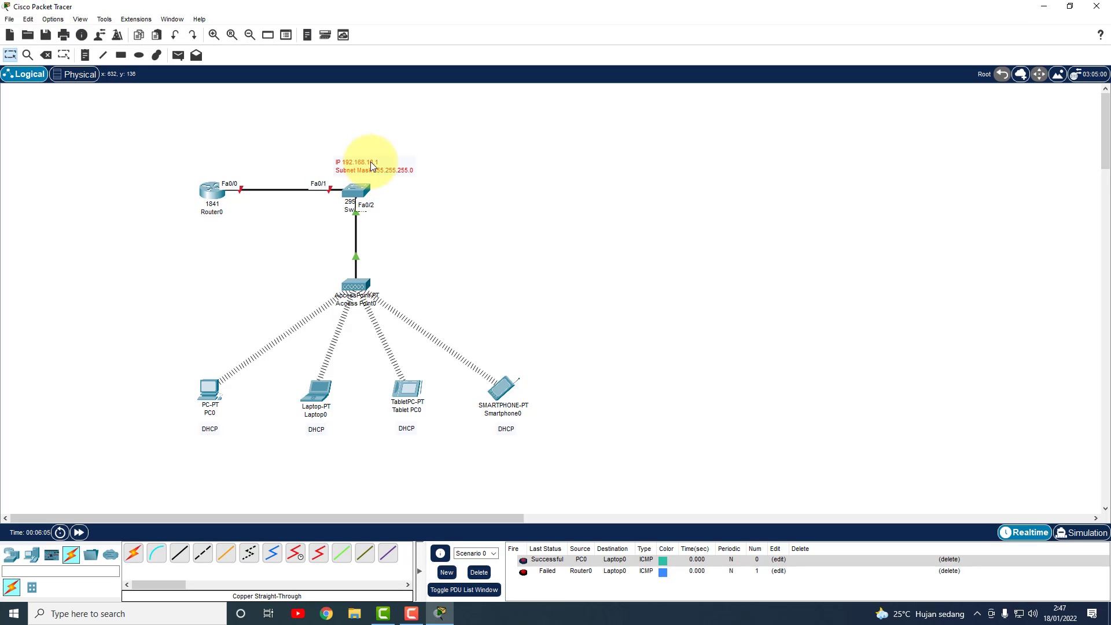
pyautogui.moveTo(370, 169); pyautogui.dragTo(294, 166)
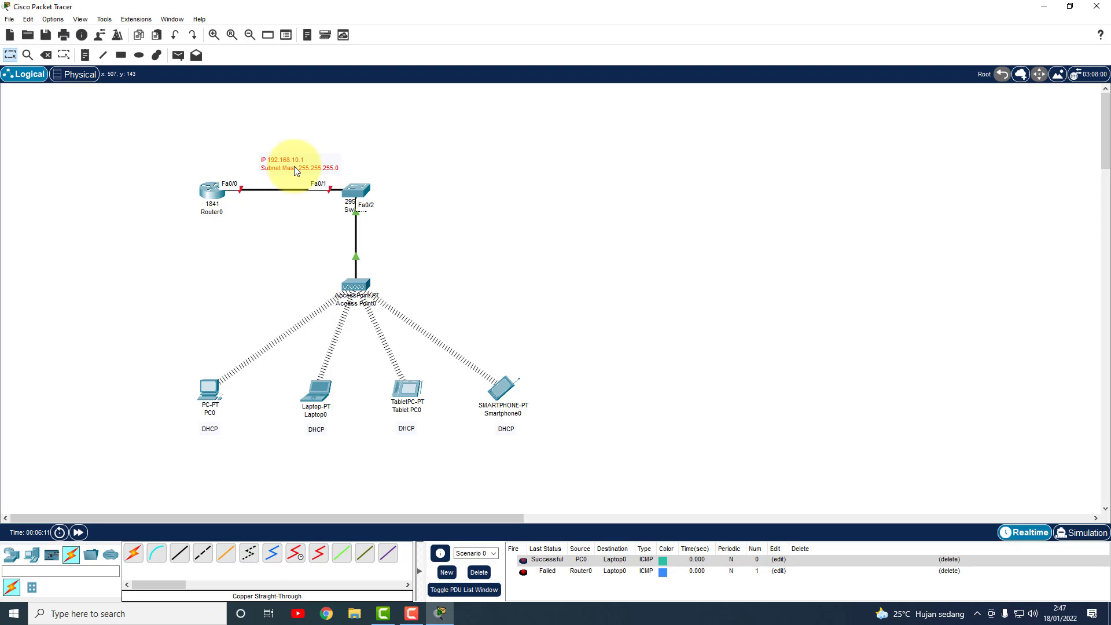
pyautogui.moveTo(294, 165); pyautogui.dragTo(356, 166)
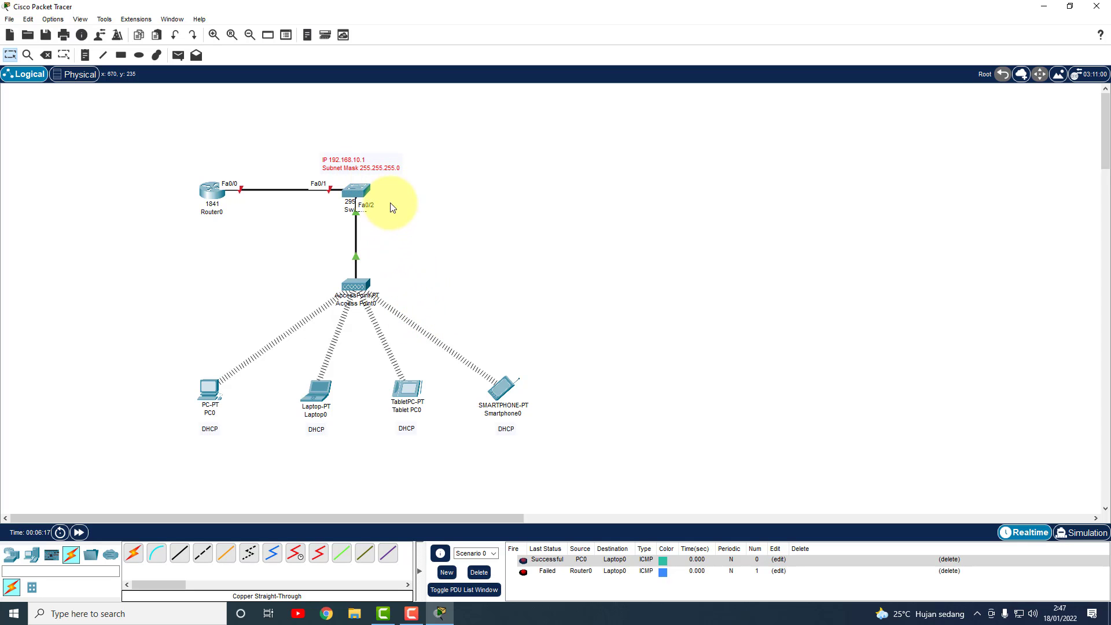
pyautogui.moveTo(375, 169)
pyautogui.mouseDown()
pyautogui.moveTo(325, 167)
pyautogui.moveTo(371, 169)
pyautogui.mouseUp()
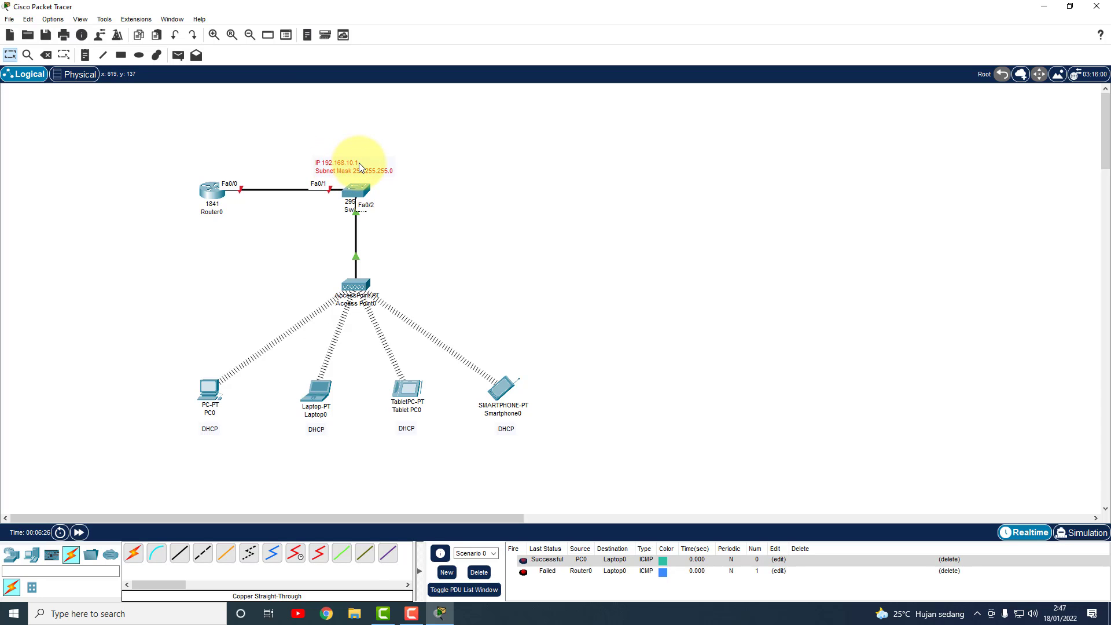
pyautogui.click(288, 160)
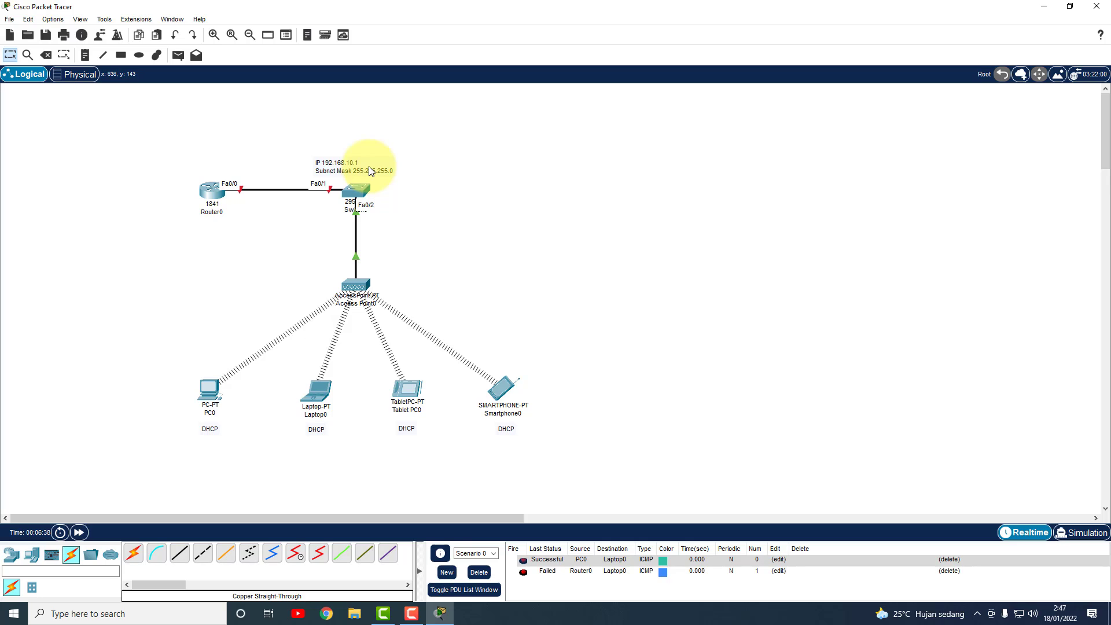
pyautogui.moveTo(348, 167); pyautogui.dragTo(293, 166)
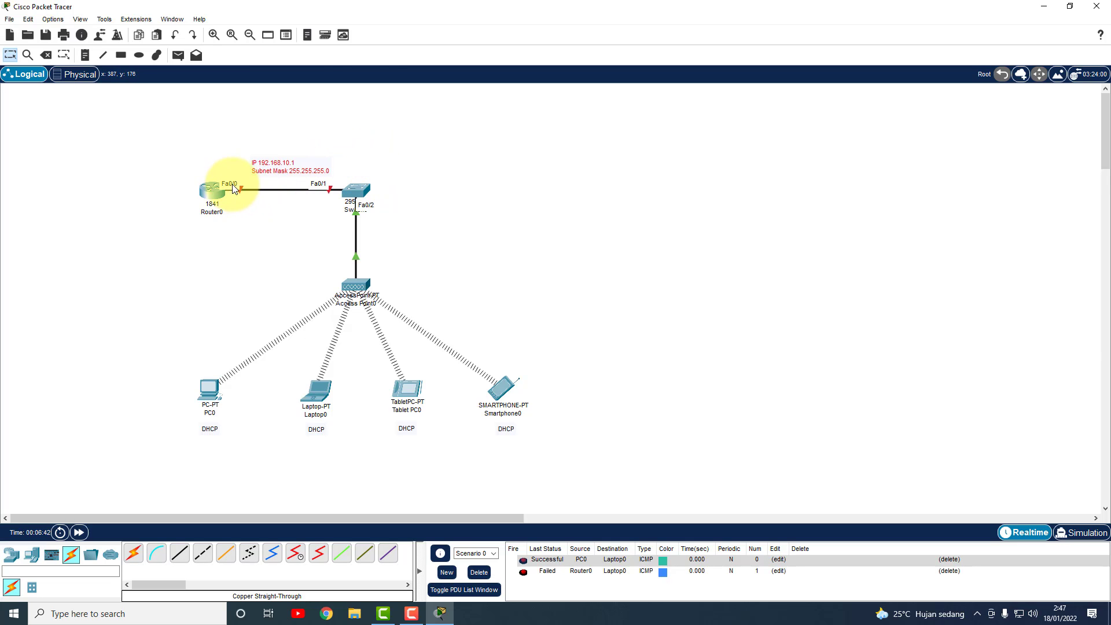
pyautogui.moveTo(270, 169); pyautogui.dragTo(272, 169)
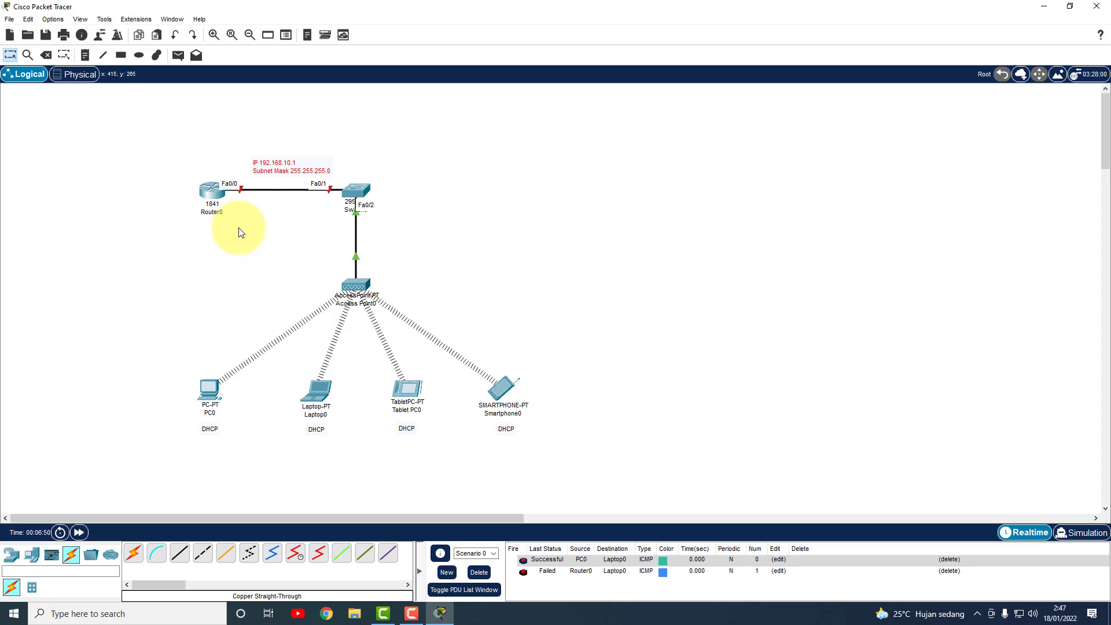
# Open Router0's CLI and decline the initial configuration dialog with 'no'.
pyautogui.click(212, 198)
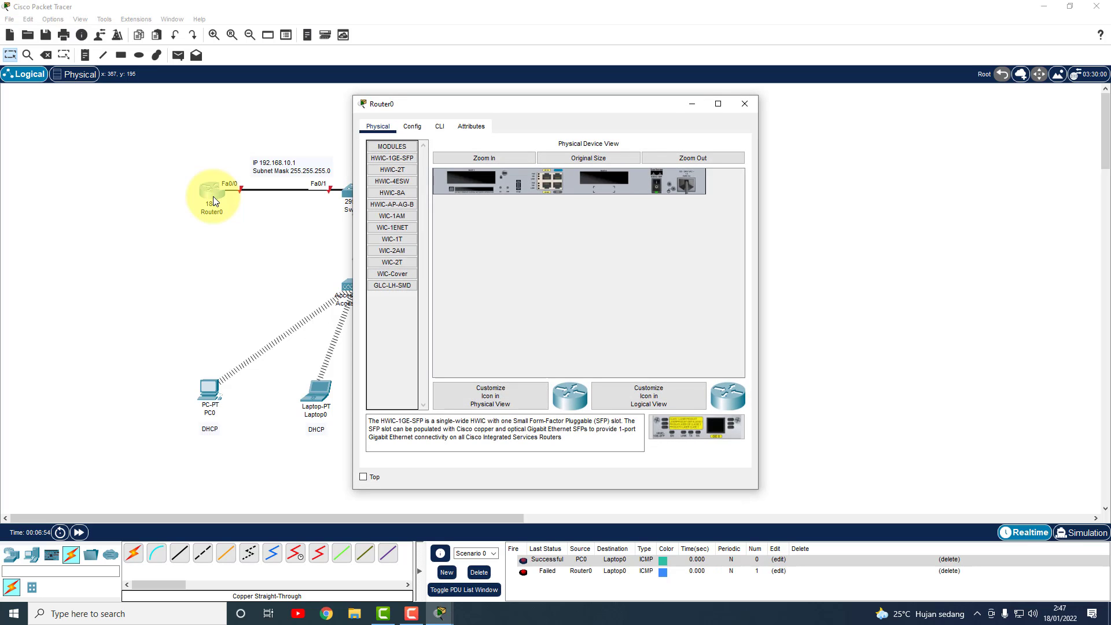
pyautogui.click(440, 129)
pyautogui.click(661, 428)
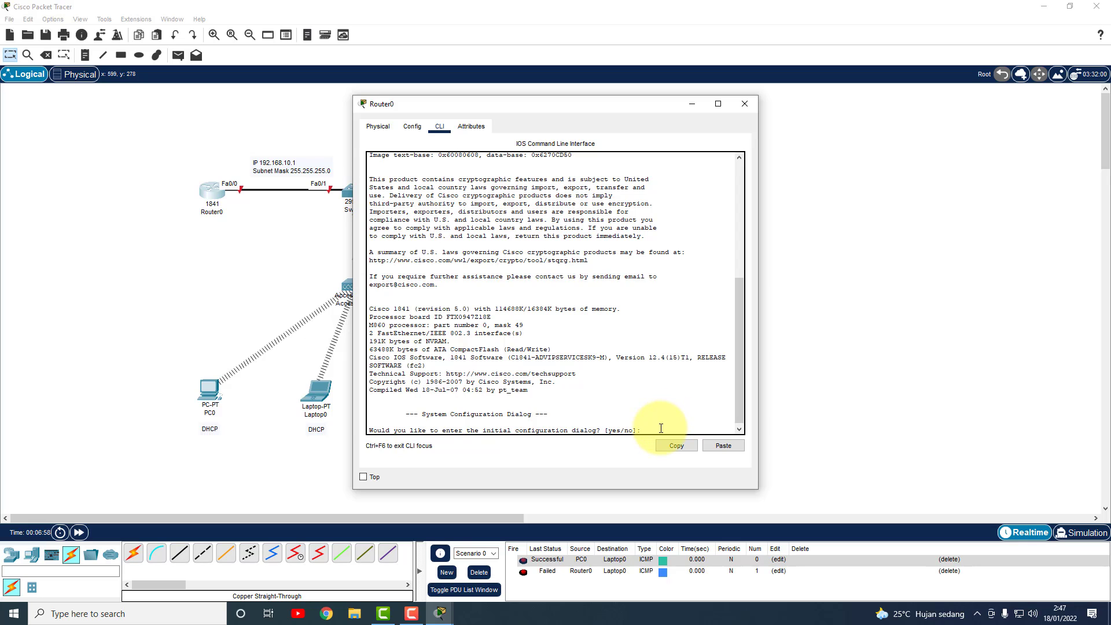
pyautogui.write('no')
pyautogui.press('Return')
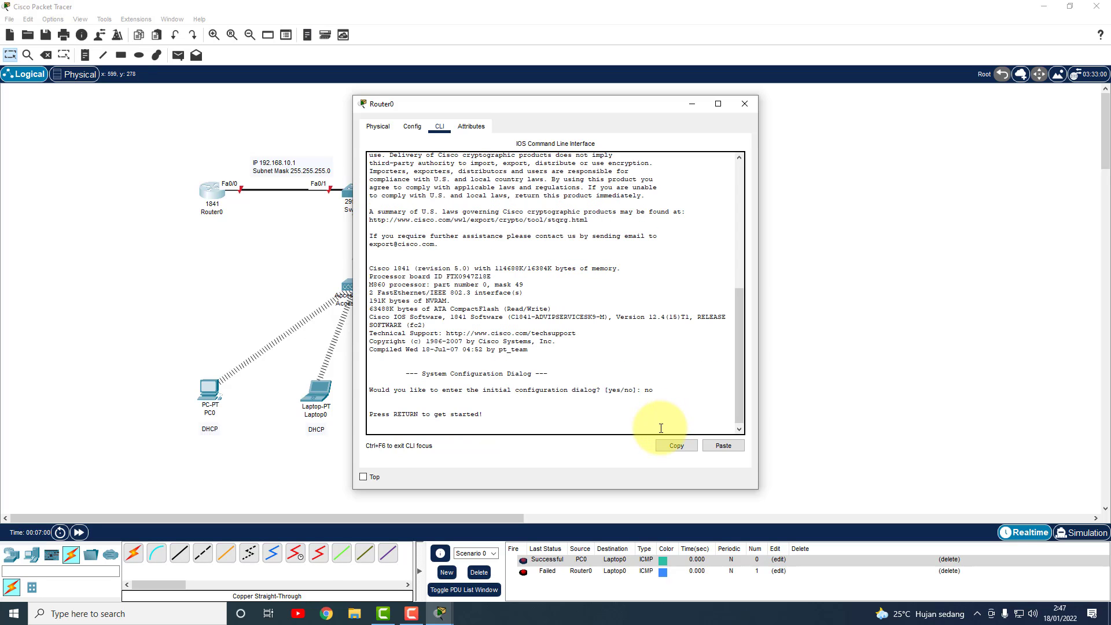
pyautogui.press('Return')
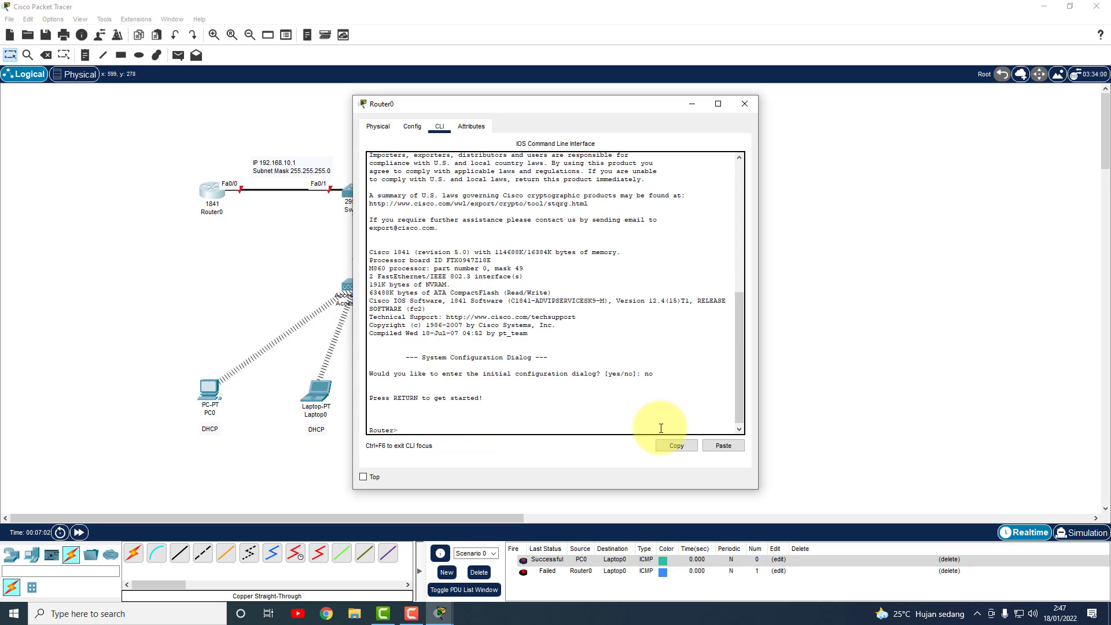
# Enter privileged mode, global configuration, then interface fa0/0 configuration.
pyautogui.write('enable')
pyautogui.press('Return')
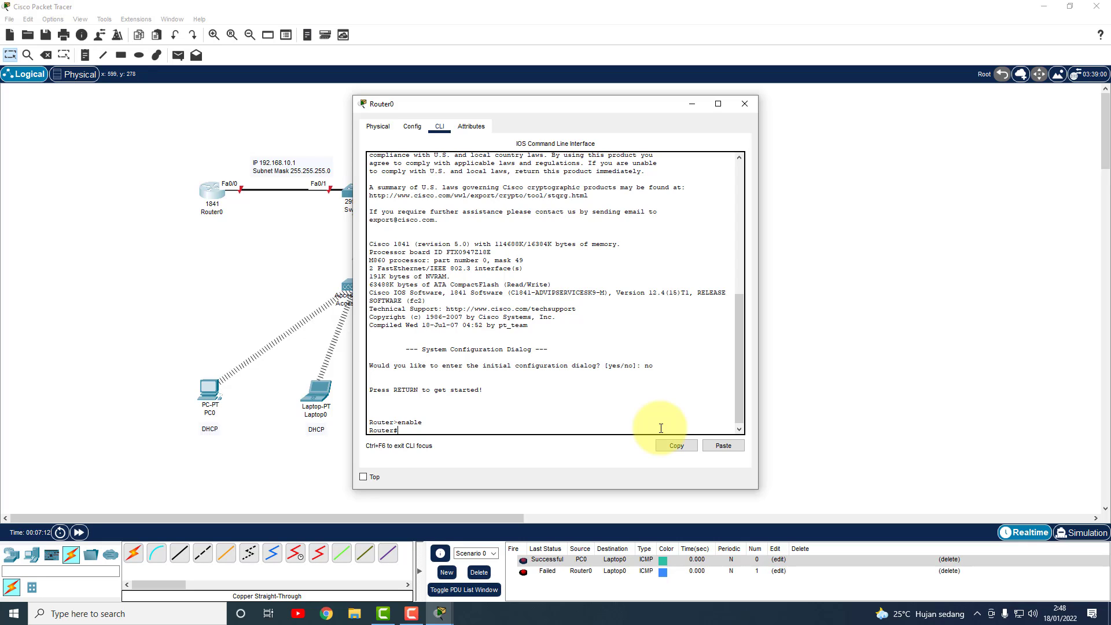
pyautogui.write('conf t')
pyautogui.press('Return')
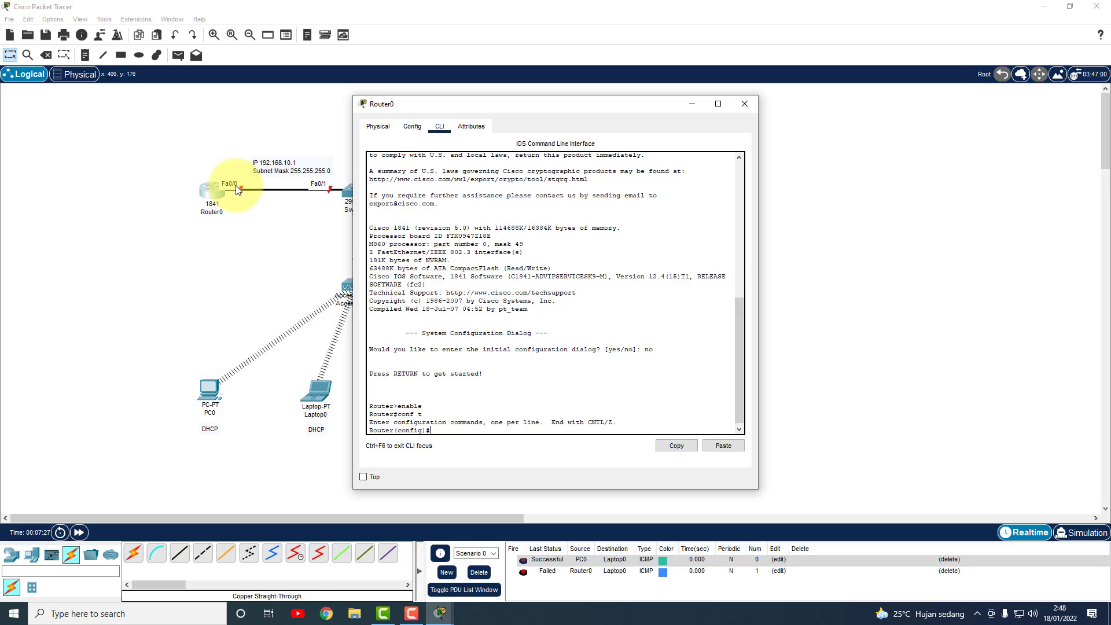
pyautogui.write('interface fa')
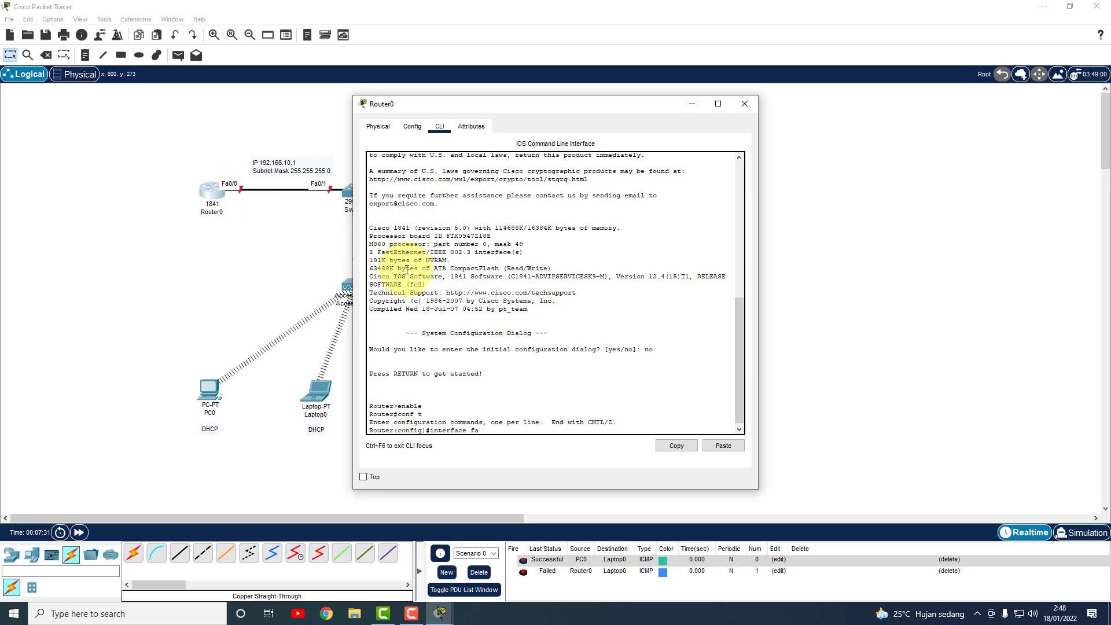
pyautogui.write('0/0')
pyautogui.press('Return')
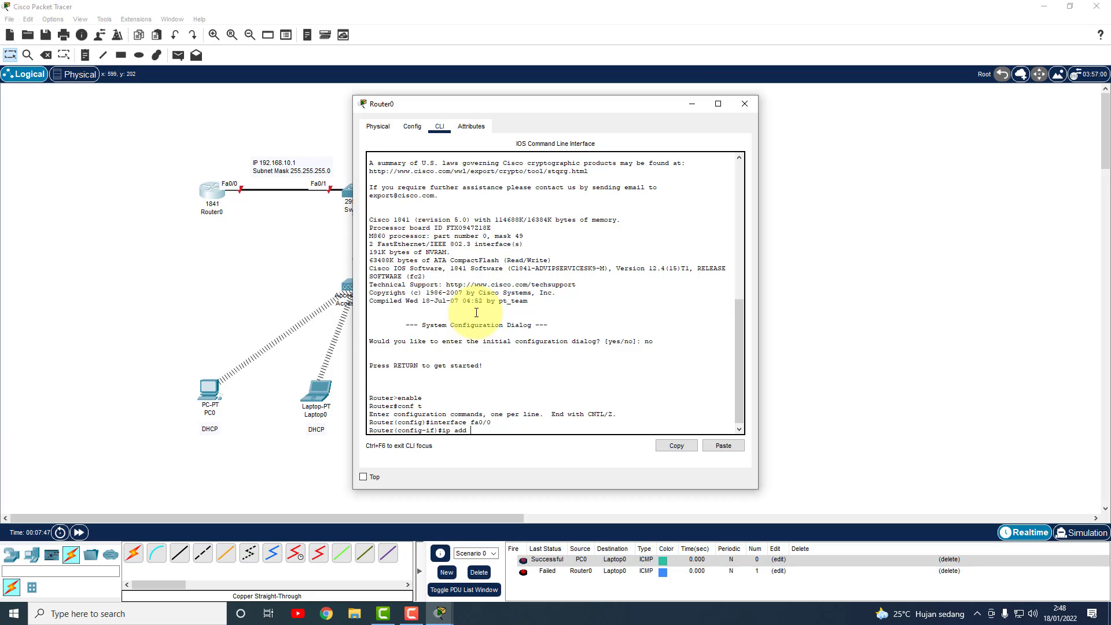
# Give fa0/0 address 192.168.10.1 with mask 255.255.255.0 and enable it with no shutdown.
pyautogui.write('92.168.10.1 255.255.255.0')
pyautogui.press('Return')
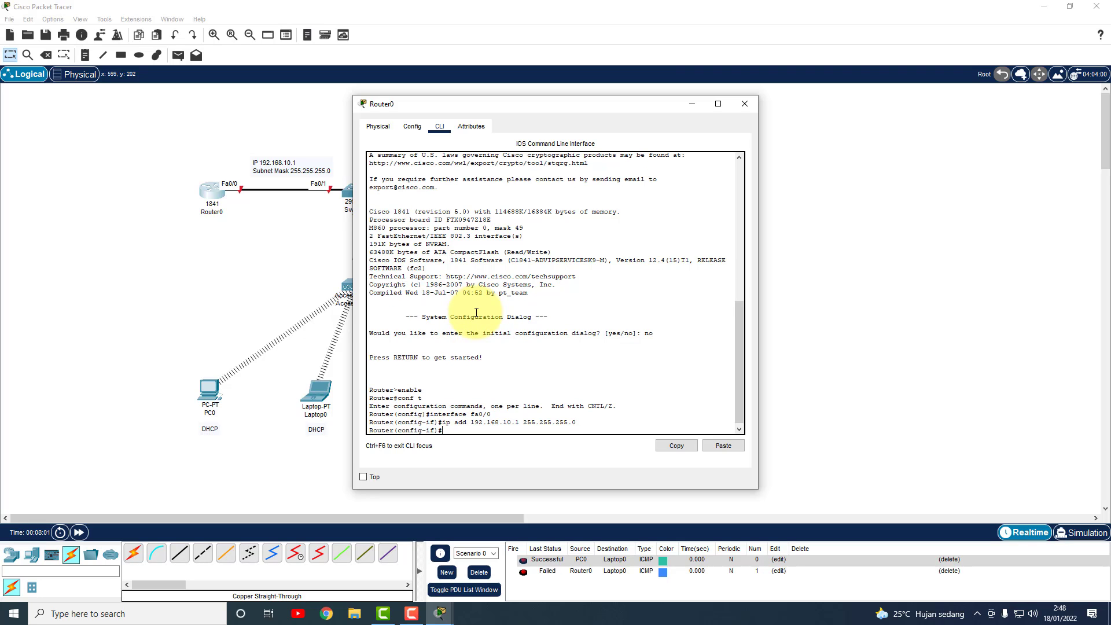
pyautogui.write('no shutdown')
pyautogui.press('Return')
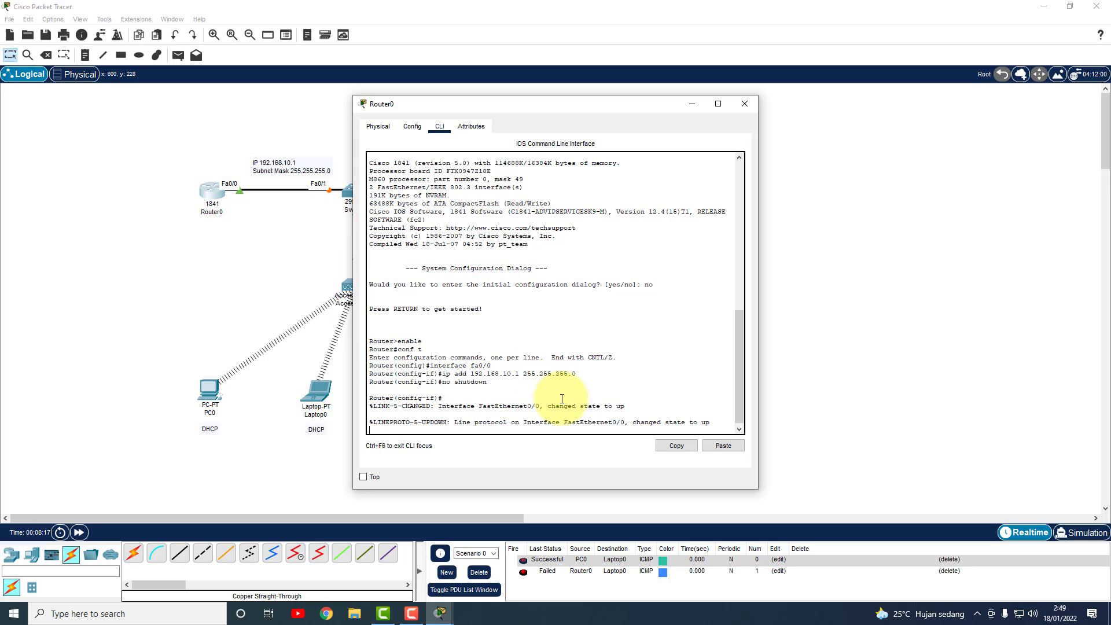
pyautogui.press('Return')
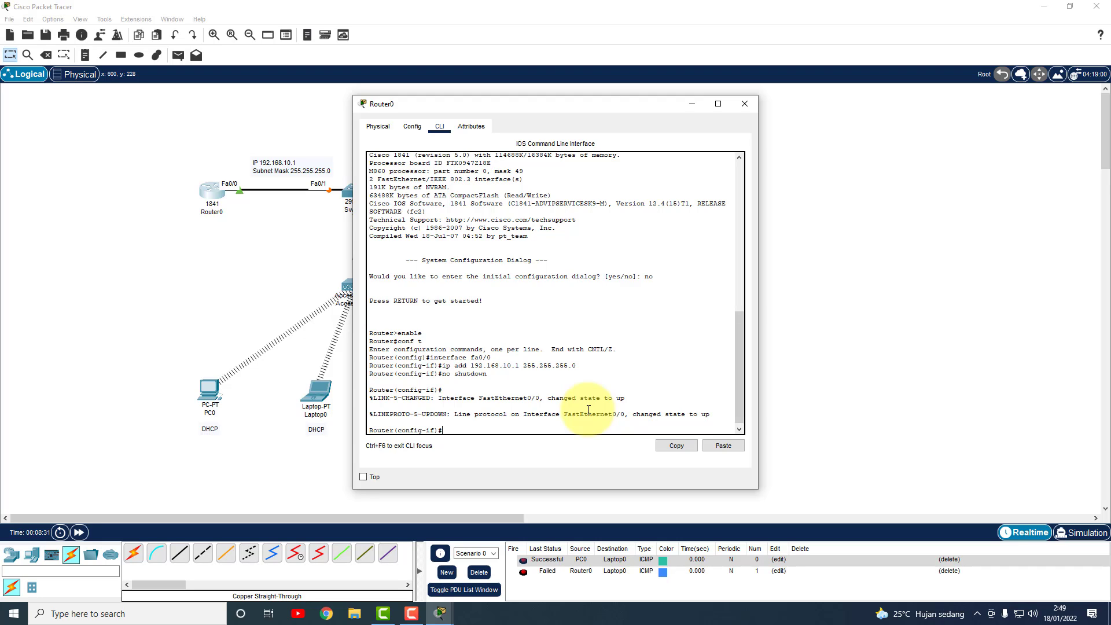
# Create DHCP pool wireless1 on Router0 with default router 192.168.10.1.
pyautogui.write('ip dhcp pool wireless1')
pyautogui.press('Return')
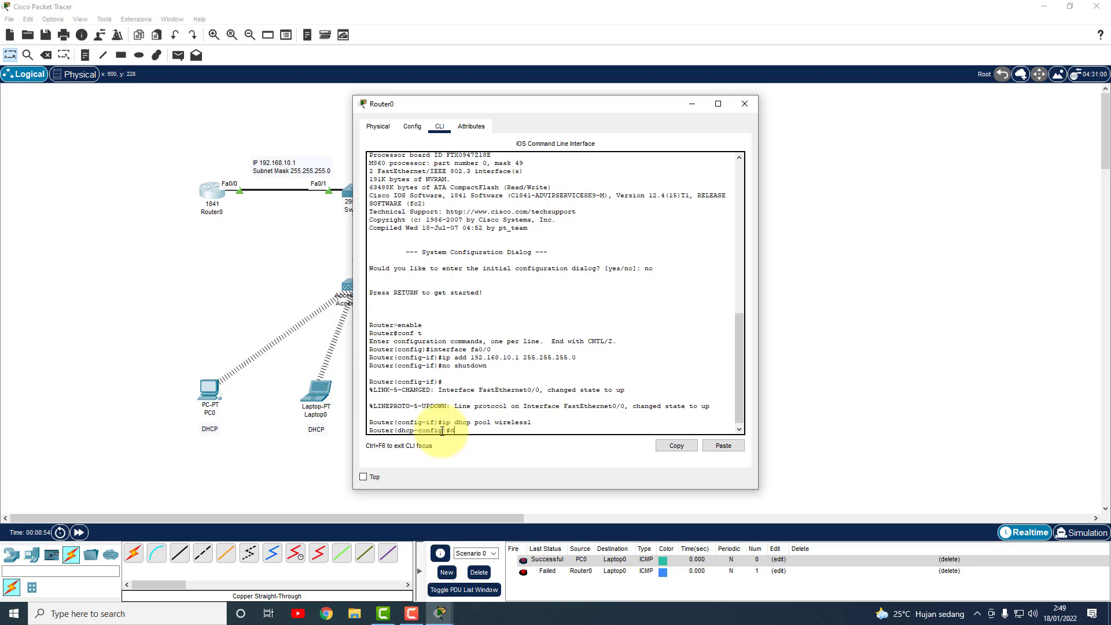
pyautogui.write('efault-router 192.168.10.1')
pyautogui.press('Return')
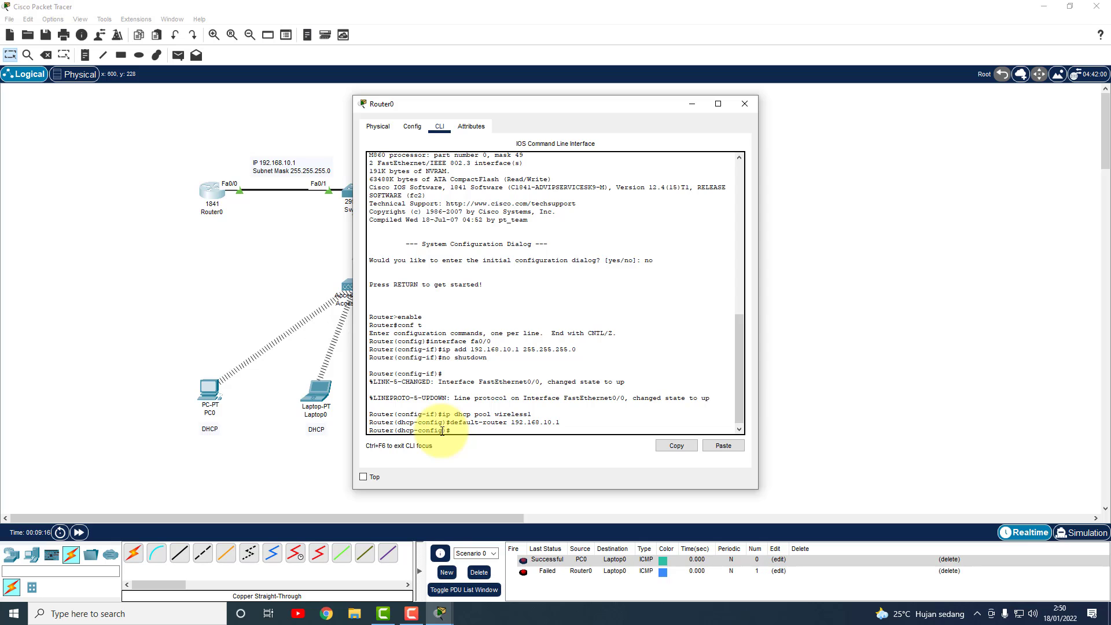
pyautogui.moveTo(597, 105); pyautogui.dragTo(779, 104)
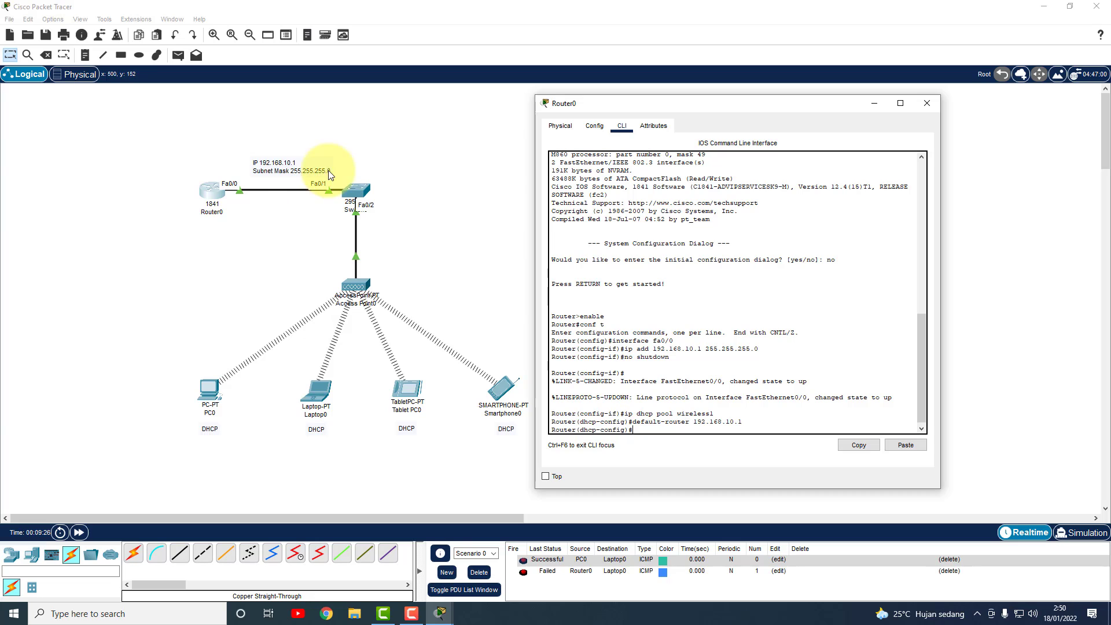
# Set the wireless1 pool's network to 192.168.10.0 255.255.255.0 and DNS server 8.8.8.8.
pyautogui.moveTo(584, 105); pyautogui.dragTo(533, 91)
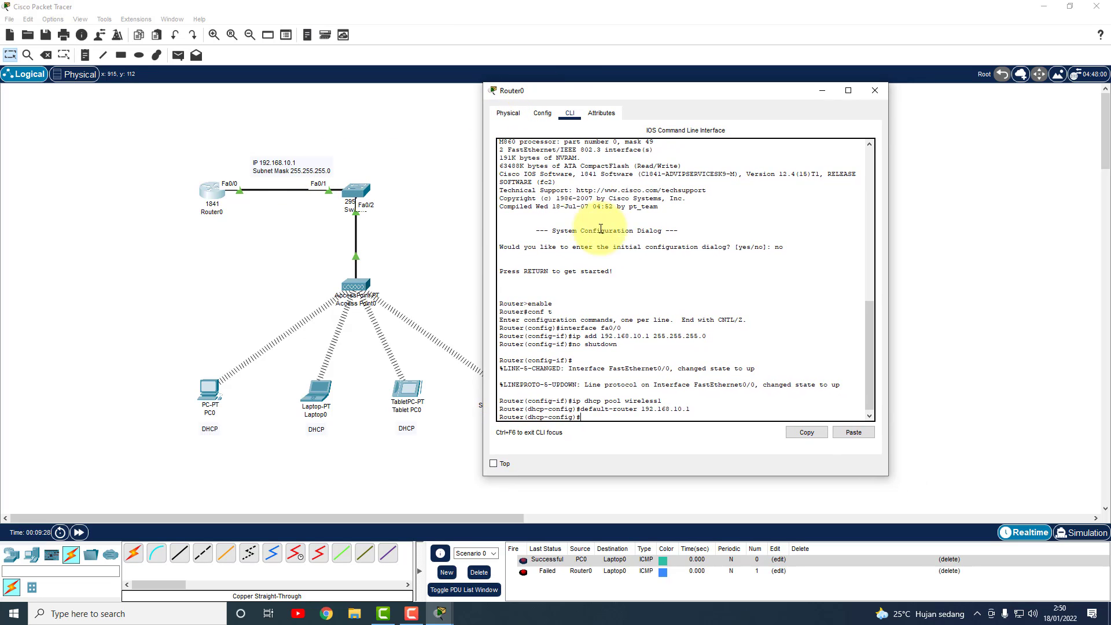
pyautogui.write('network')
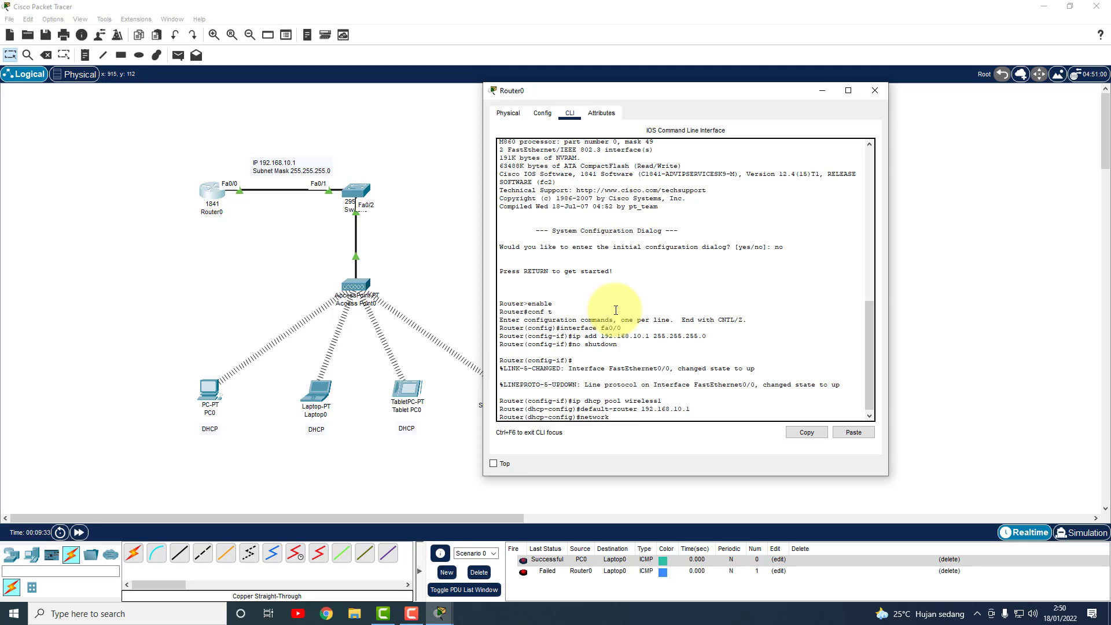
pyautogui.write(' 192.168.10.0')
pyautogui.write('255.255.255.0')
pyautogui.press('Return')
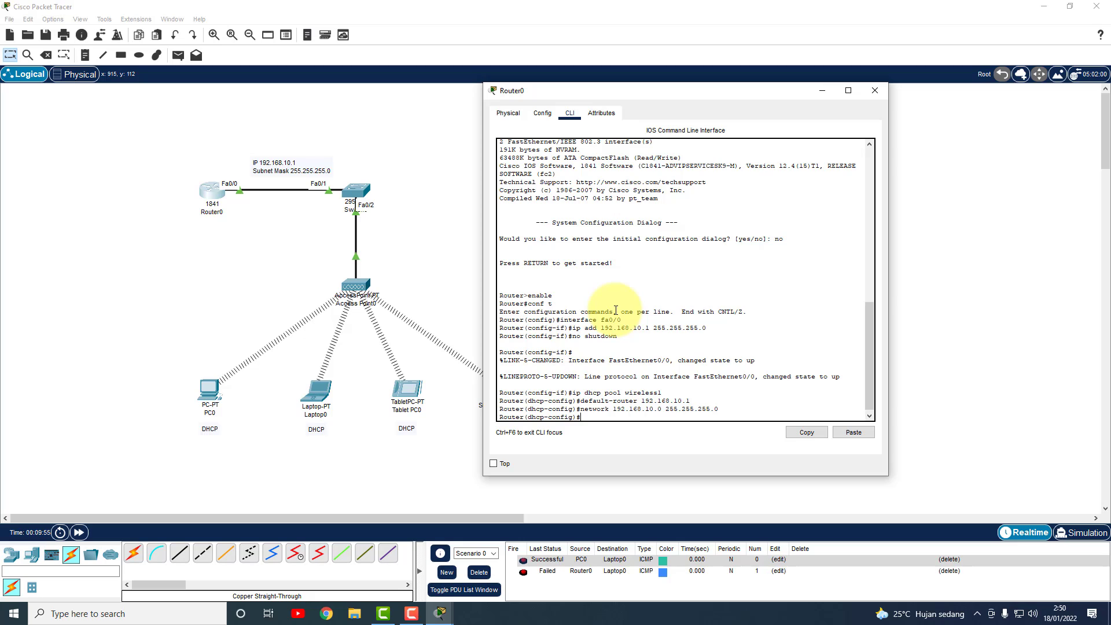
pyautogui.write('dns-server 8.8.8.87')
pyautogui.press('BackSpace')
pyautogui.press('Return')
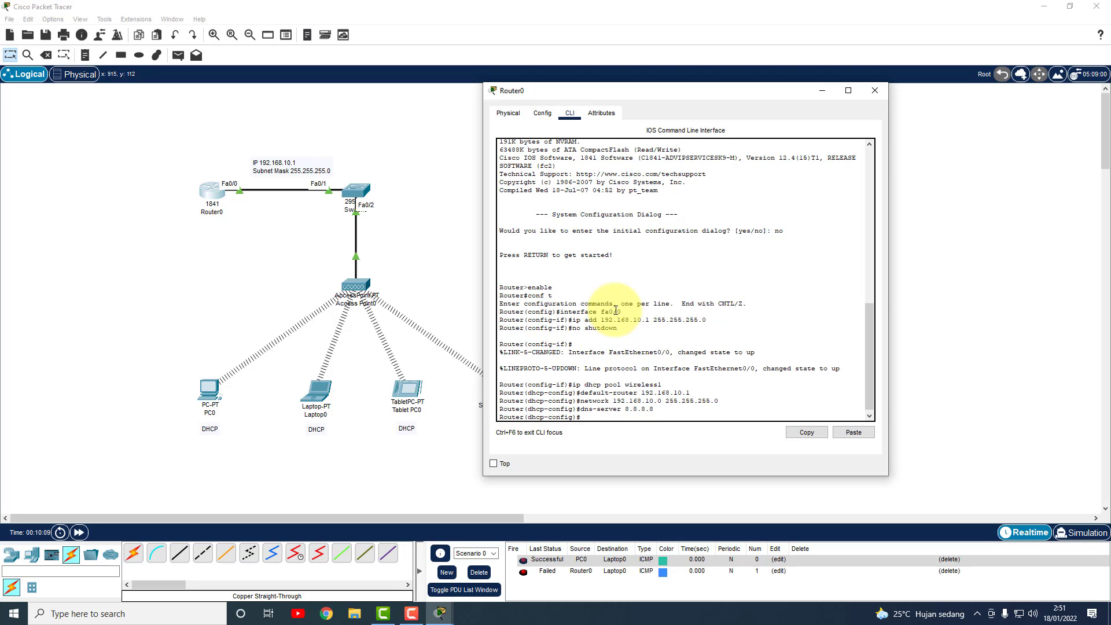
# Exit configuration mode, save the router configuration with write, and close Router0's window.
pyautogui.write('ex')
pyautogui.press('Return')
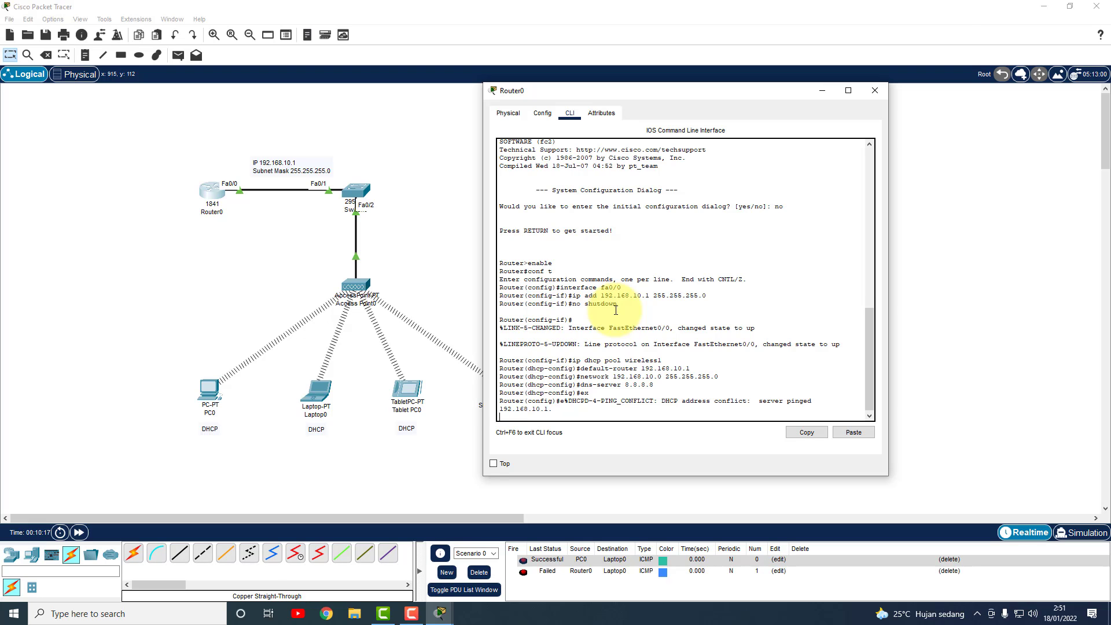
pyautogui.press('Return')
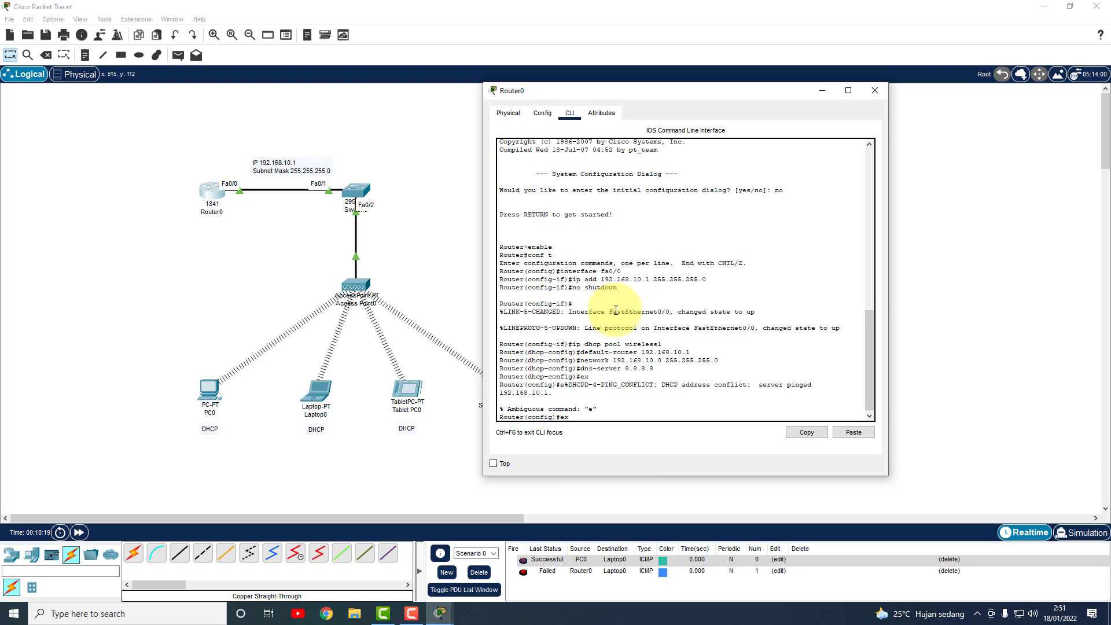
pyautogui.press('Return')
pyautogui.press('Return')
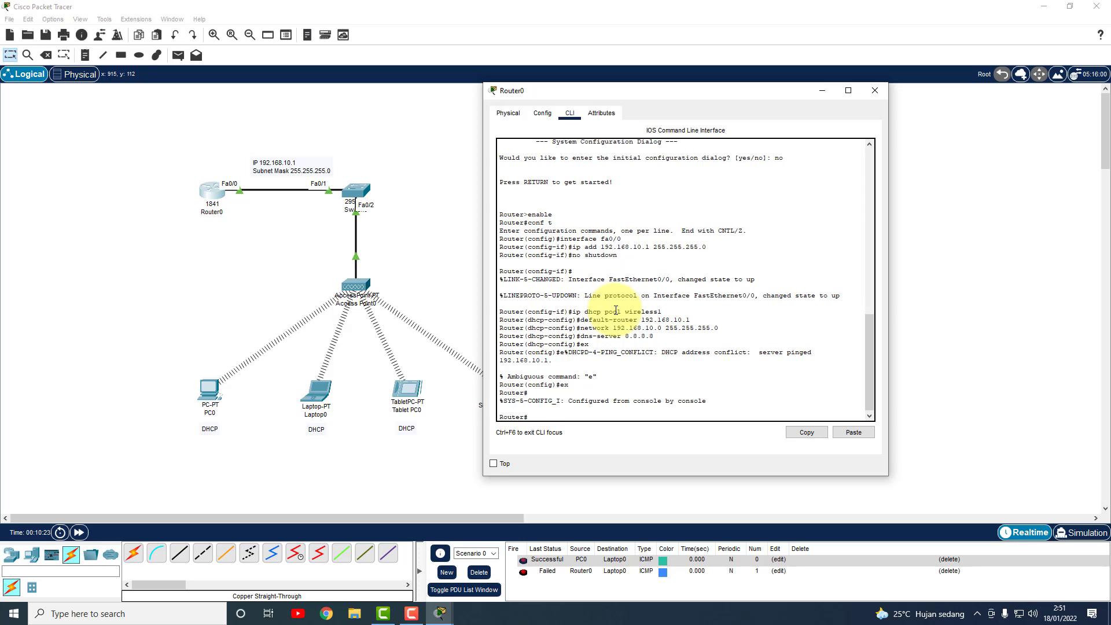
pyautogui.write('wi')
pyautogui.write('ite')
pyautogui.press('Return')
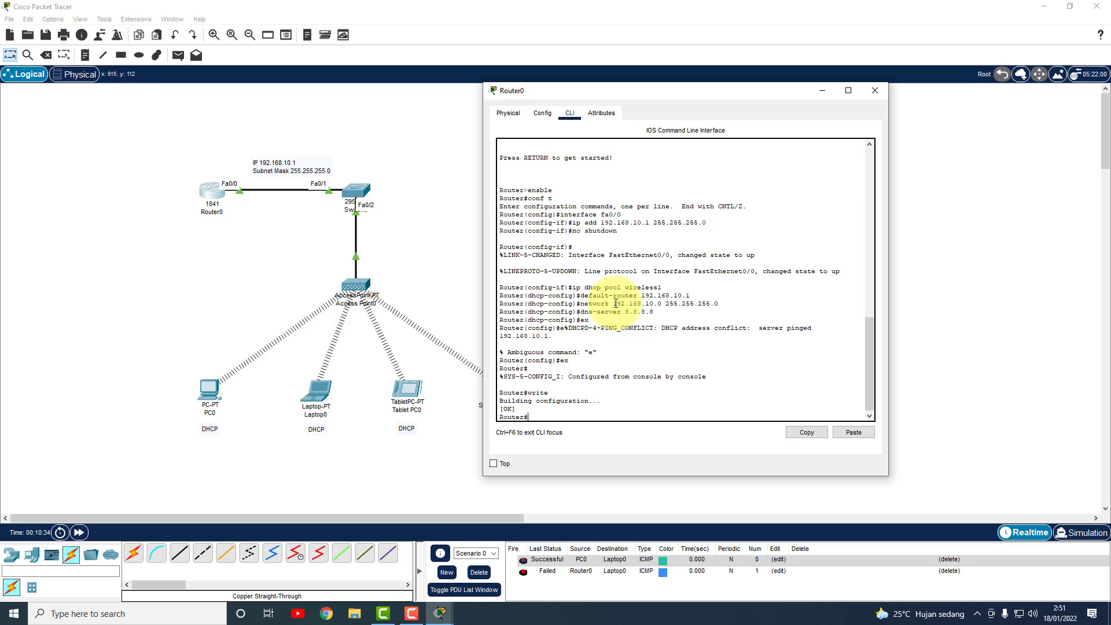
pyautogui.click(875, 90)
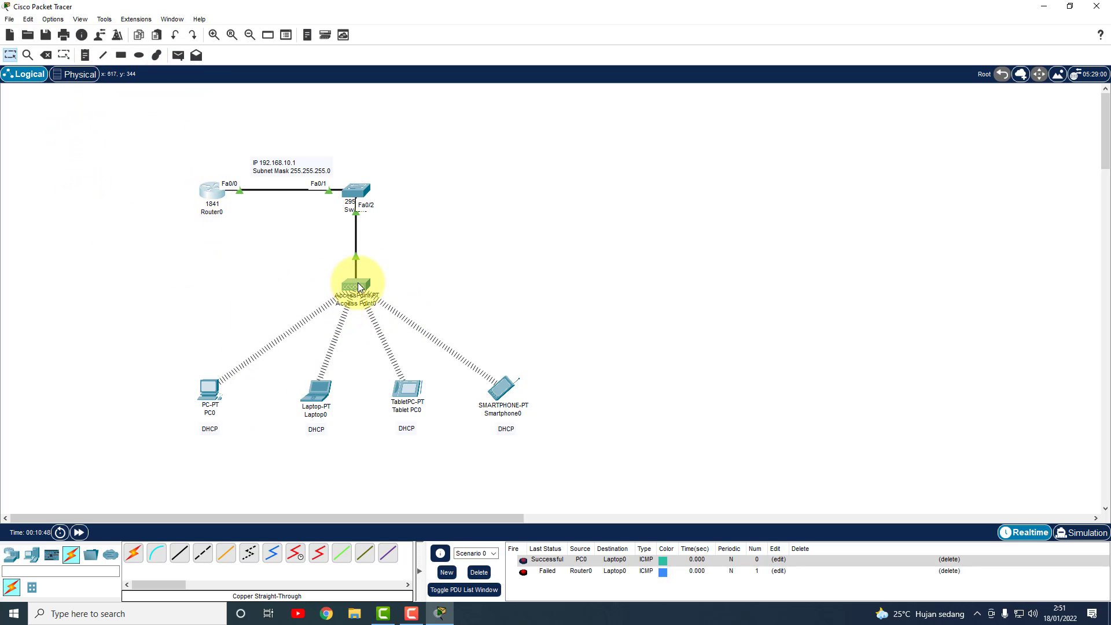
# Change Access Point0's Port 1 SSID from Default to KedaiKopi.
pyautogui.moveTo(358, 283)
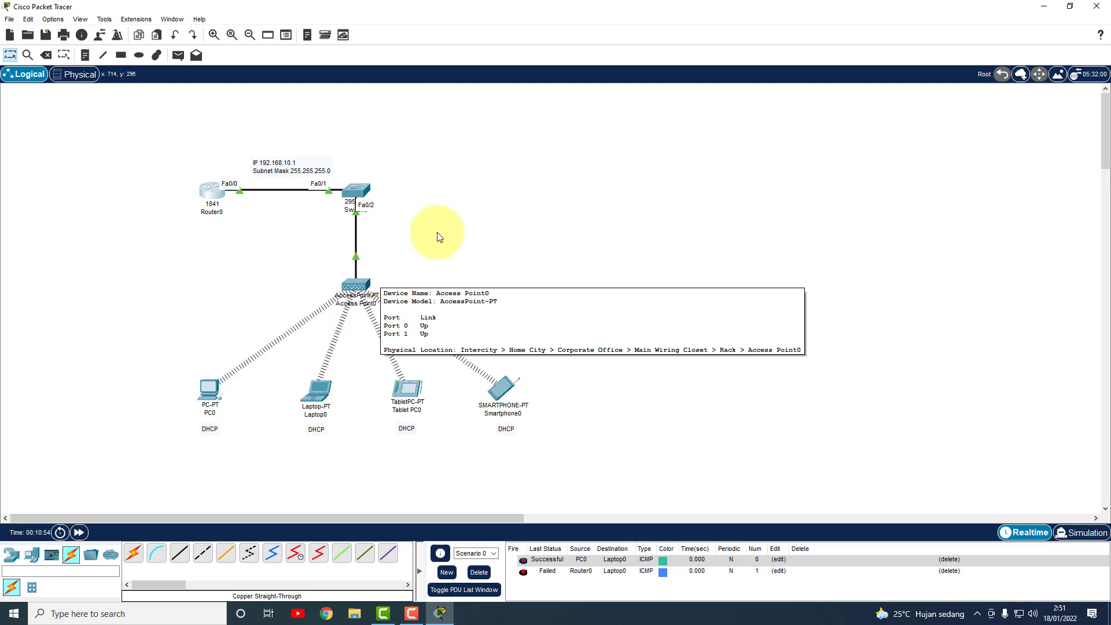
pyautogui.click(361, 289)
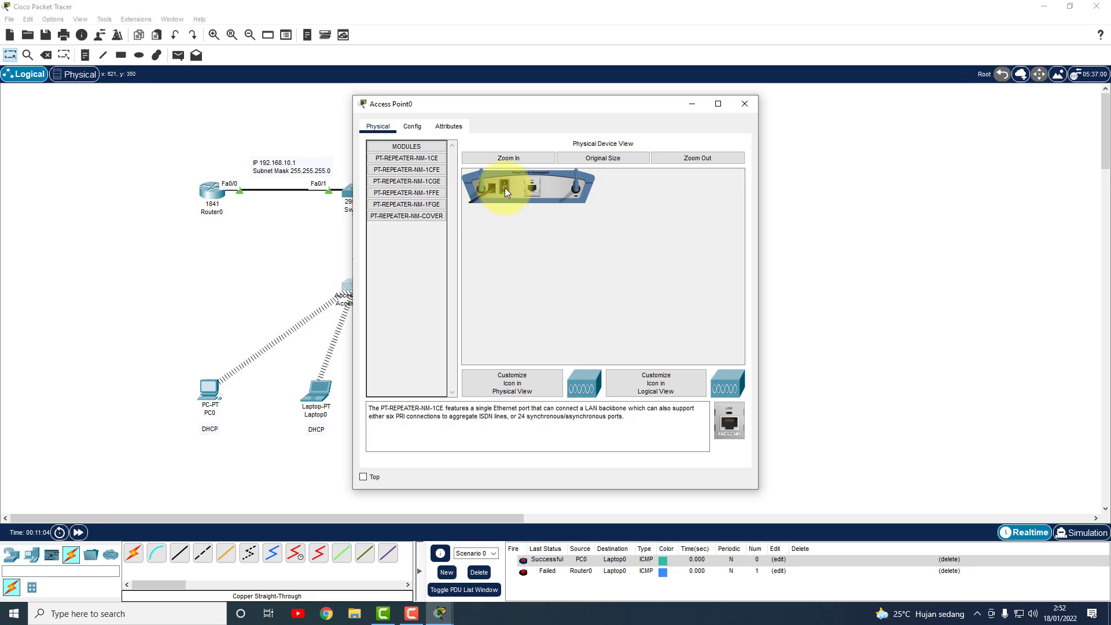
pyautogui.click(412, 129)
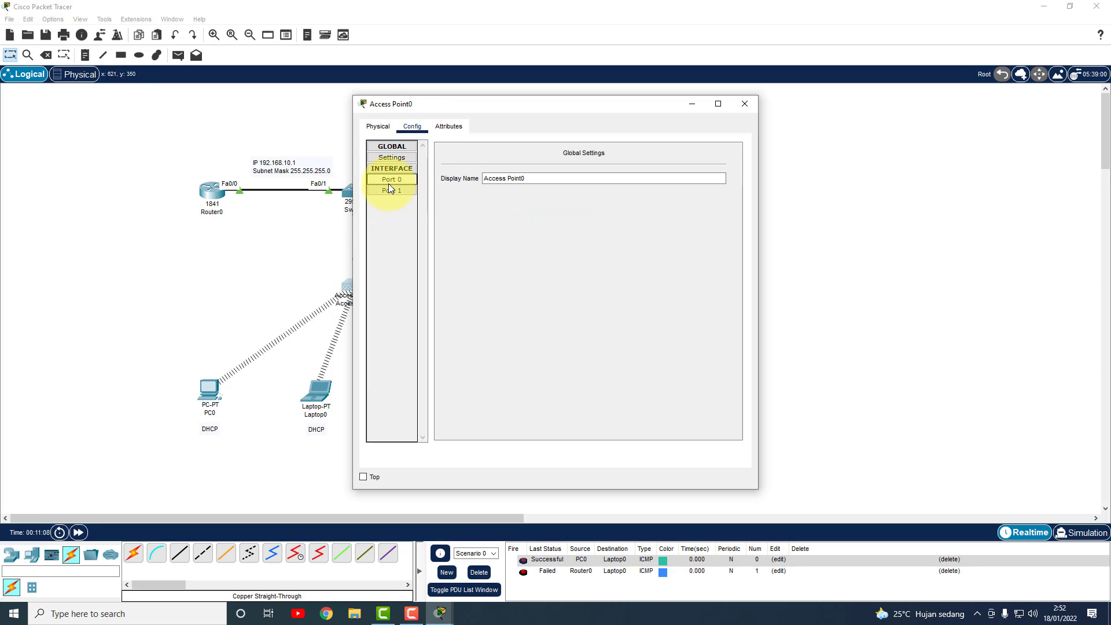
pyautogui.click(392, 189)
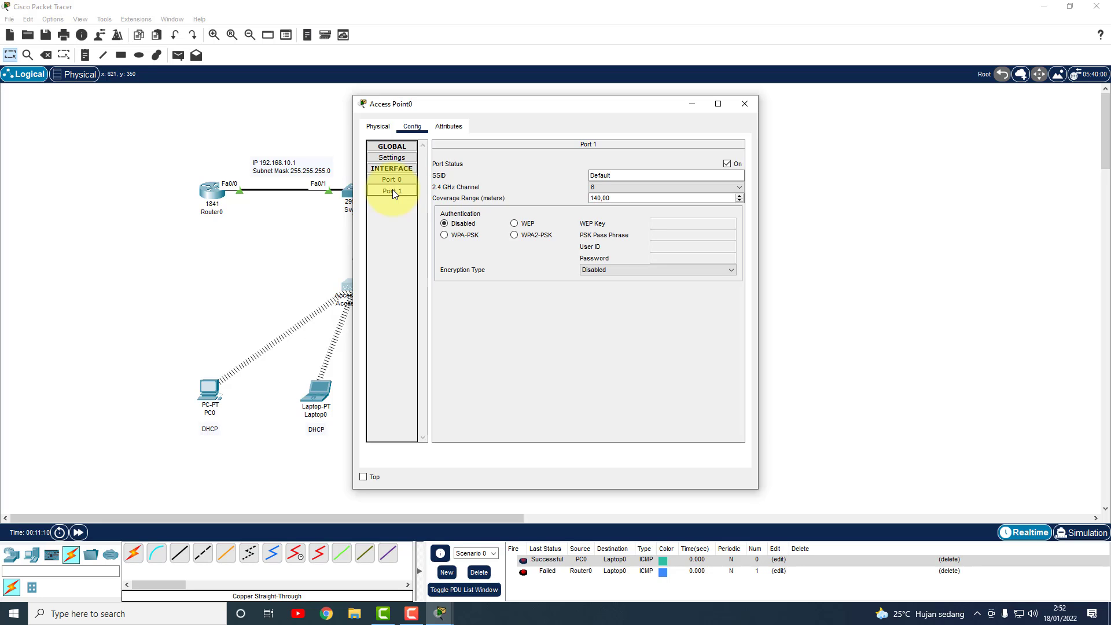
pyautogui.click(610, 175)
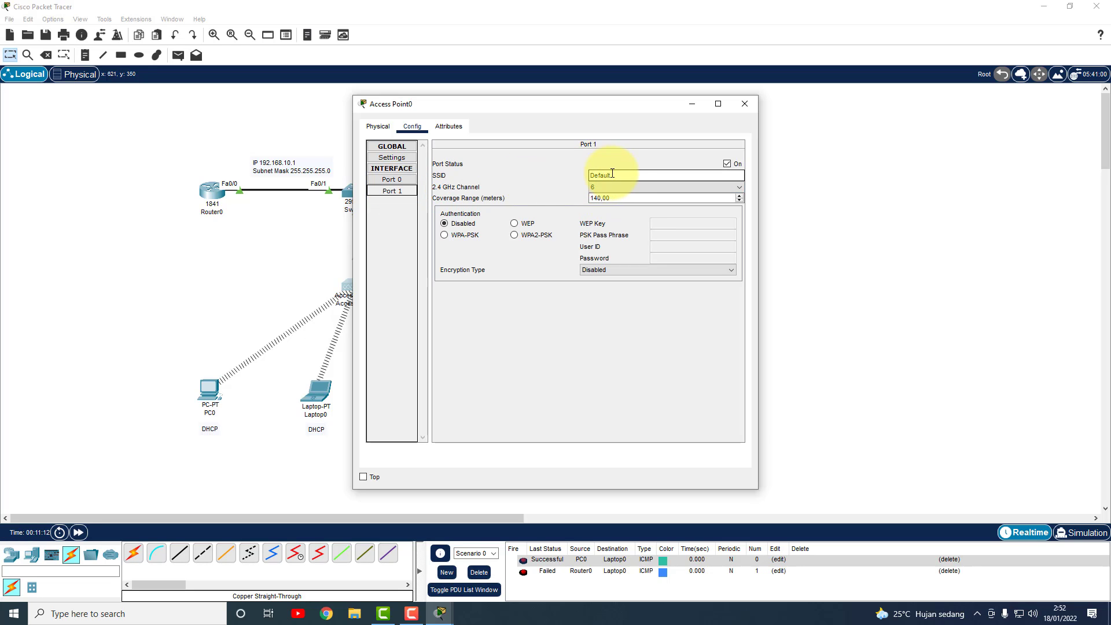
pyautogui.moveTo(620, 175); pyautogui.dragTo(545, 175)
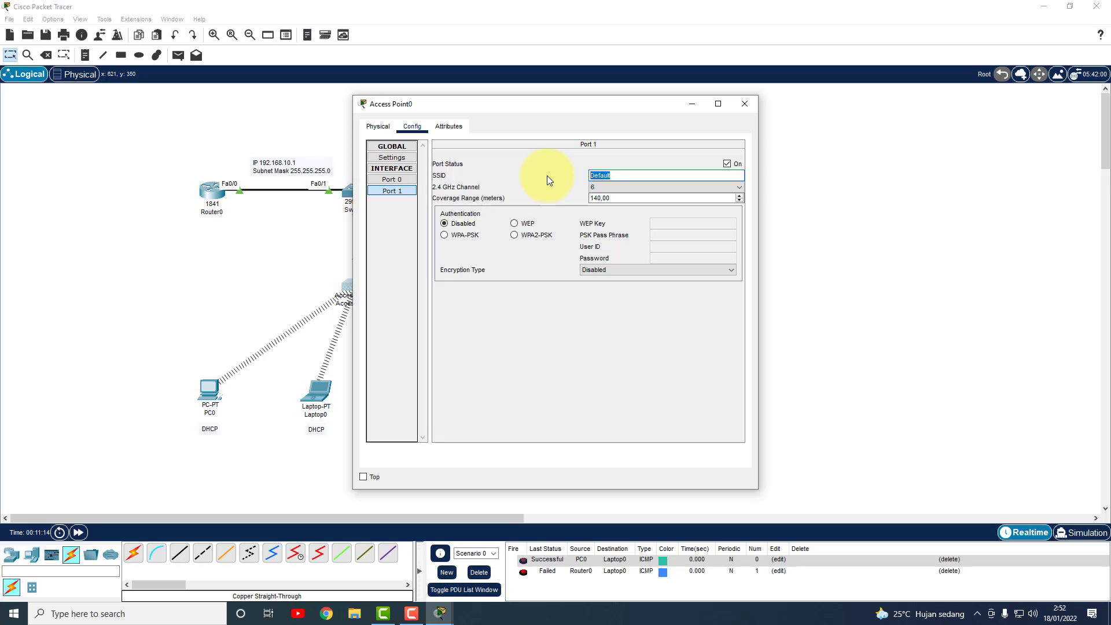
pyautogui.write('KedaiKopi')
# Secure the access point with WPA-PSK, enter and copy the pass phrase, then close its window.
pyautogui.click(445, 235)
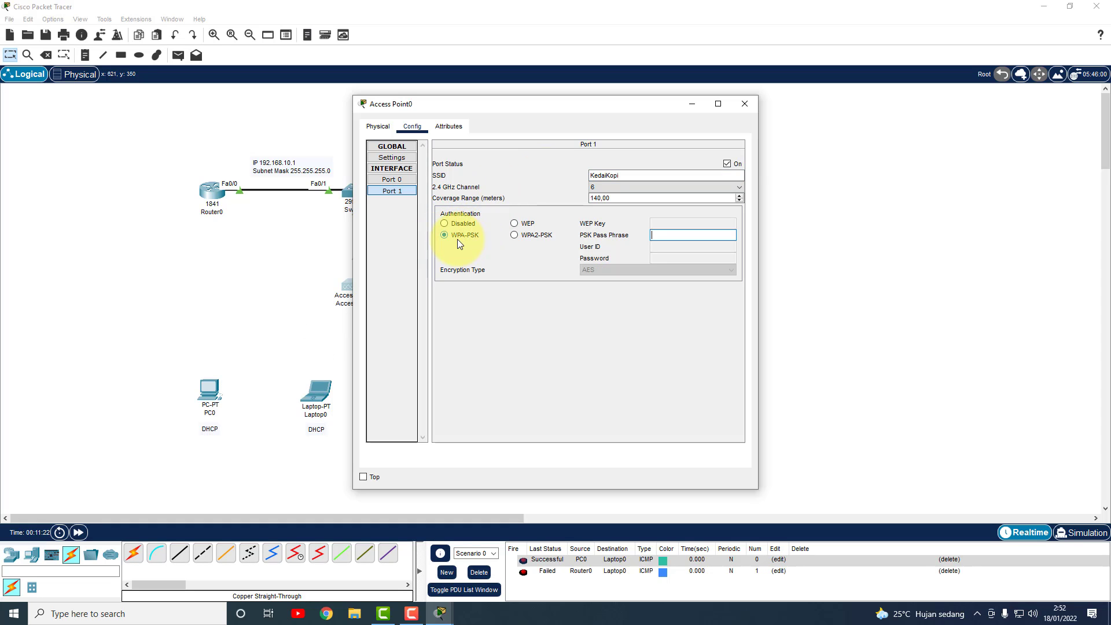
pyautogui.moveTo(688, 103); pyautogui.dragTo(665, 103)
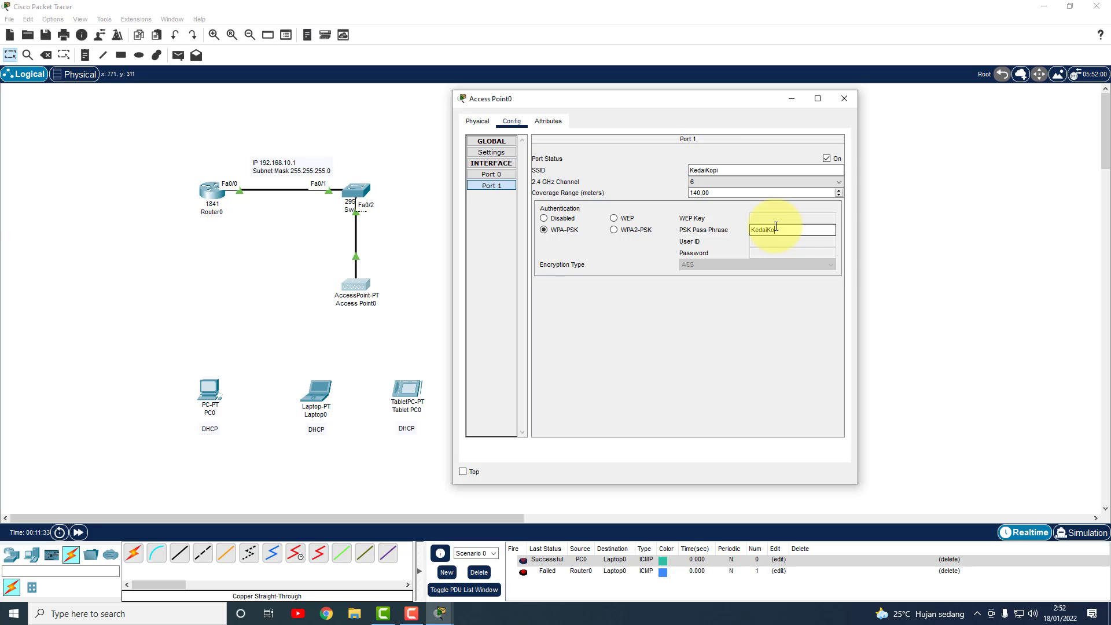
pyautogui.write('pi2')
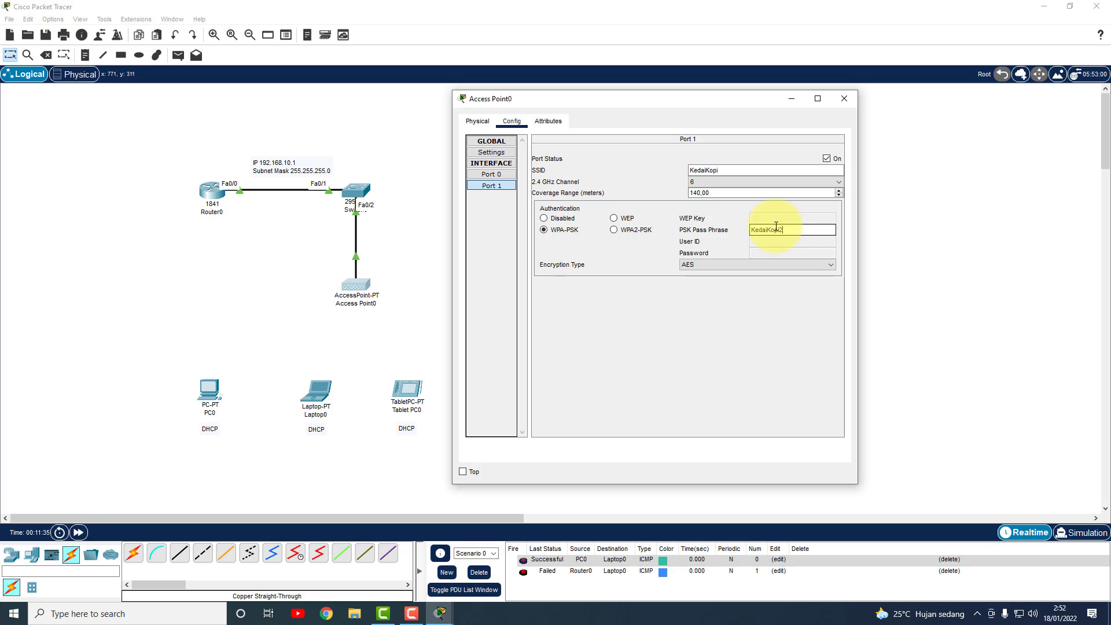
pyautogui.doubleClick(775, 229)
pyautogui.rightClick(774, 229)
pyautogui.click(797, 276)
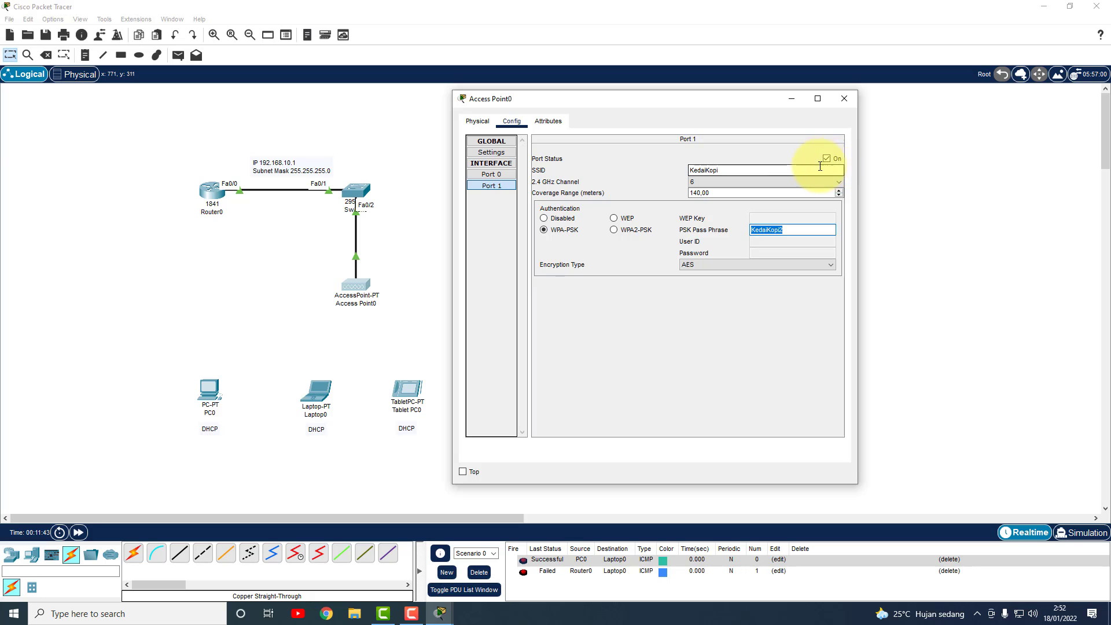
pyautogui.click(844, 99)
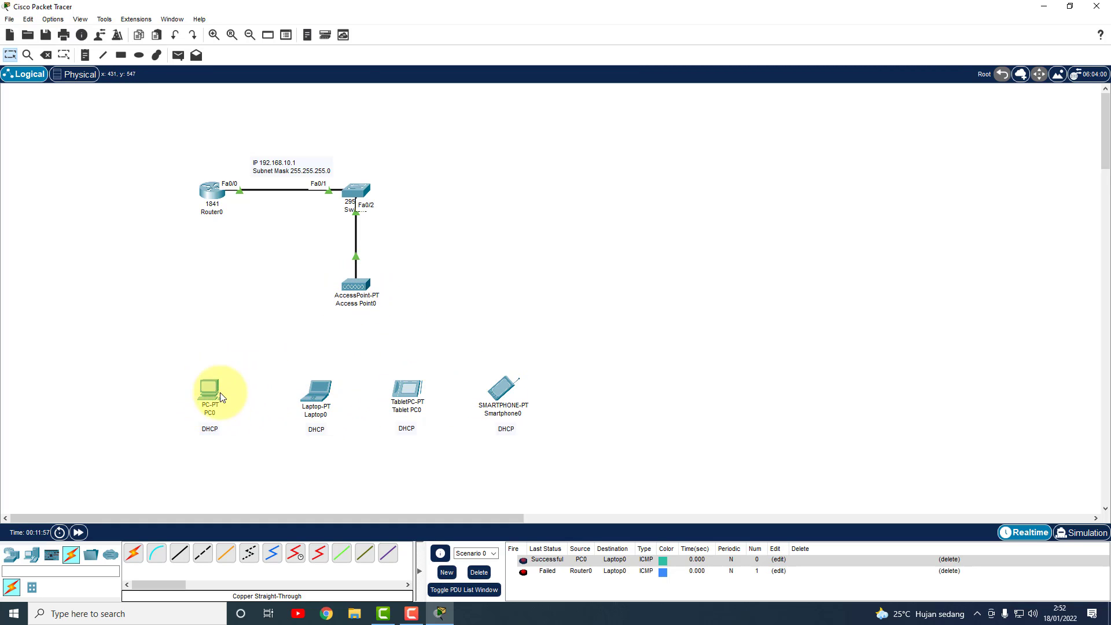
# Connect PC0 to KedaiKopi through PC Wireless using the pre-shared key, then close PC0.
pyautogui.moveTo(210, 397)
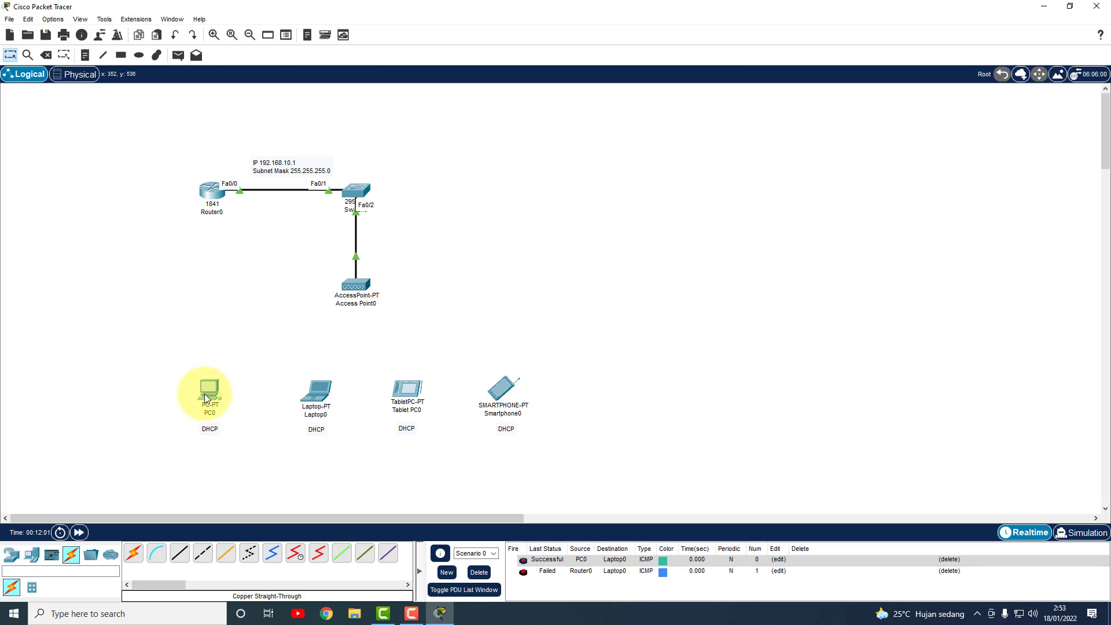
pyautogui.click(209, 396)
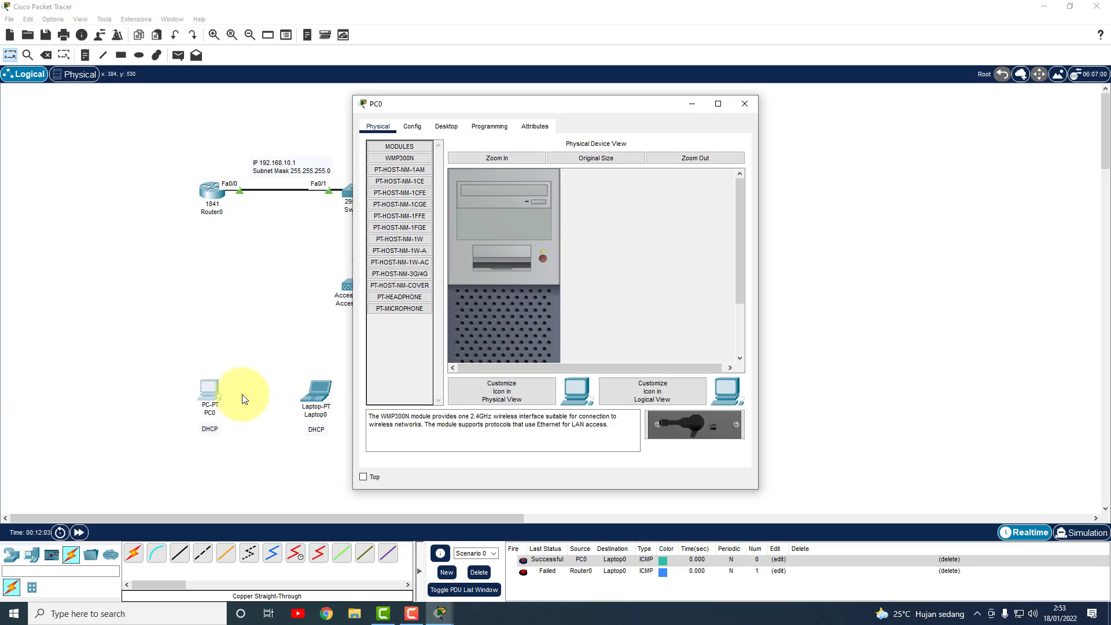
pyautogui.click(441, 127)
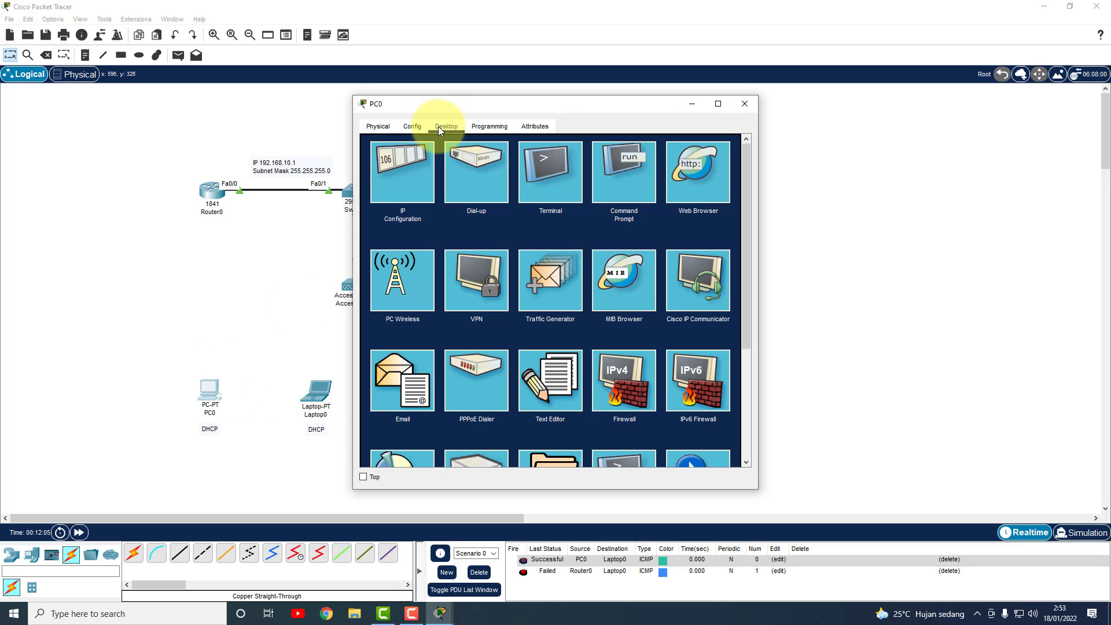
pyautogui.click(395, 280)
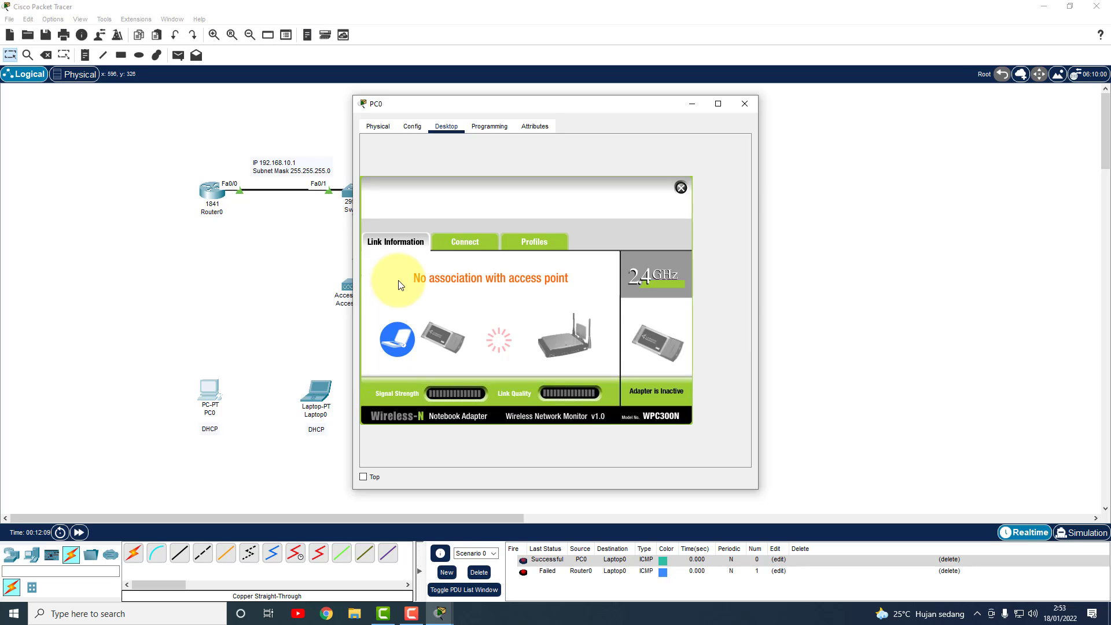
pyautogui.click(467, 245)
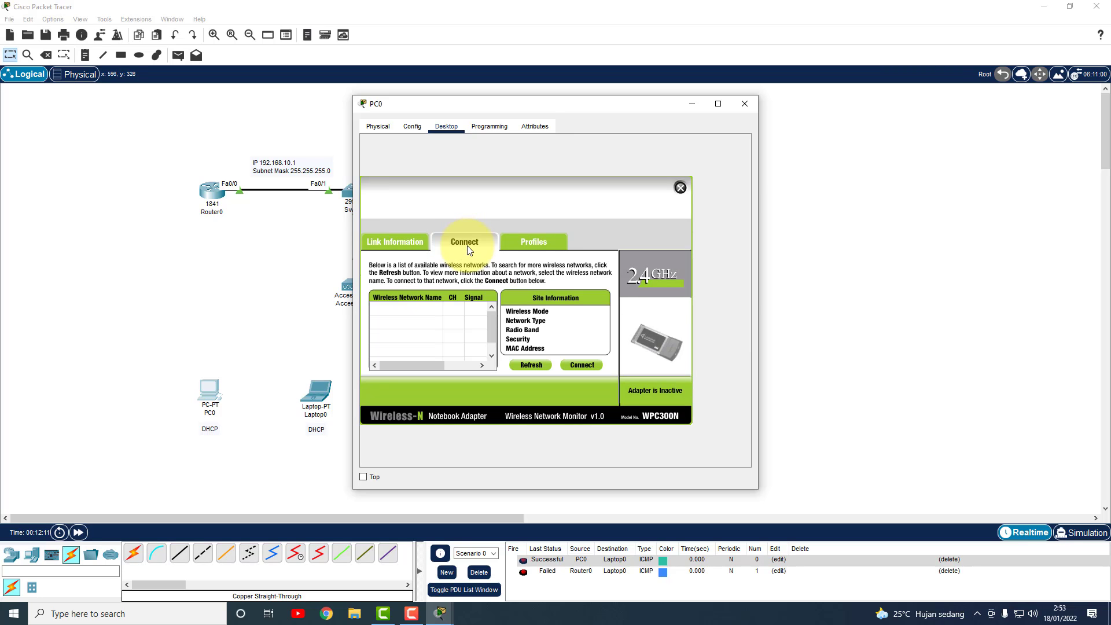
pyautogui.click(530, 366)
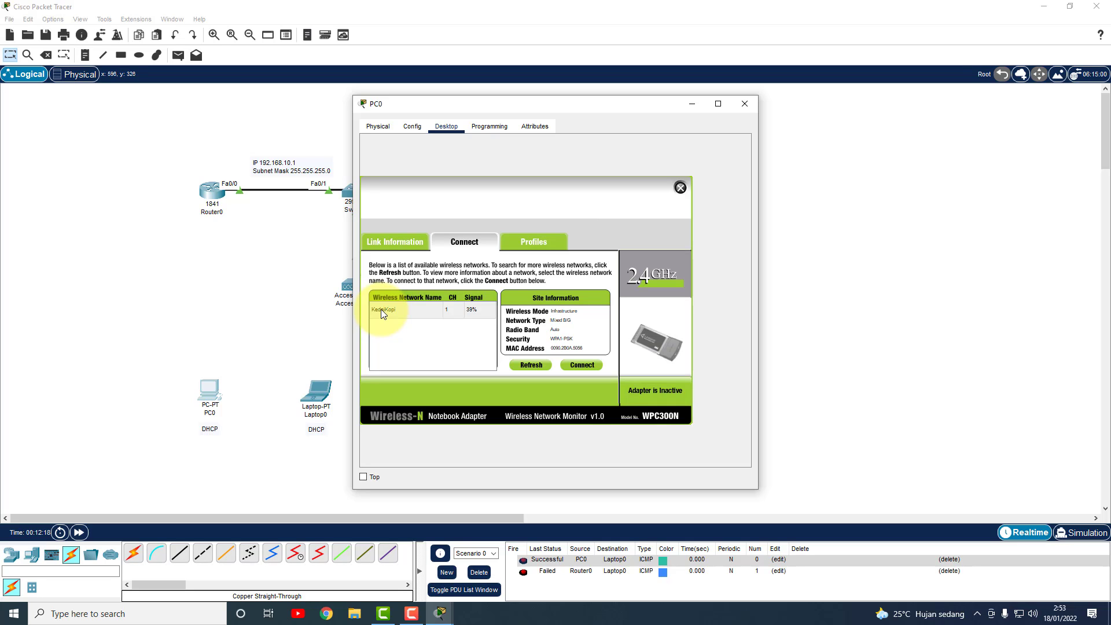
pyautogui.click(386, 311)
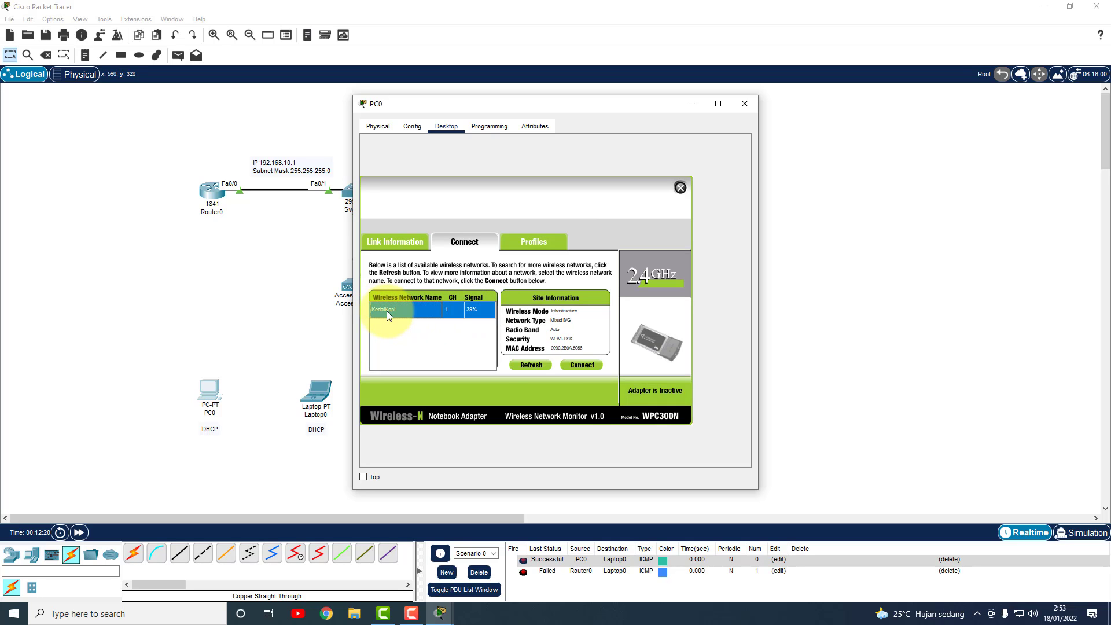
pyautogui.click(580, 365)
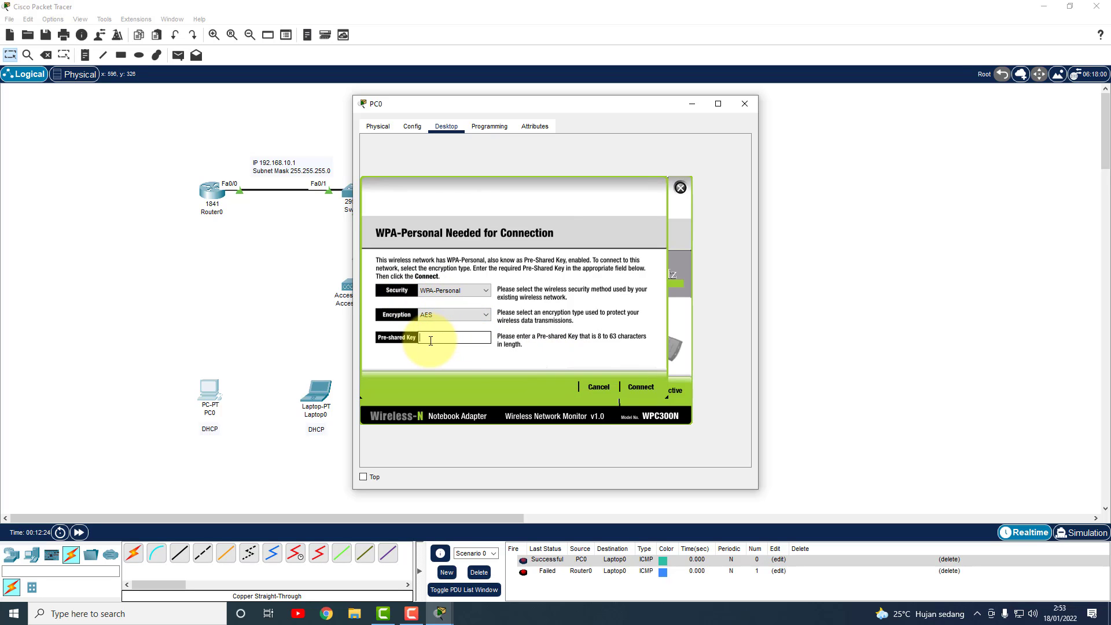
pyautogui.write('KedaiKopi2')
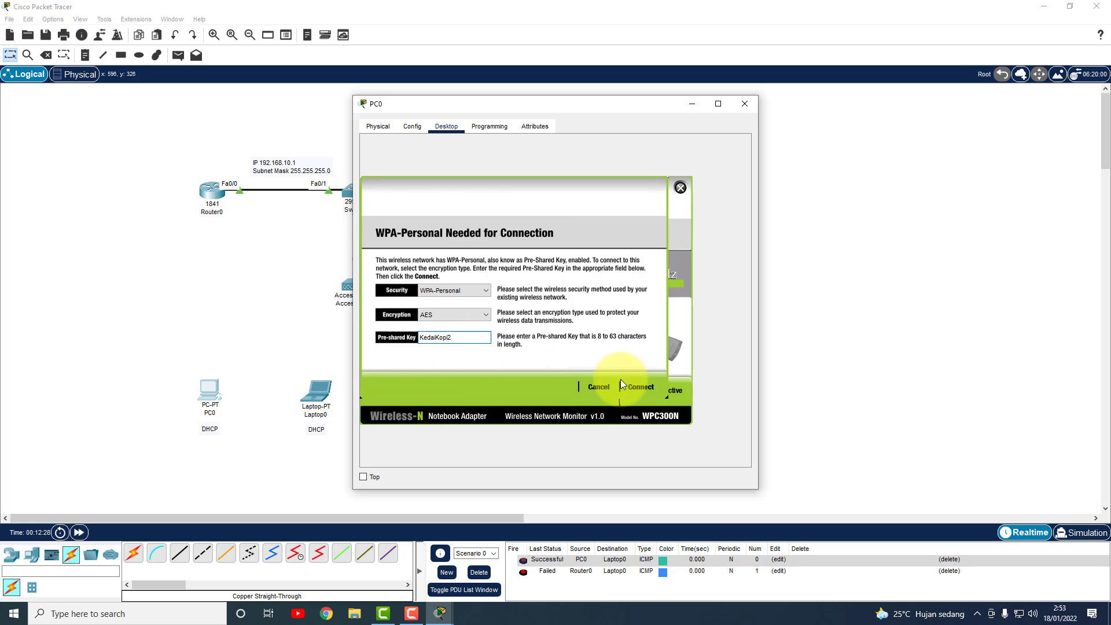
pyautogui.click(644, 387)
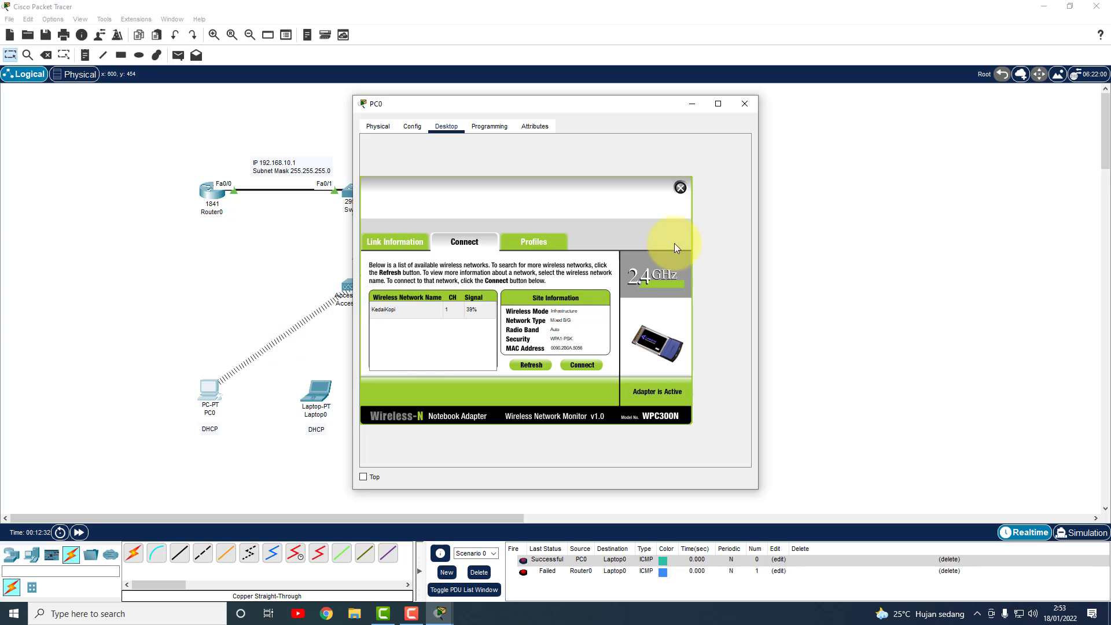
pyautogui.click(739, 107)
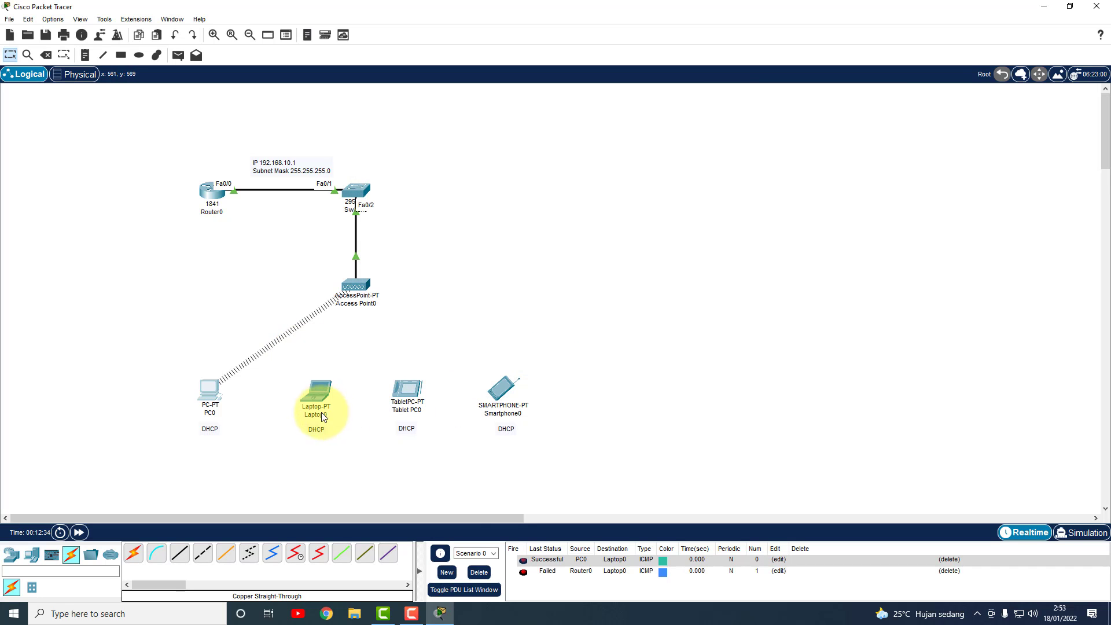
# Connect Laptop0 to KedaiKopi through PC Wireless with the pasted pre-shared key, then close Laptop0.
pyautogui.click(316, 397)
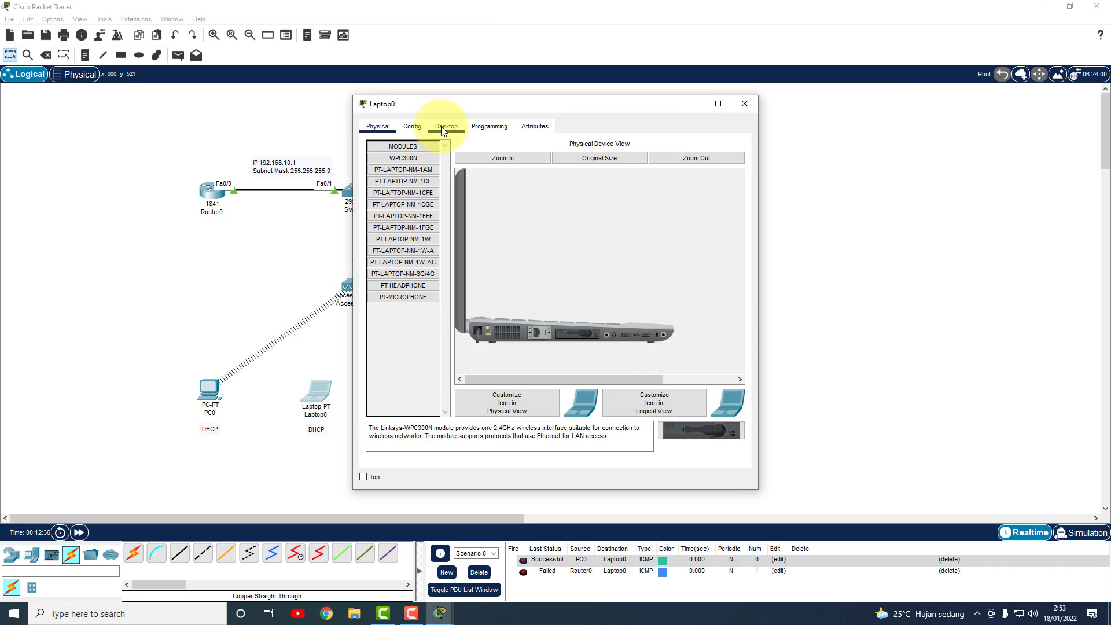
pyautogui.click(431, 126)
pyautogui.click(404, 288)
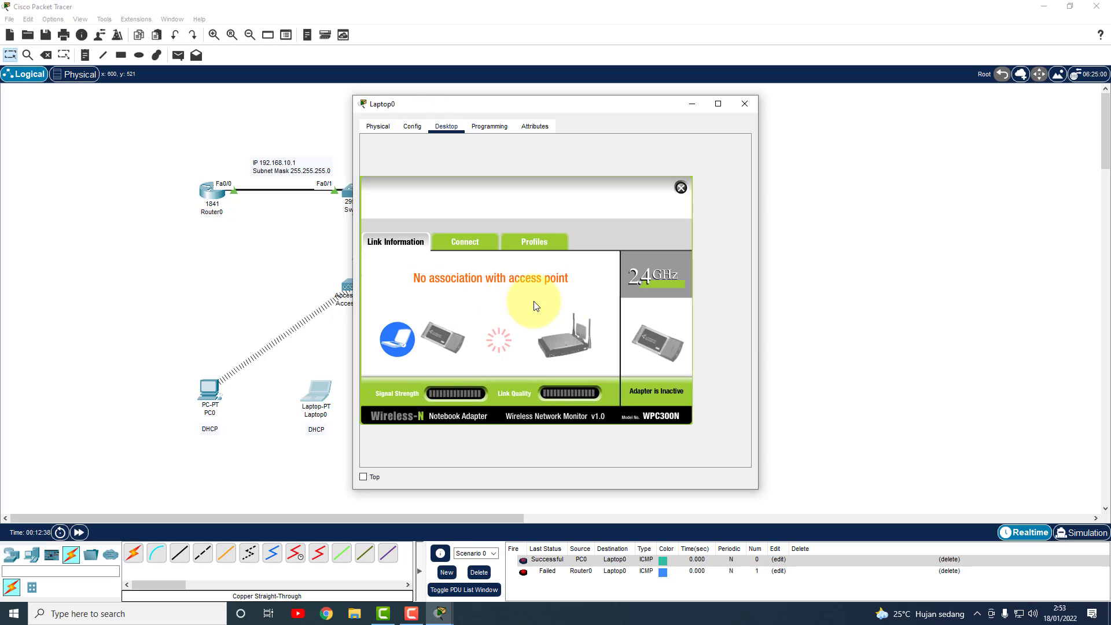
pyautogui.click(461, 242)
pyautogui.click(517, 365)
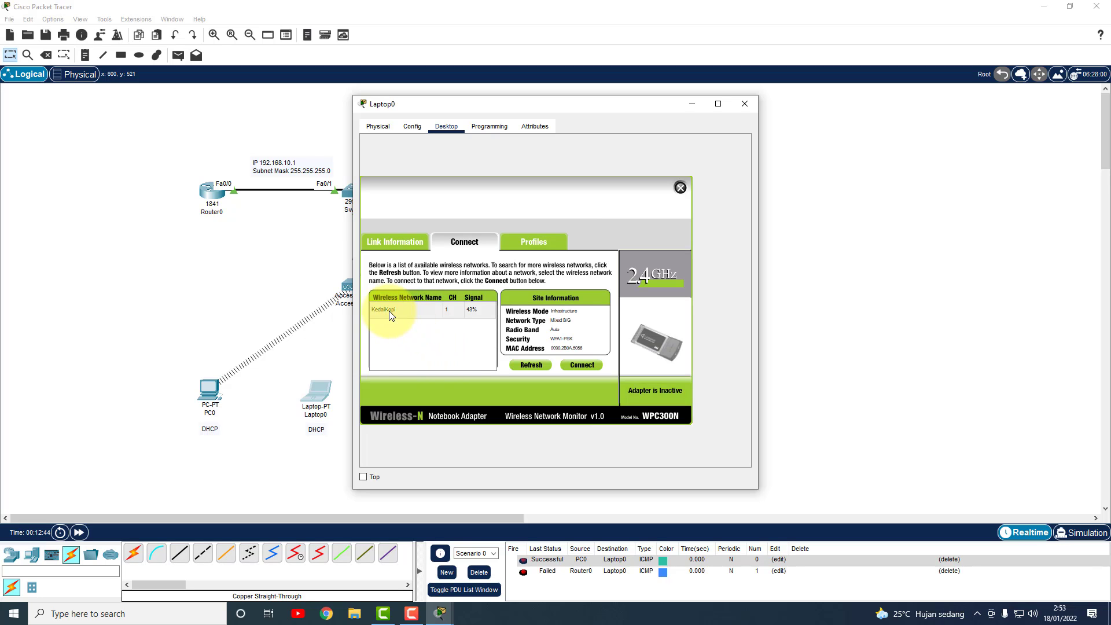
pyautogui.click(387, 311)
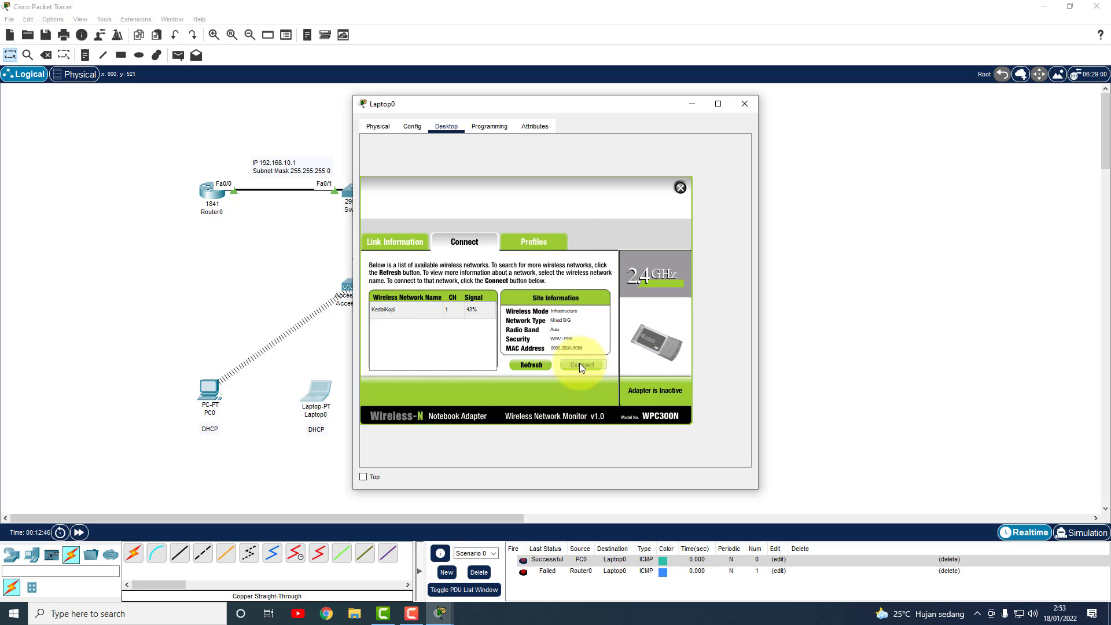
pyautogui.click(579, 363)
pyautogui.click(440, 337)
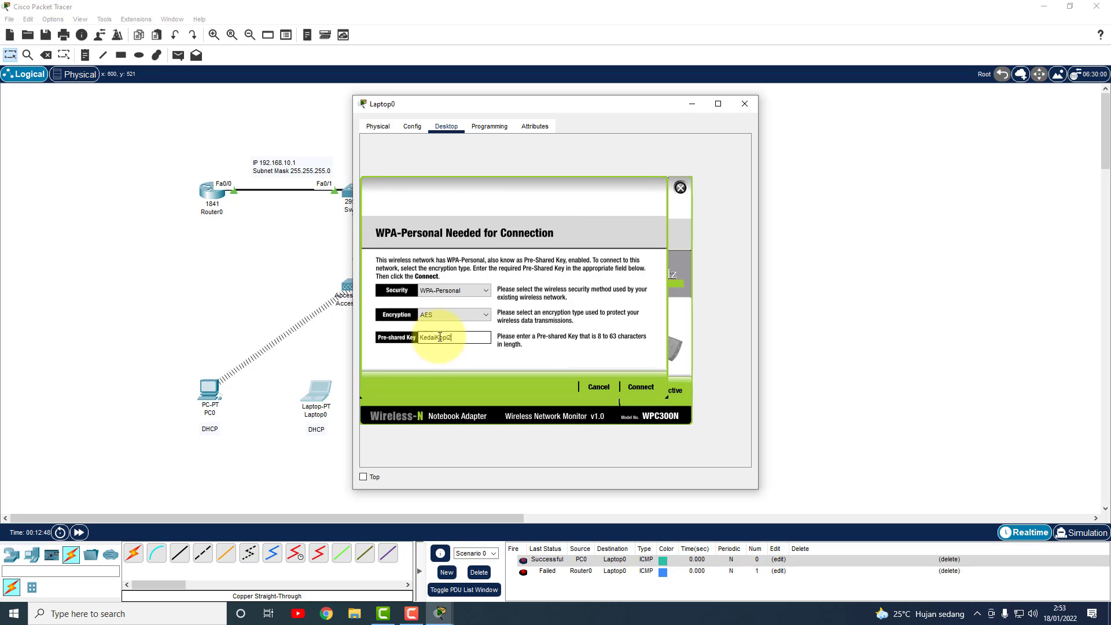
pyautogui.click(642, 387)
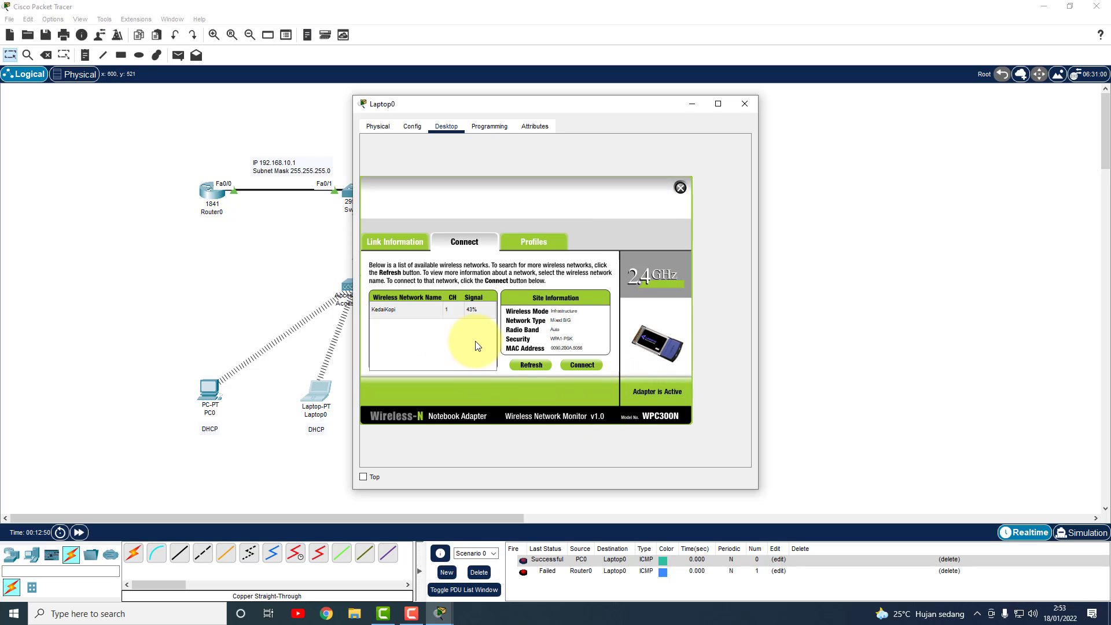
pyautogui.click(746, 104)
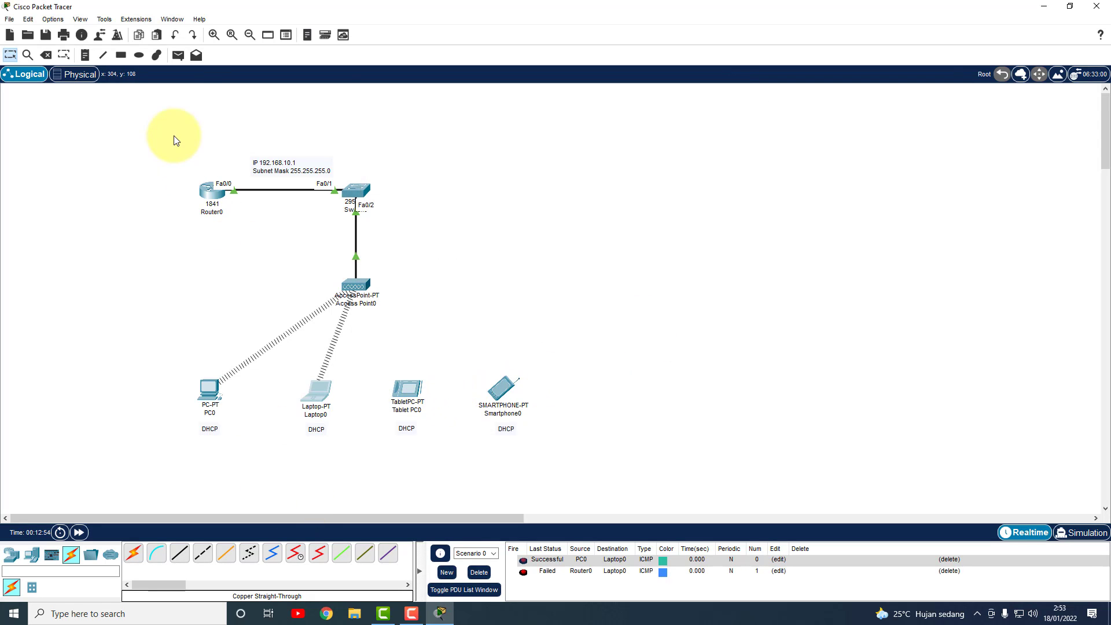
# Add a simple PDU from PC0 to Laptop0, then clear it from the list.
pyautogui.click(187, 55)
pyautogui.click(208, 391)
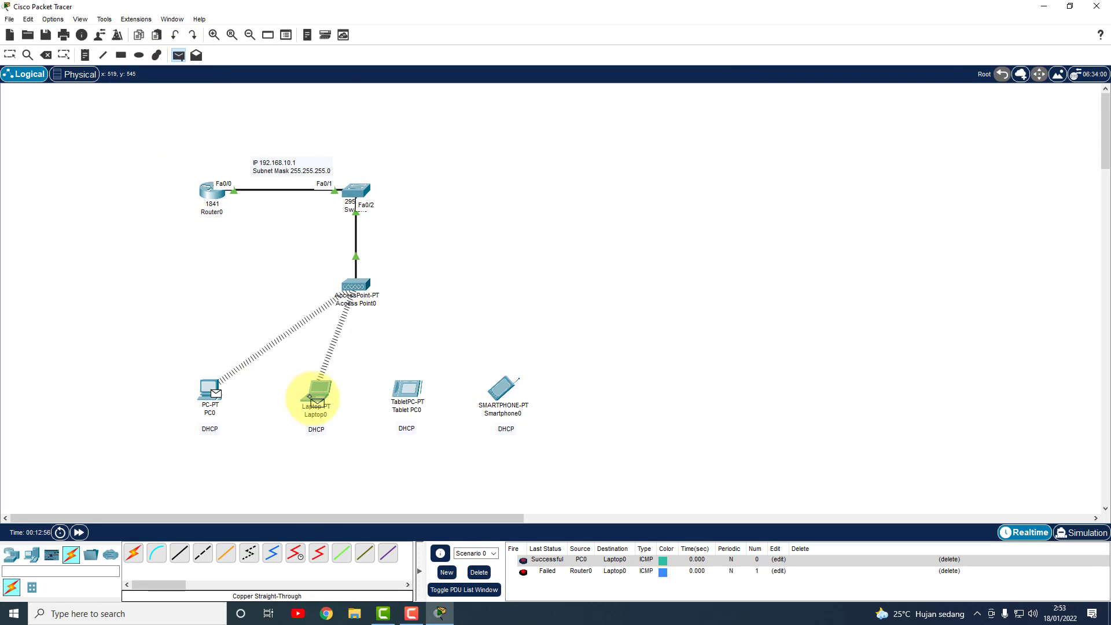
pyautogui.click(318, 395)
pyautogui.click(478, 572)
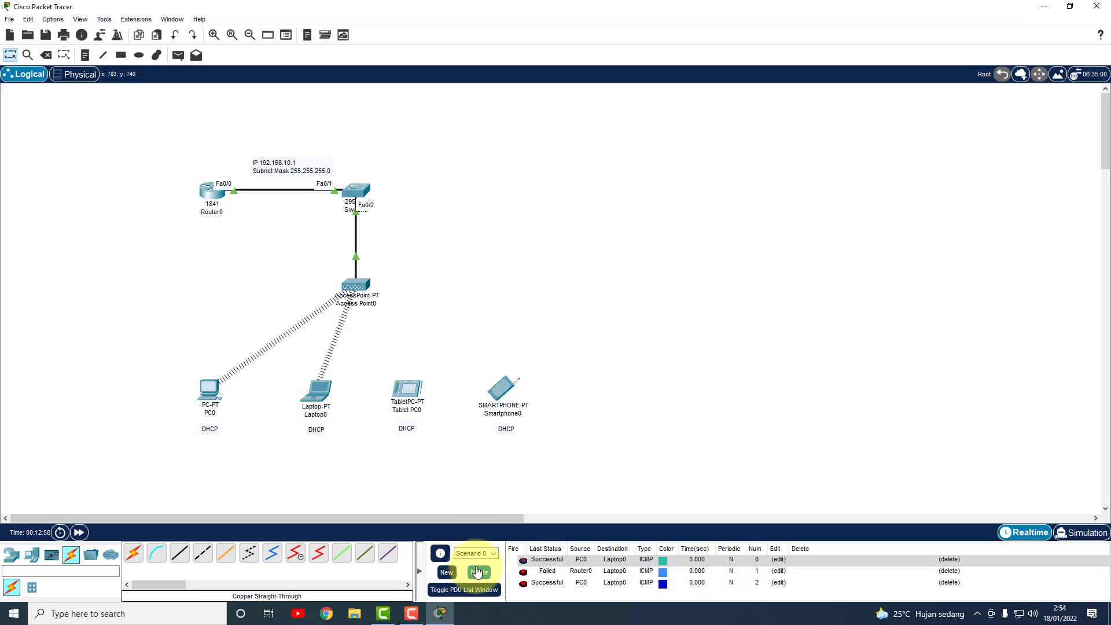
# Ping Router0 from PC0 and from Laptop0, then clear the PDU list.
pyautogui.click(178, 55)
pyautogui.click(209, 389)
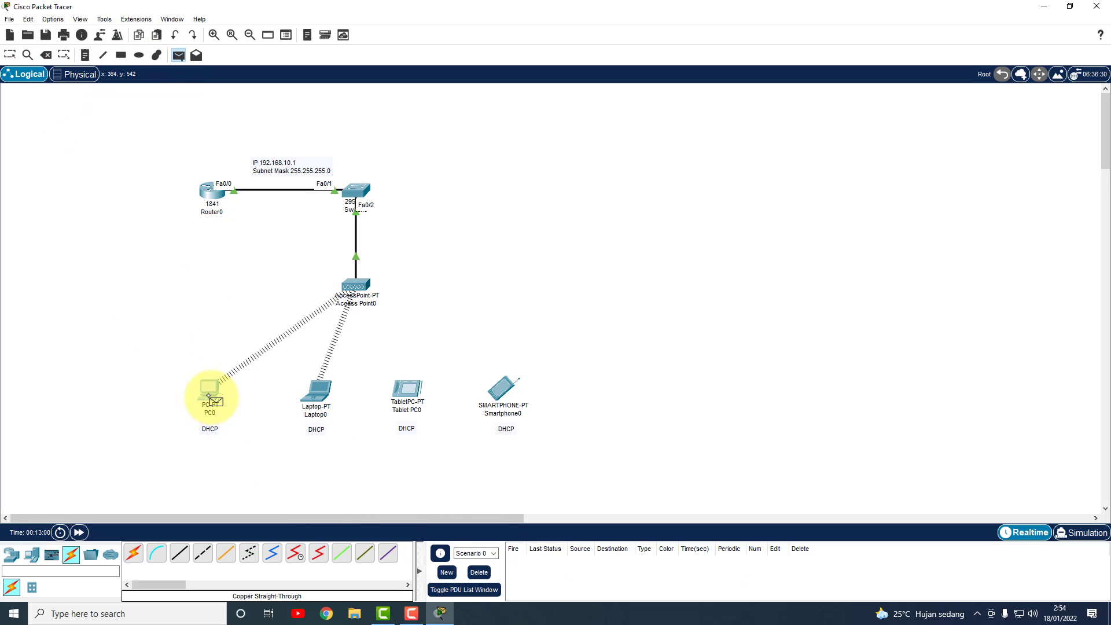
pyautogui.click(214, 199)
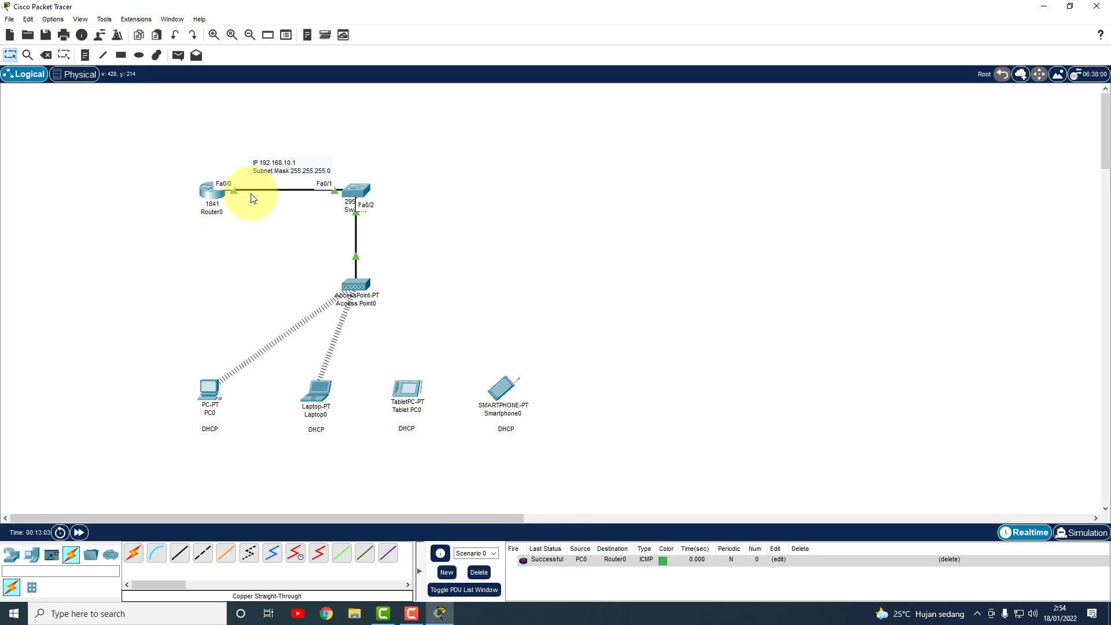
pyautogui.click(177, 55)
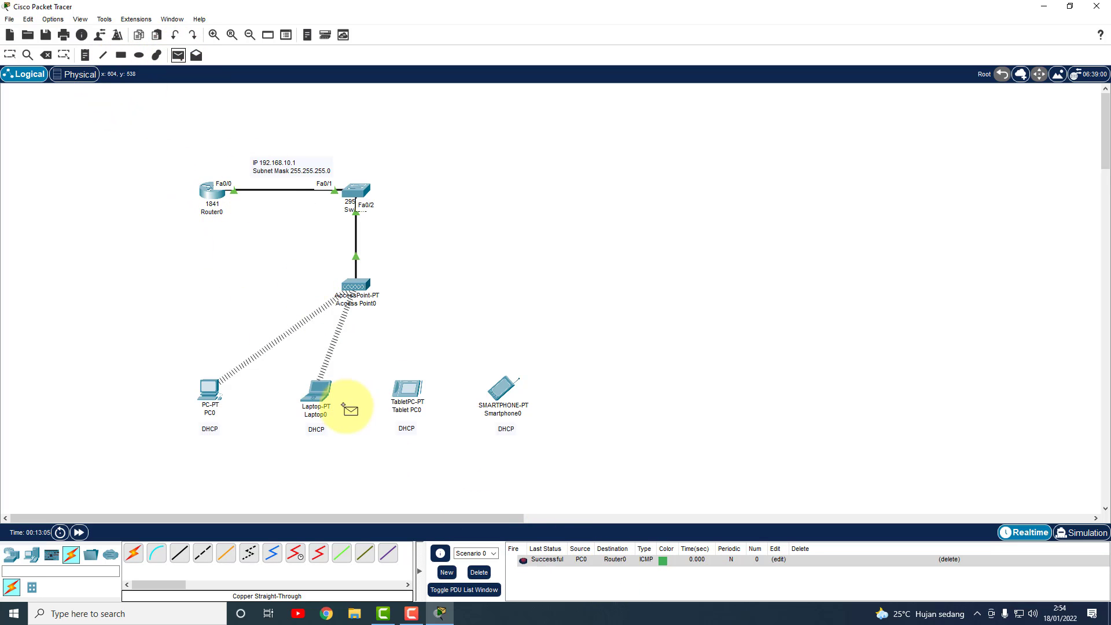
pyautogui.click(317, 393)
pyautogui.click(213, 194)
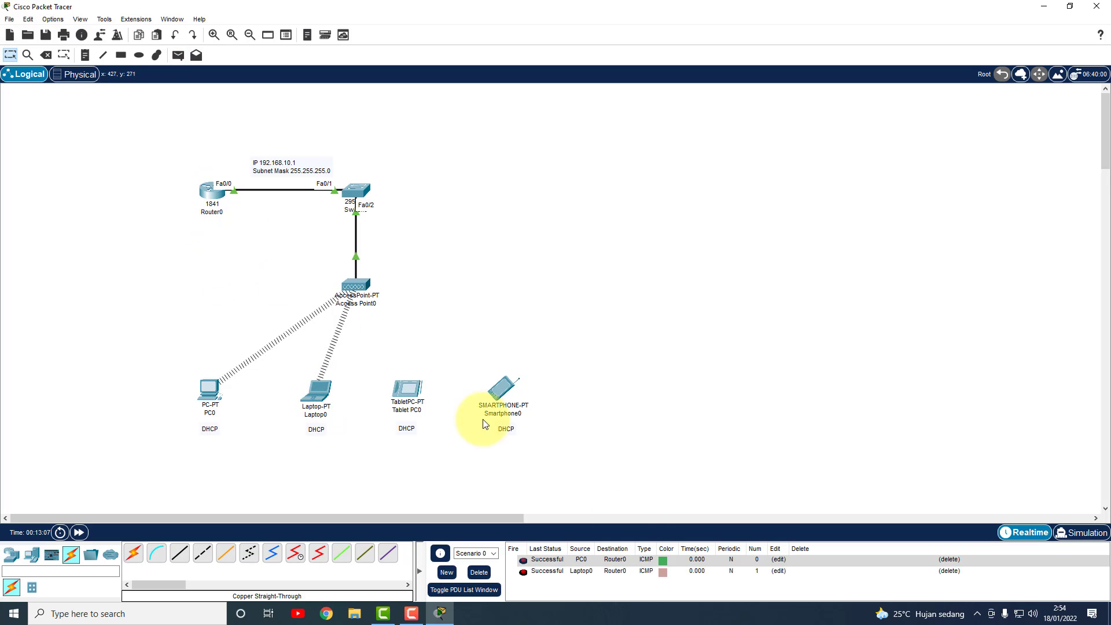
pyautogui.click(479, 573)
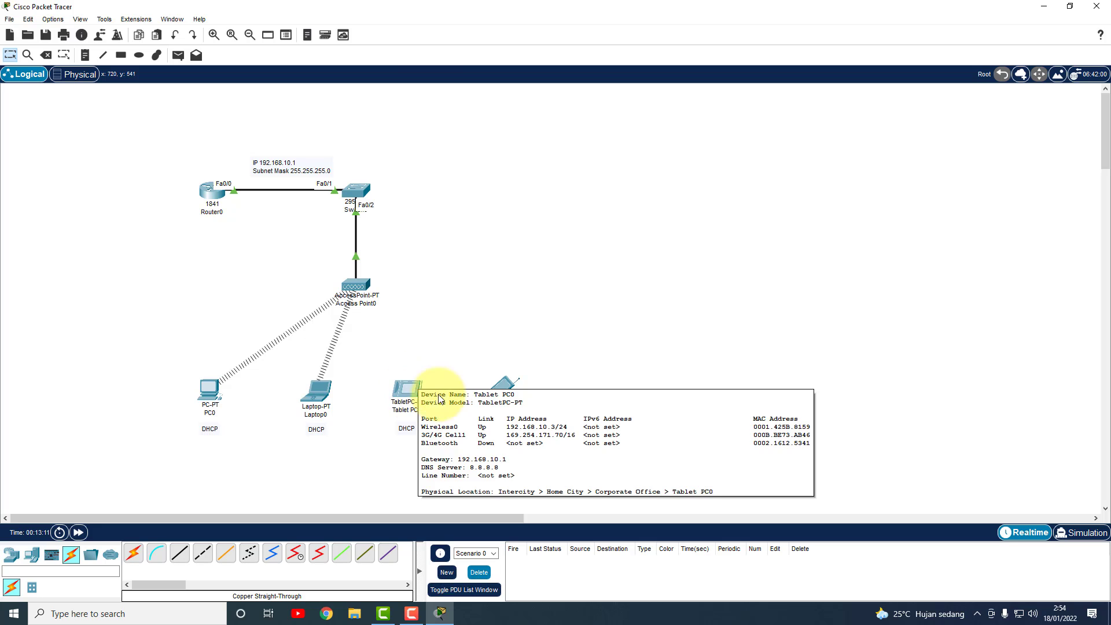
# Set Tablet PC0's Wireless0 SSID to KedaiKopi.
pyautogui.click(408, 399)
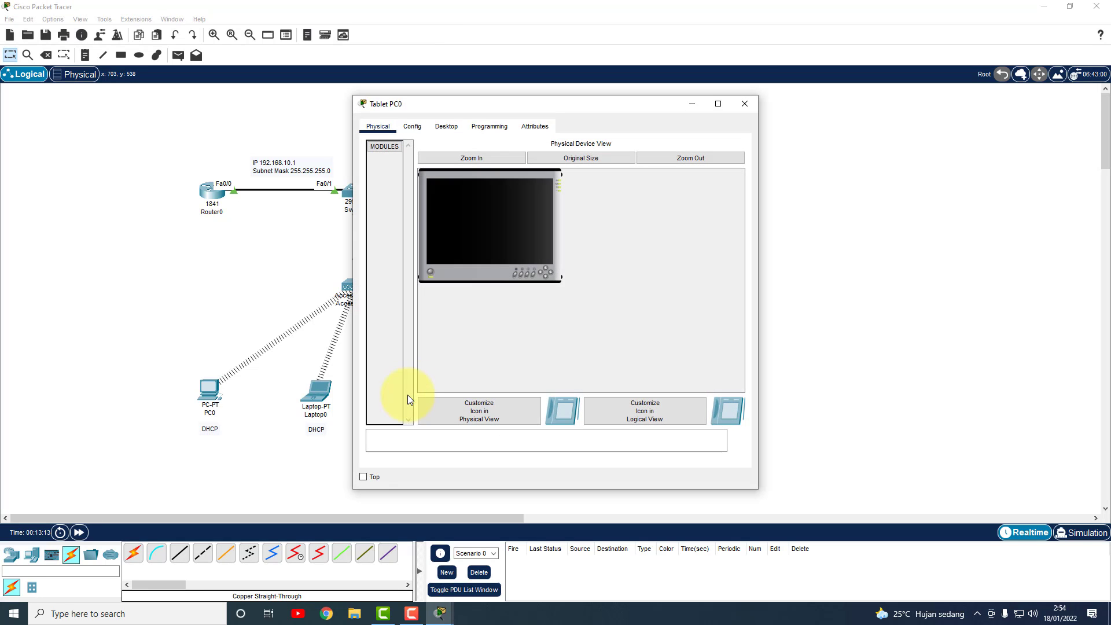
pyautogui.click(412, 127)
pyautogui.click(439, 126)
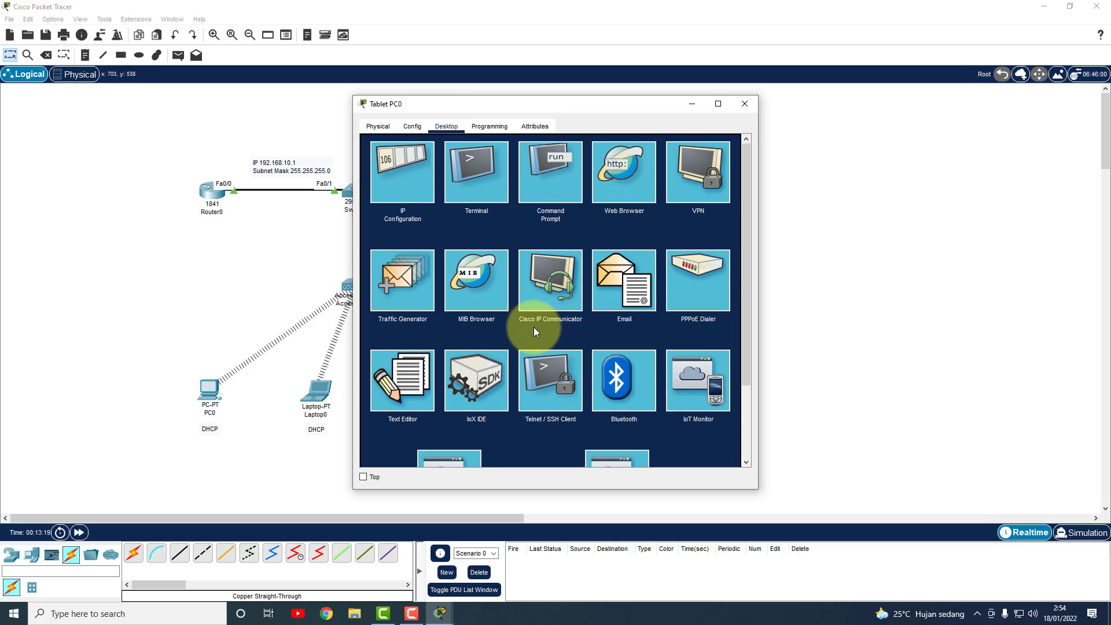
pyautogui.scroll(-3, 618, 317)
pyautogui.click(412, 127)
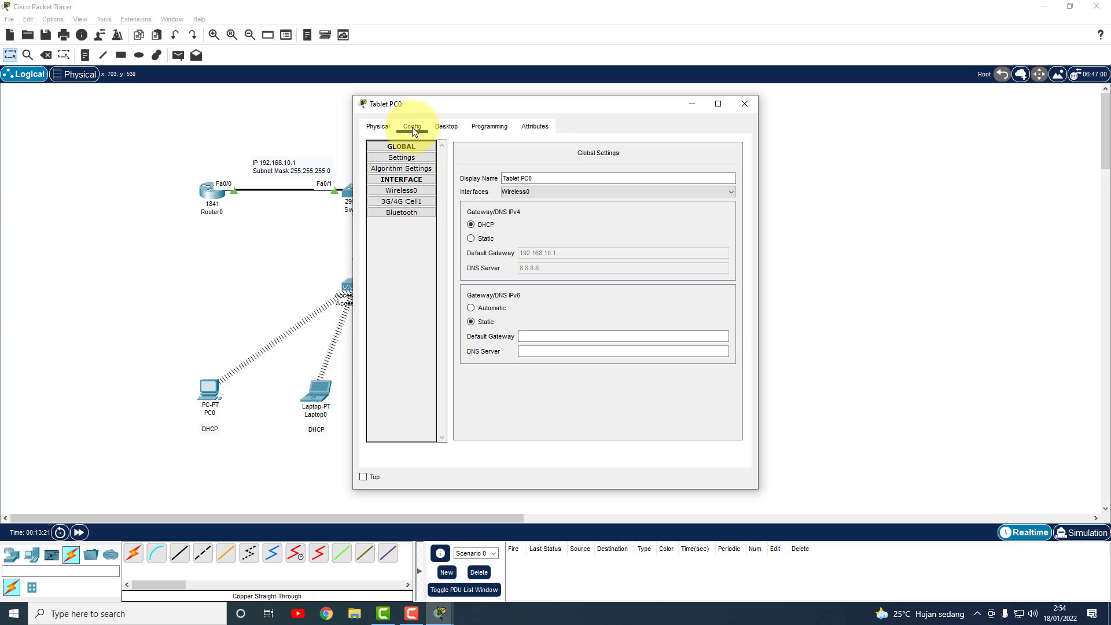
pyautogui.click(396, 191)
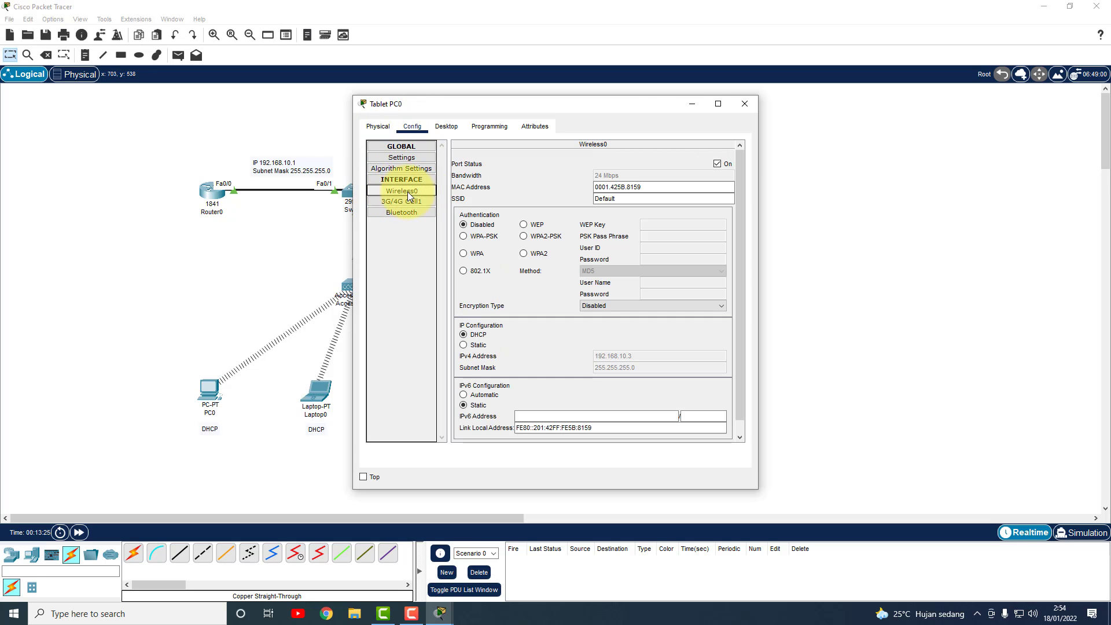
pyautogui.click(610, 202)
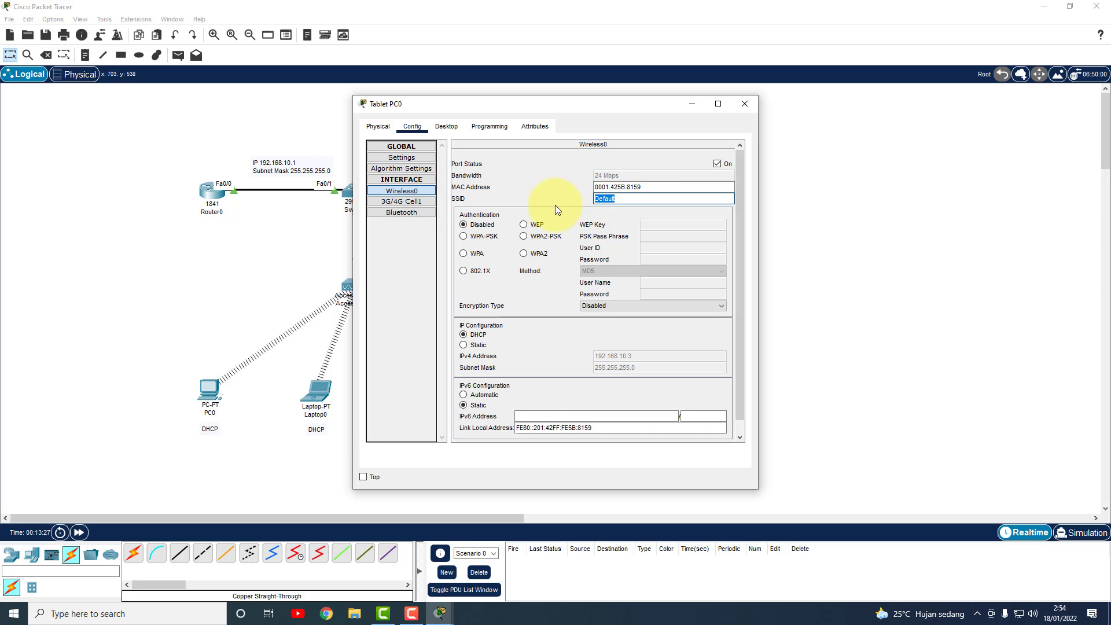
pyautogui.write('KedaiKopi2')
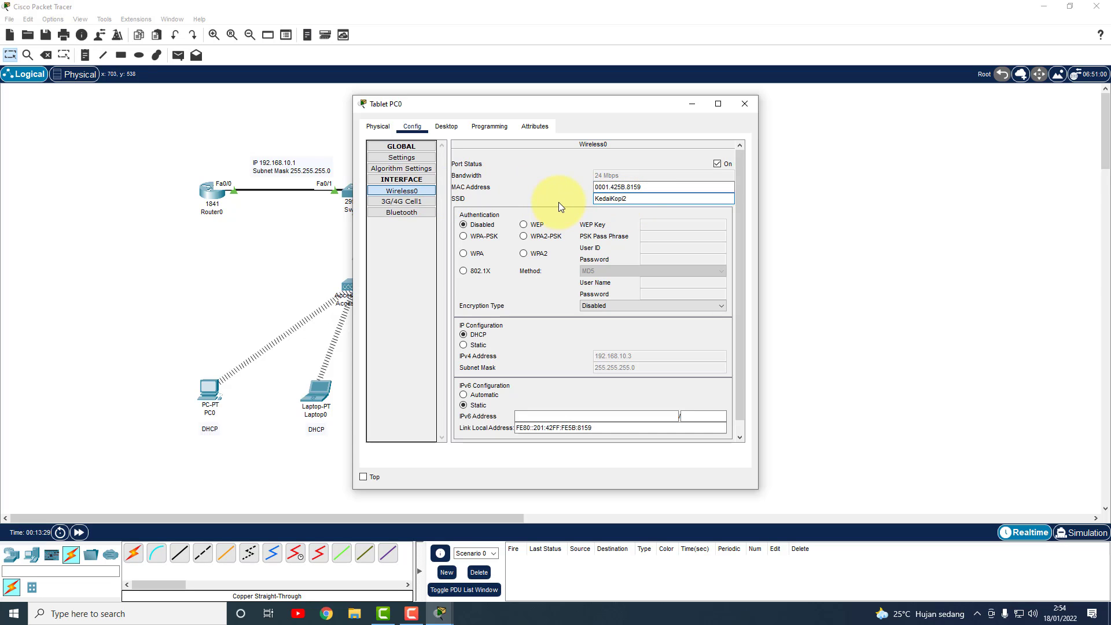
# Switch the tablet to WPA-PSK with the pass phrase and close its window.
pyautogui.click(464, 237)
pyautogui.click(690, 237)
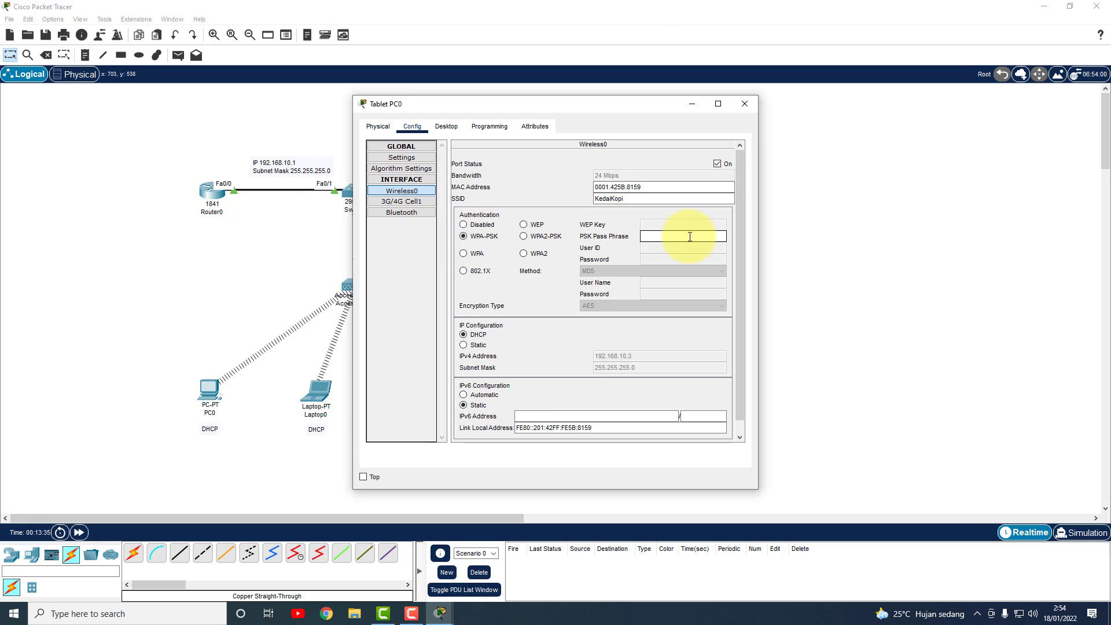
pyautogui.write('KedaiKopi2')
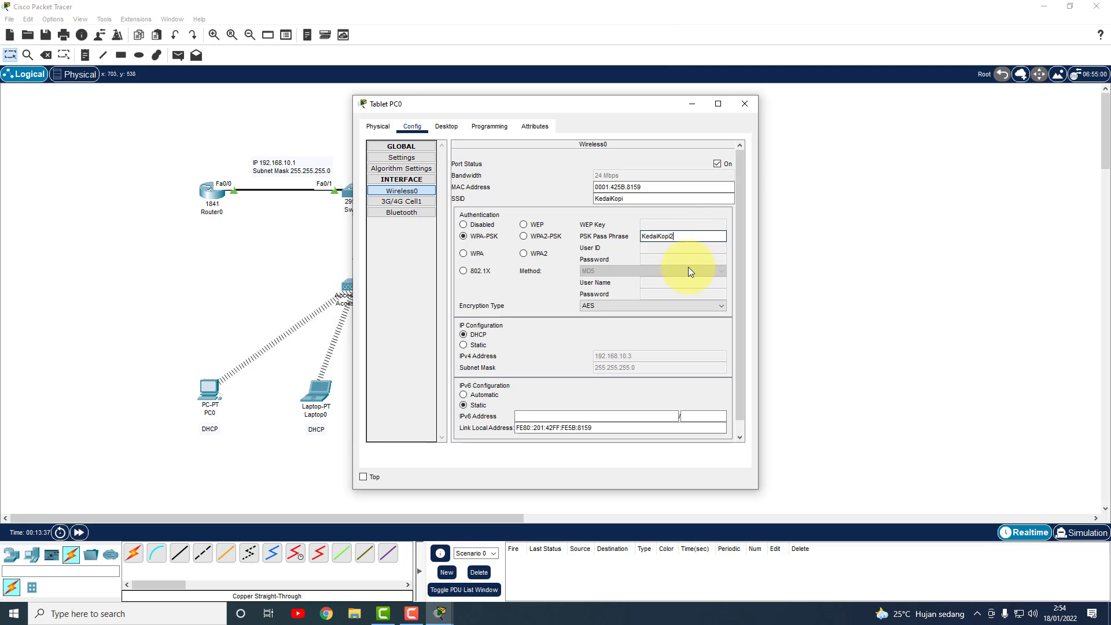
pyautogui.click(744, 103)
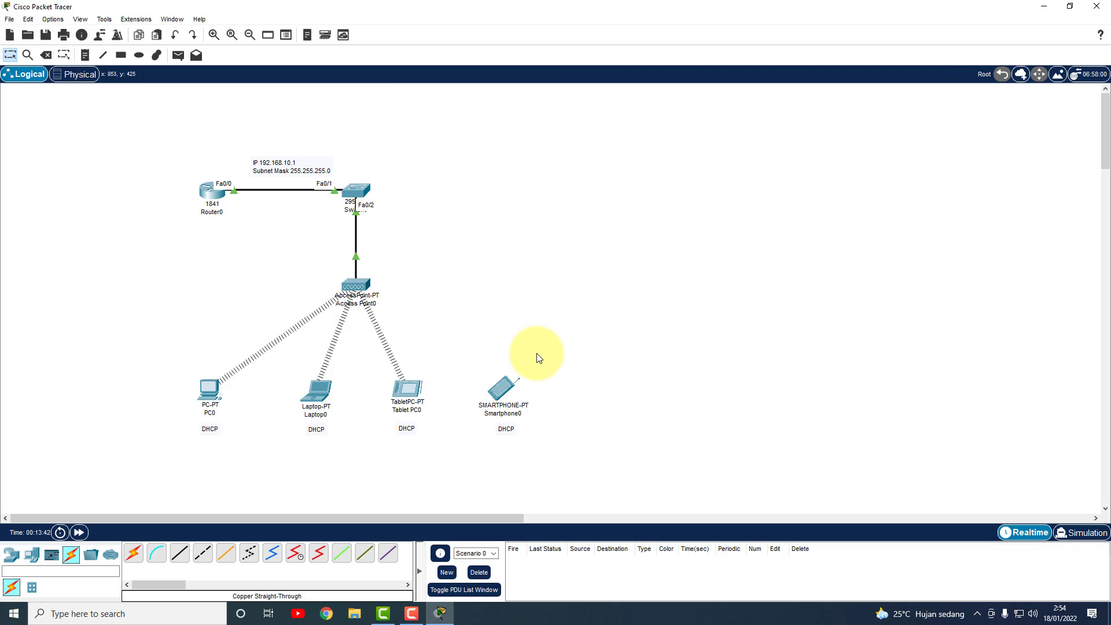
# Connect Smartphone0's Wireless0 to SSID KedaiKopi with WPA-PSK and the network passphrase.
pyautogui.click(501, 390)
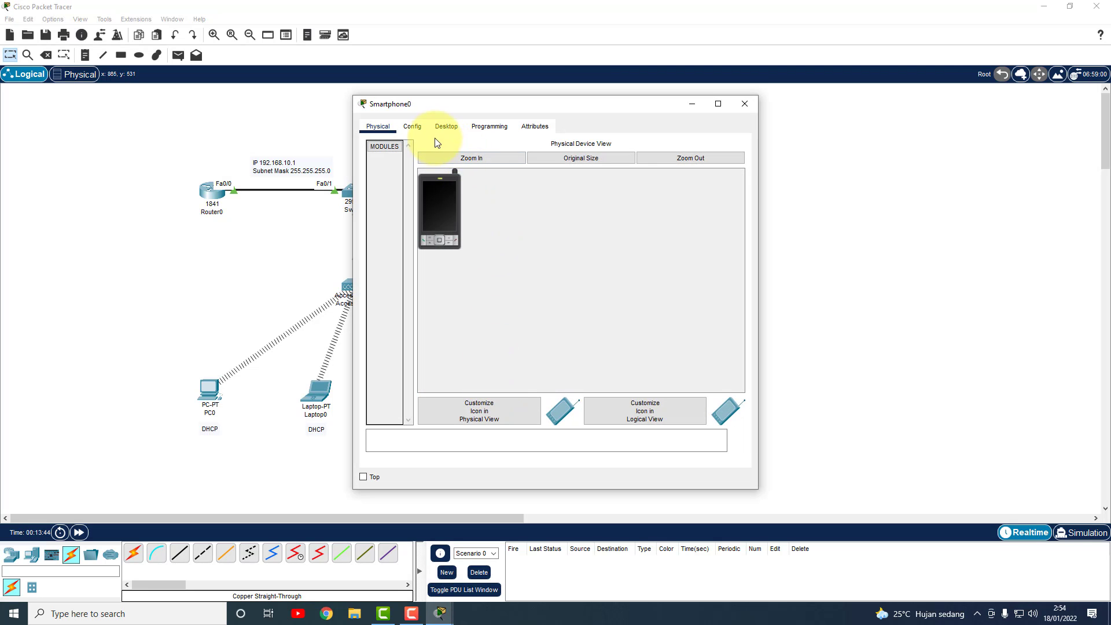
pyautogui.click(414, 127)
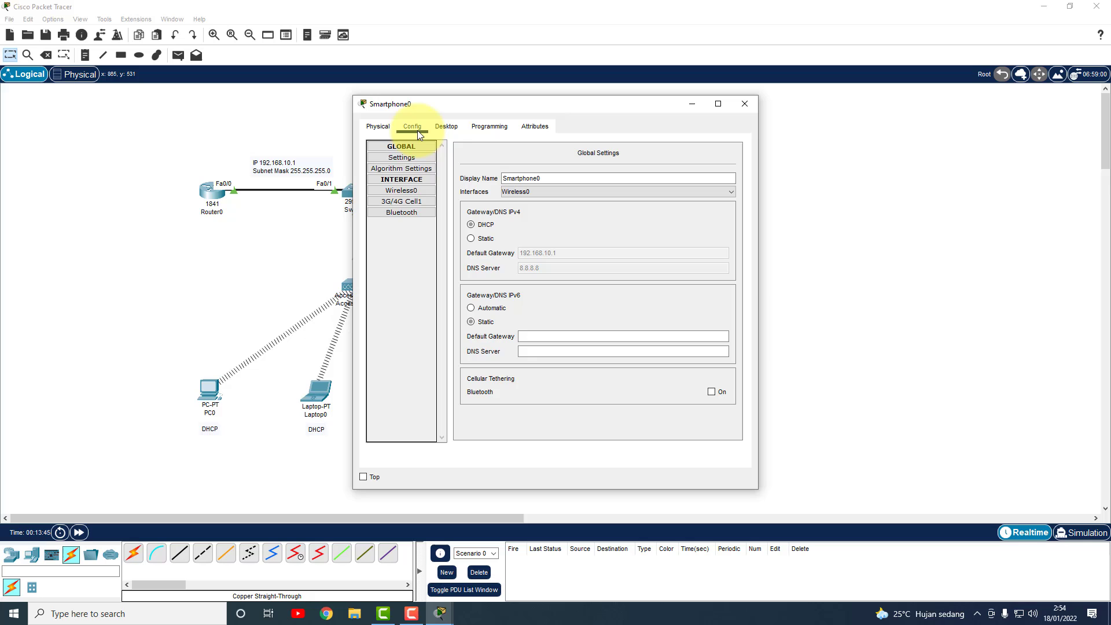
pyautogui.click(410, 190)
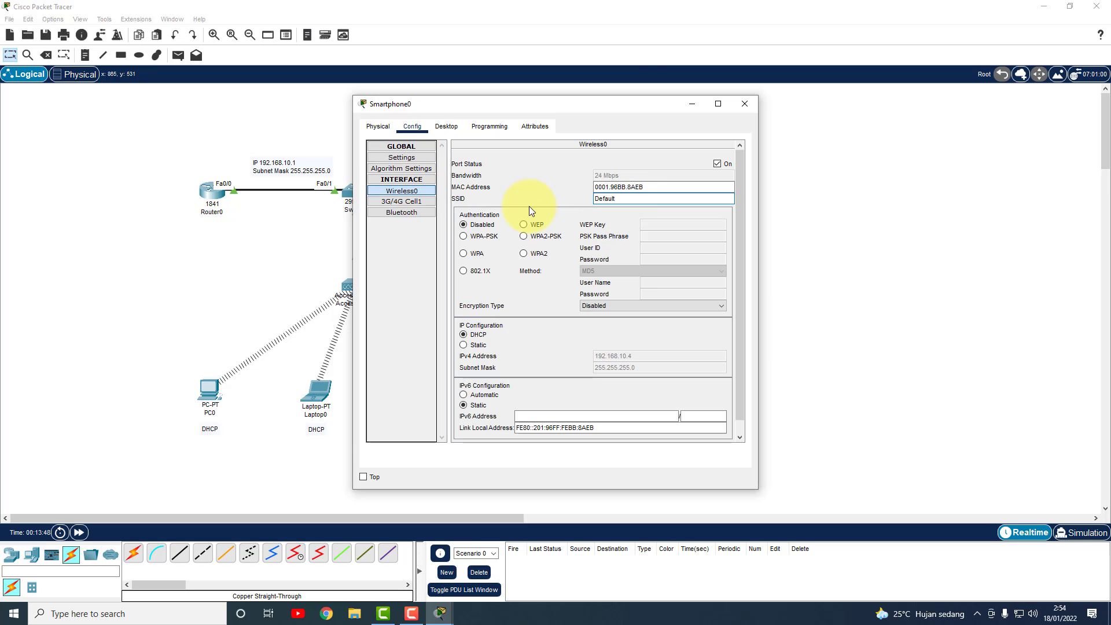
pyautogui.doubleClick(605, 199)
pyautogui.write('KedaiKopi2')
pyautogui.click(486, 238)
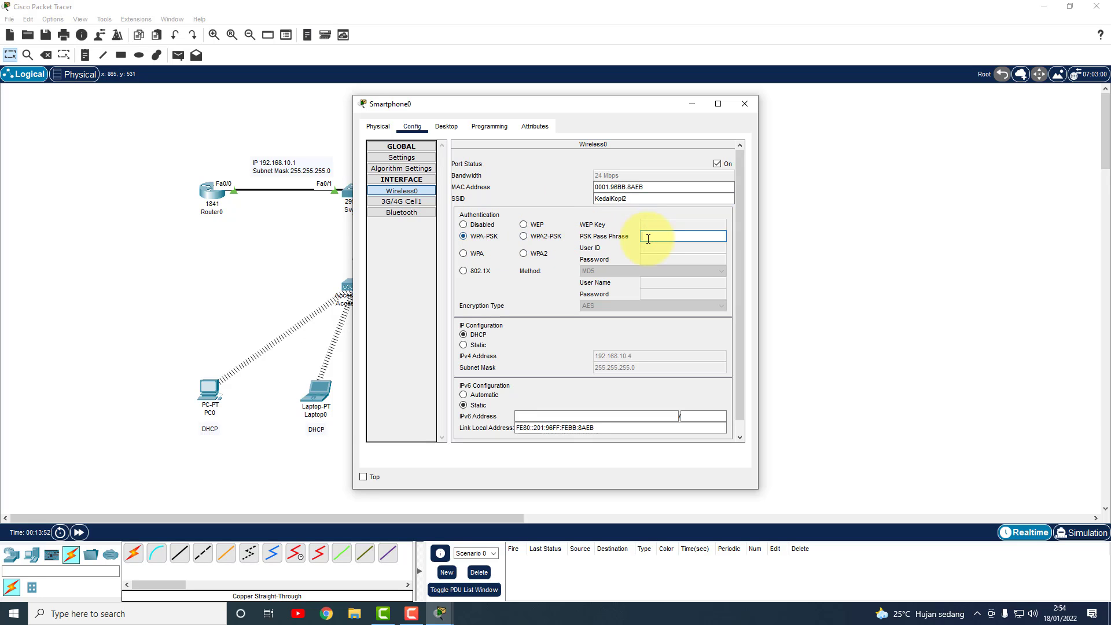
pyautogui.click(654, 238)
pyautogui.write('KedaiKopi2')
pyautogui.click(633, 199)
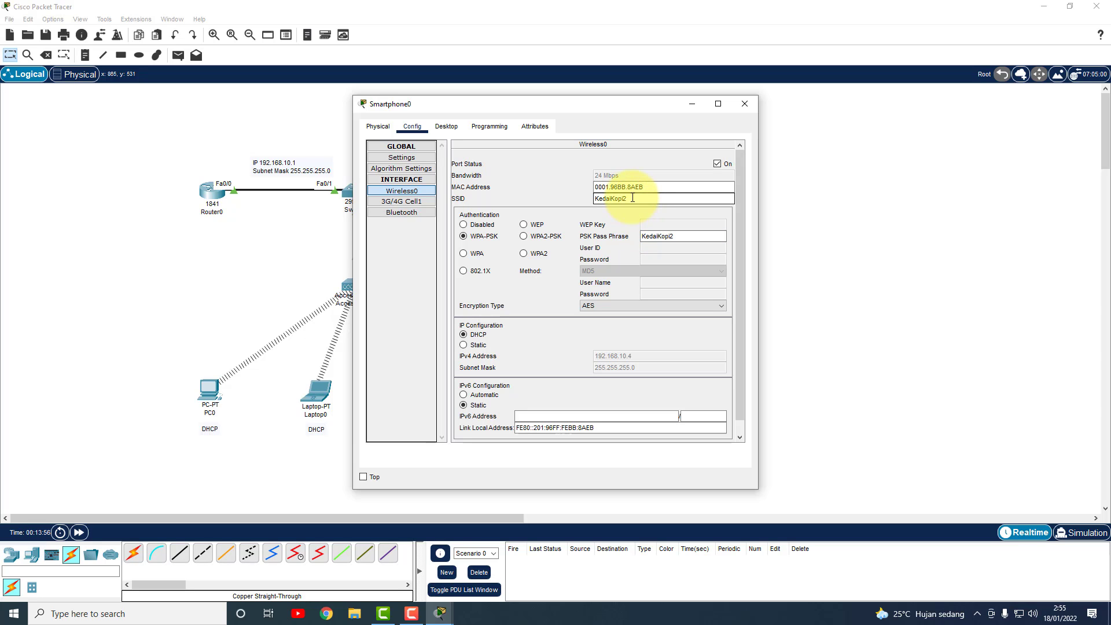
pyautogui.press('BackSpace')
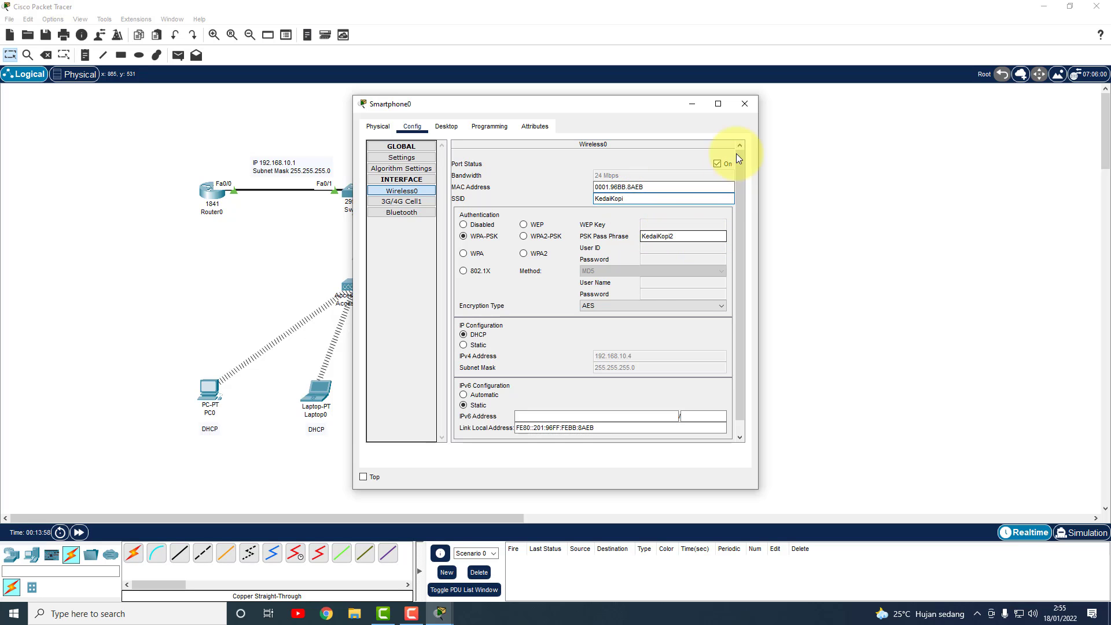
pyautogui.click(745, 105)
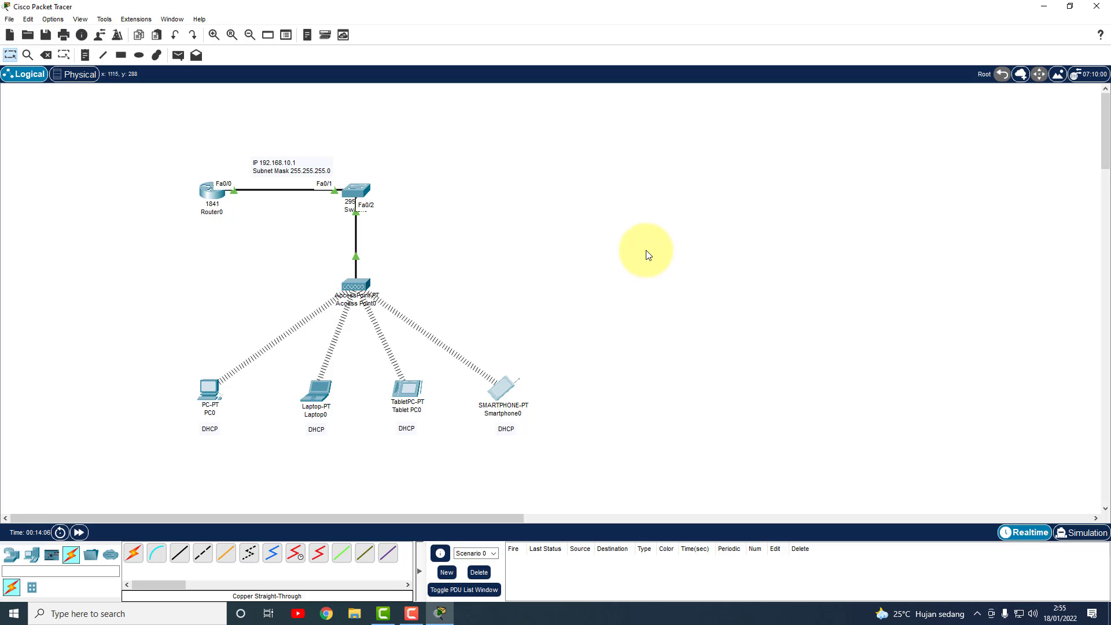
# Send simple PDU pings from Smartphone0 and Tablet PC0 to Router0, then delete them.
pyautogui.click(180, 55)
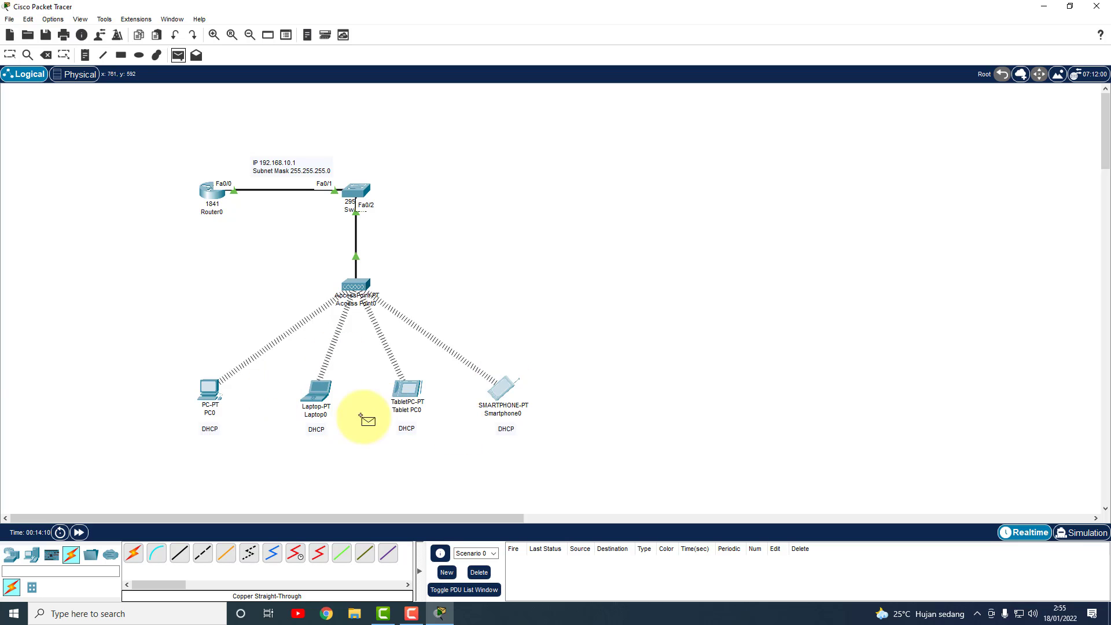
pyautogui.click(504, 393)
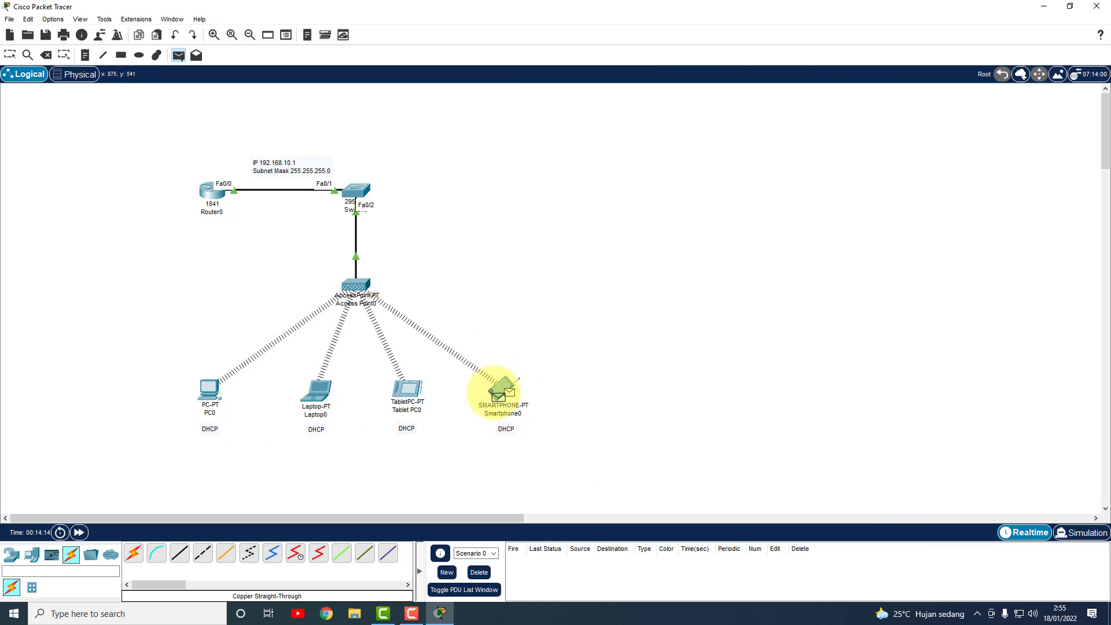
pyautogui.click(213, 196)
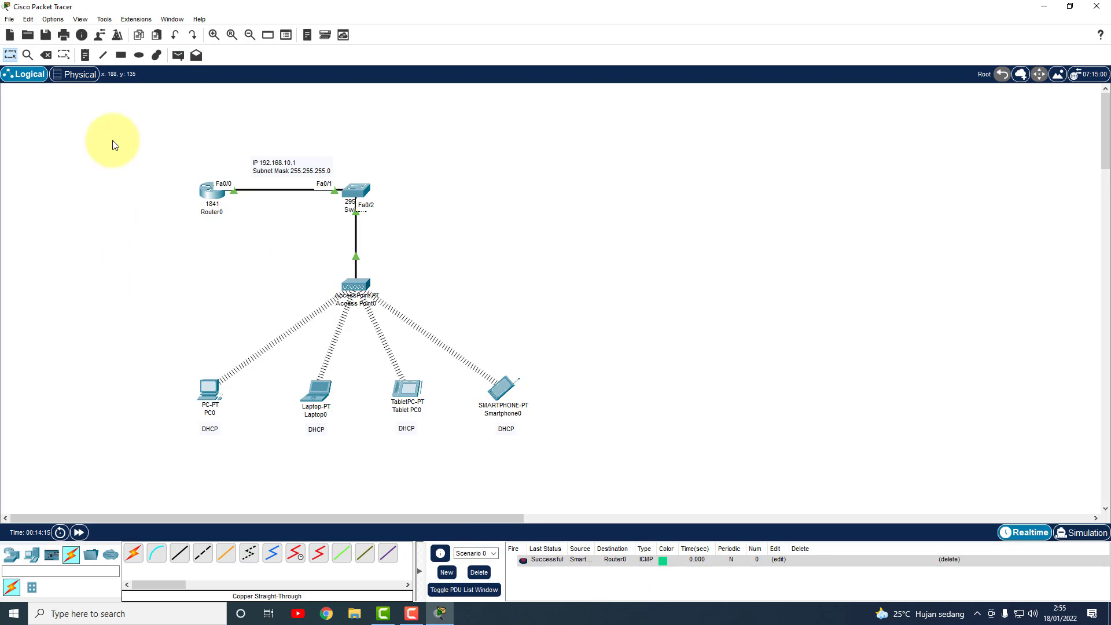
pyautogui.click(179, 55)
pyautogui.click(407, 389)
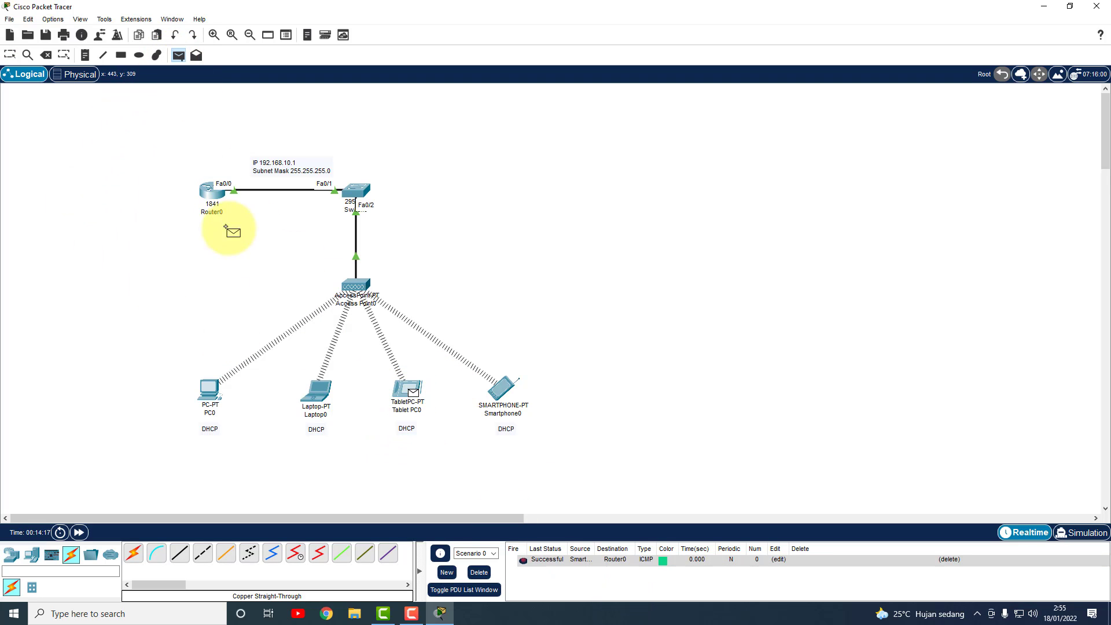
pyautogui.click(216, 195)
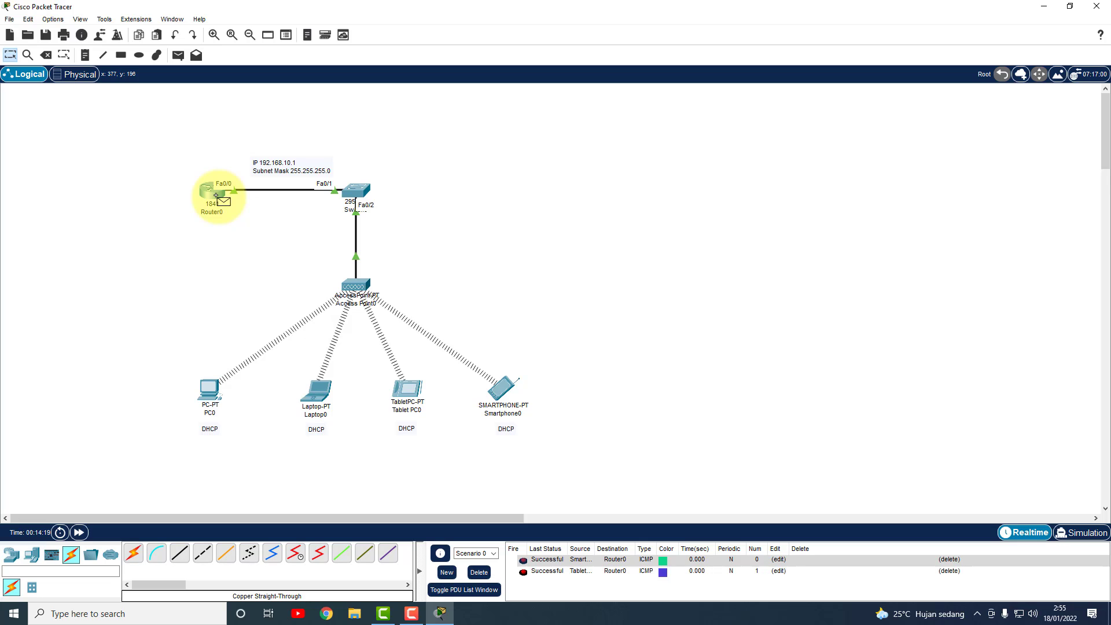
pyautogui.click(478, 573)
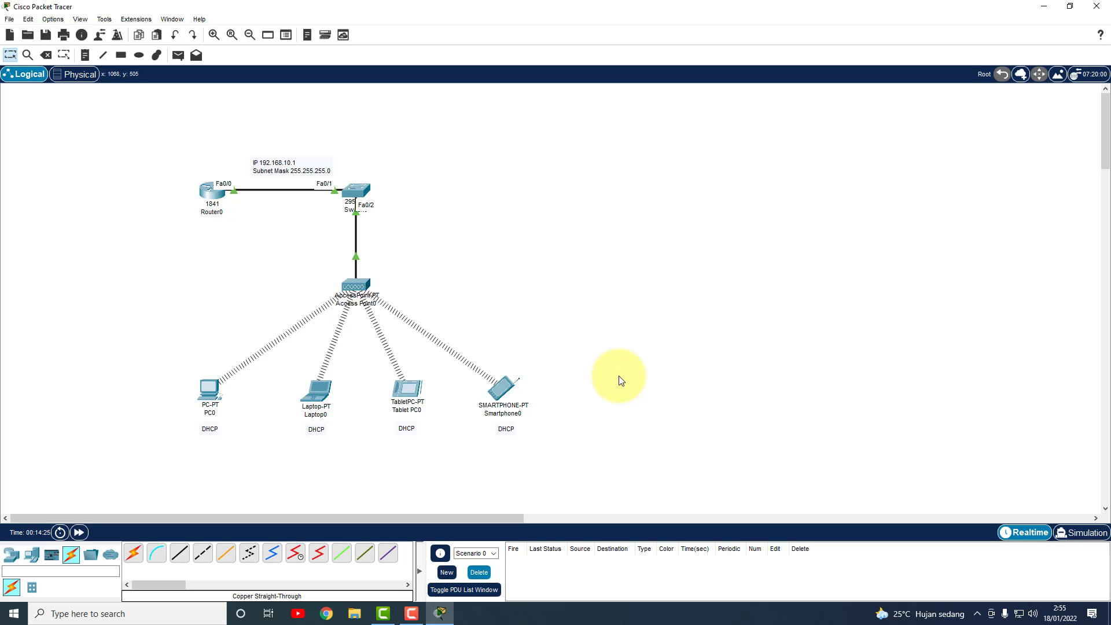
pyautogui.click(209, 389)
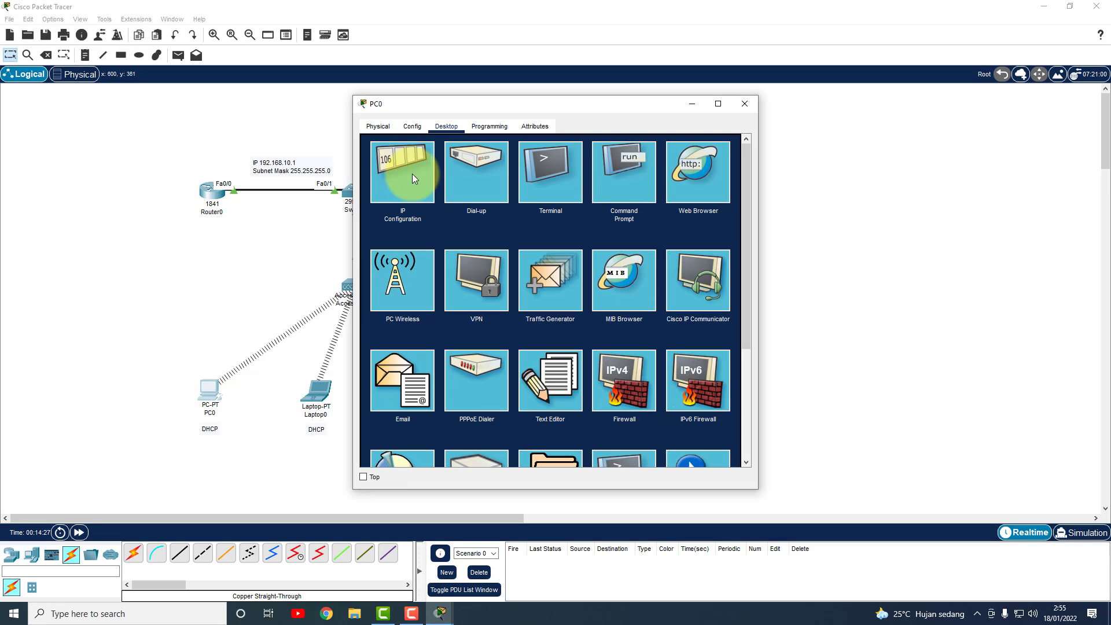
pyautogui.click(744, 105)
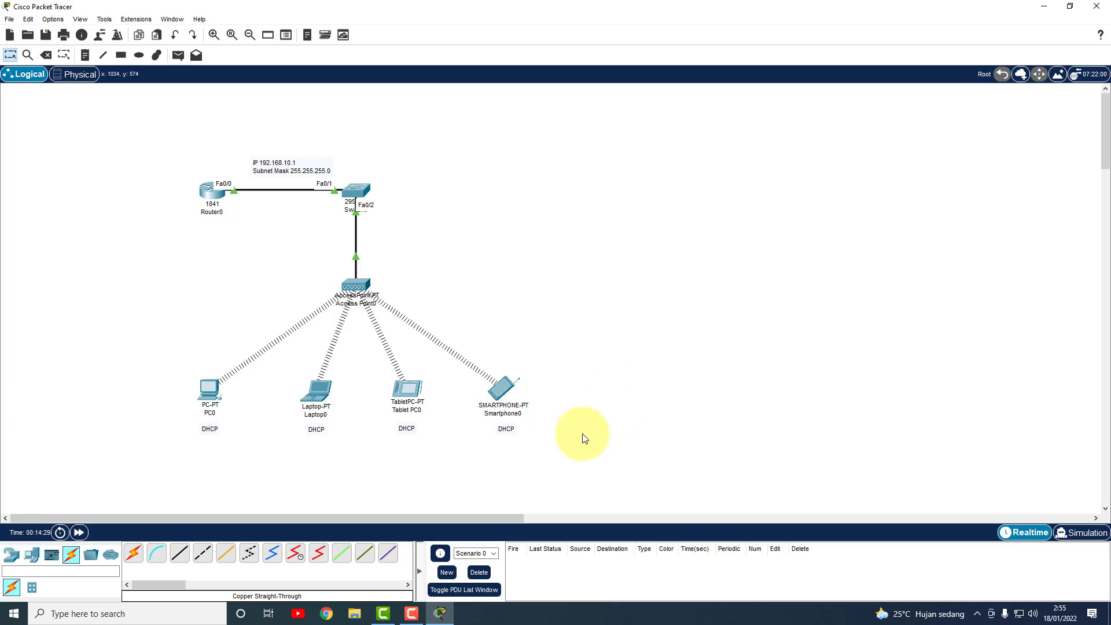
pyautogui.click(502, 394)
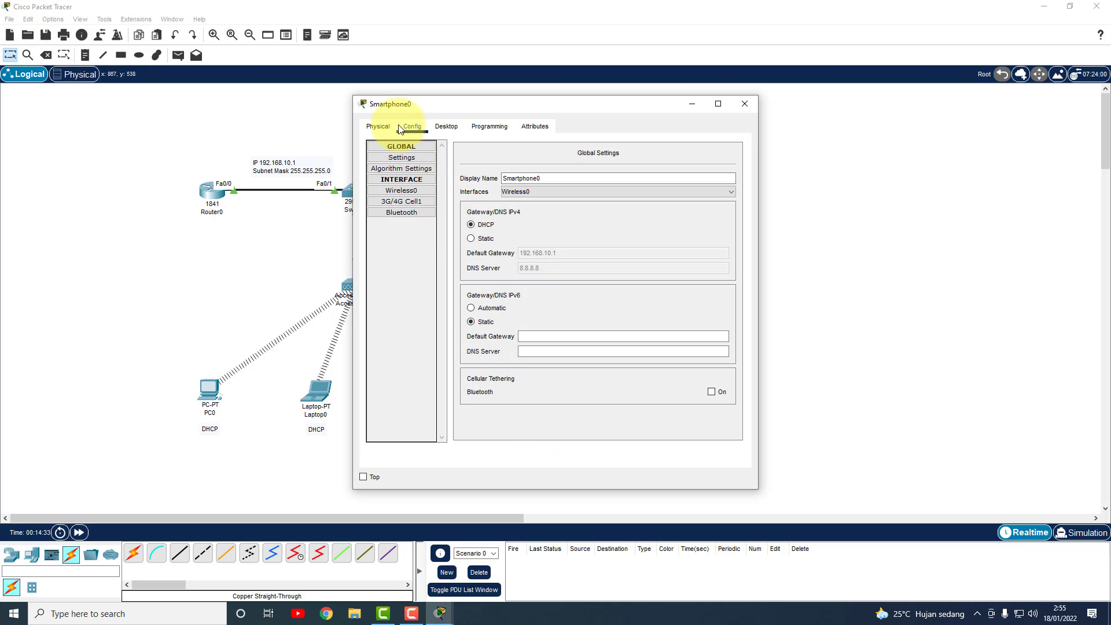
pyautogui.click(385, 128)
pyautogui.click(412, 128)
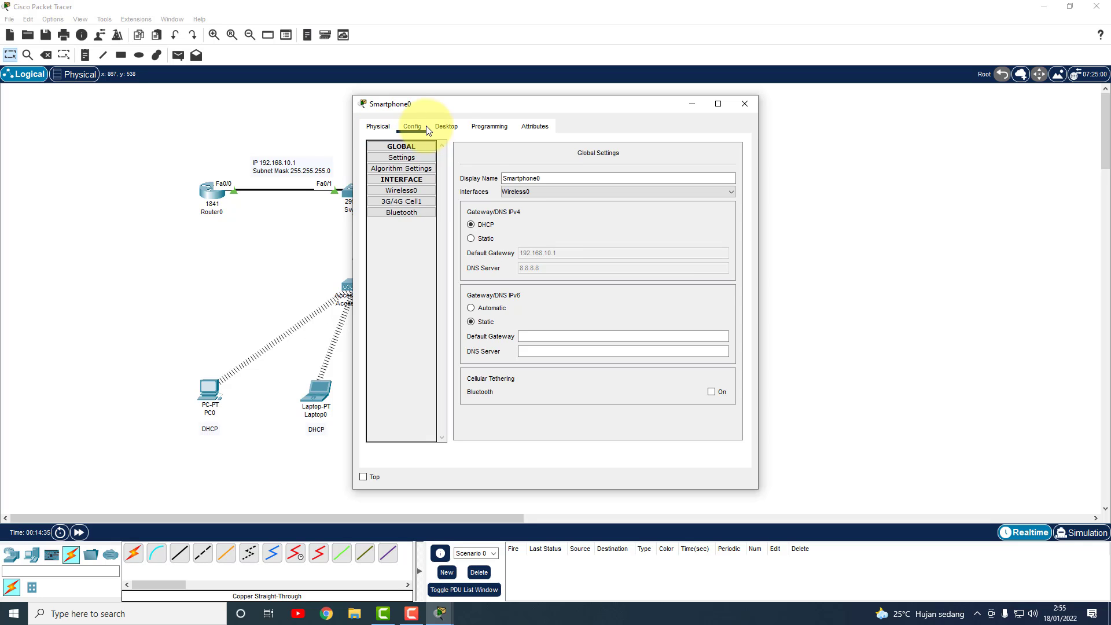
pyautogui.click(446, 127)
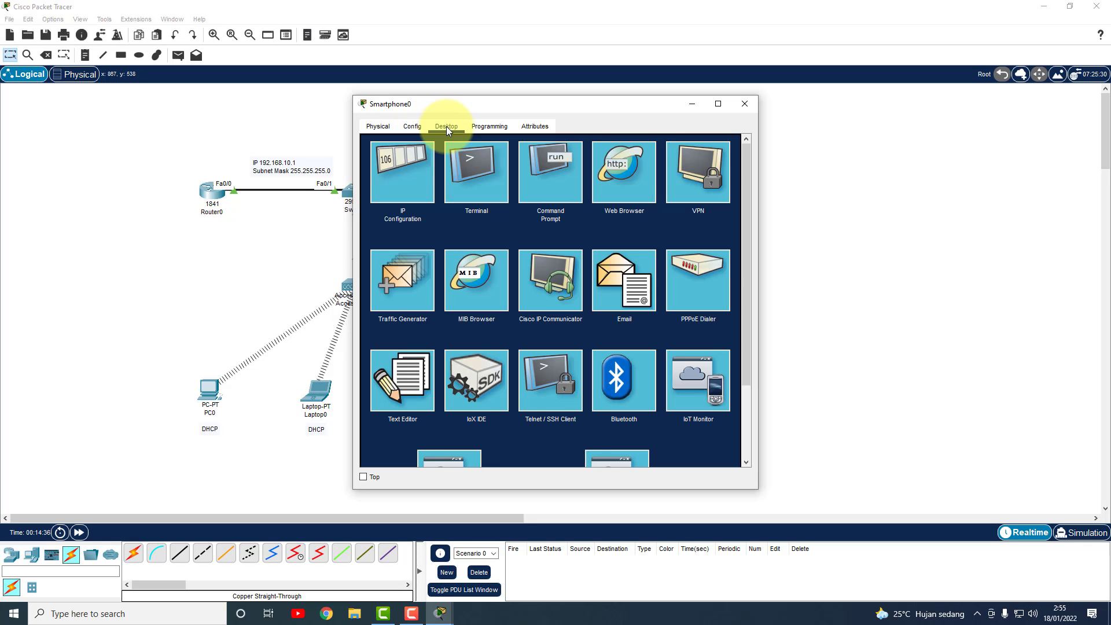
pyautogui.click(399, 158)
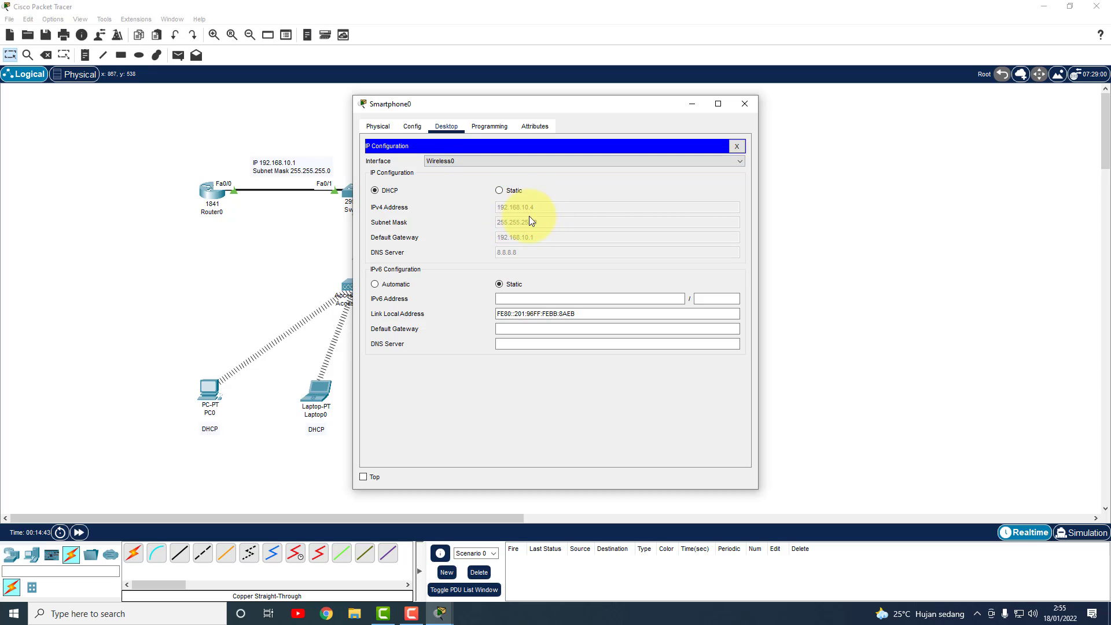
pyautogui.click(745, 104)
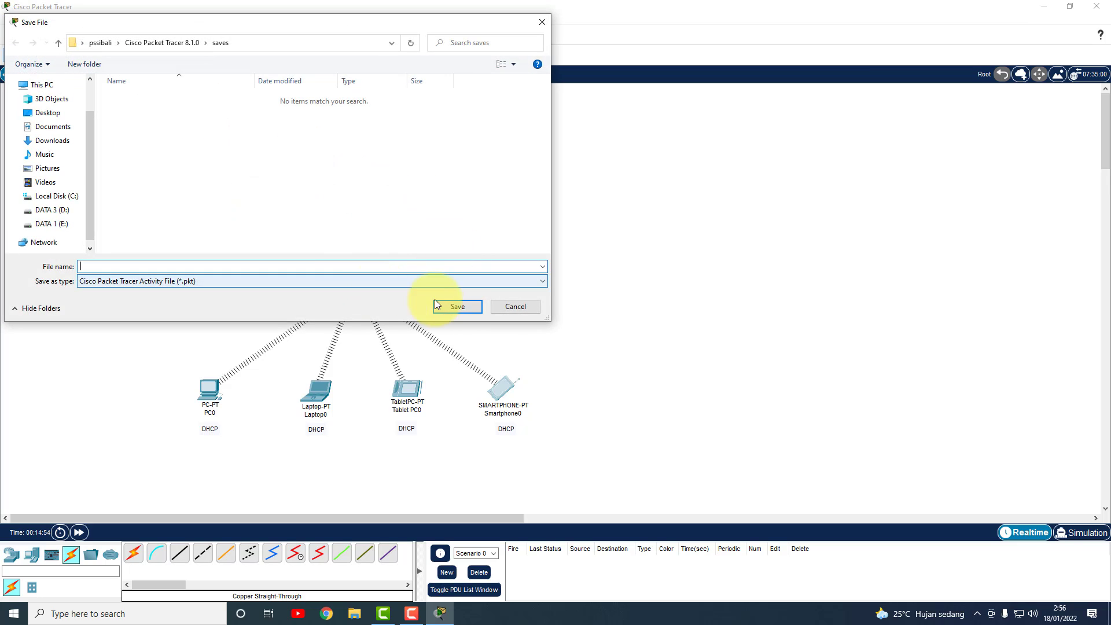
# Save the topology as 'LATIHAN 6 - WIRELESS CONNECTION' in E:\TUTORIAL CISCO PACKET TRACER.
pyautogui.click(513, 307)
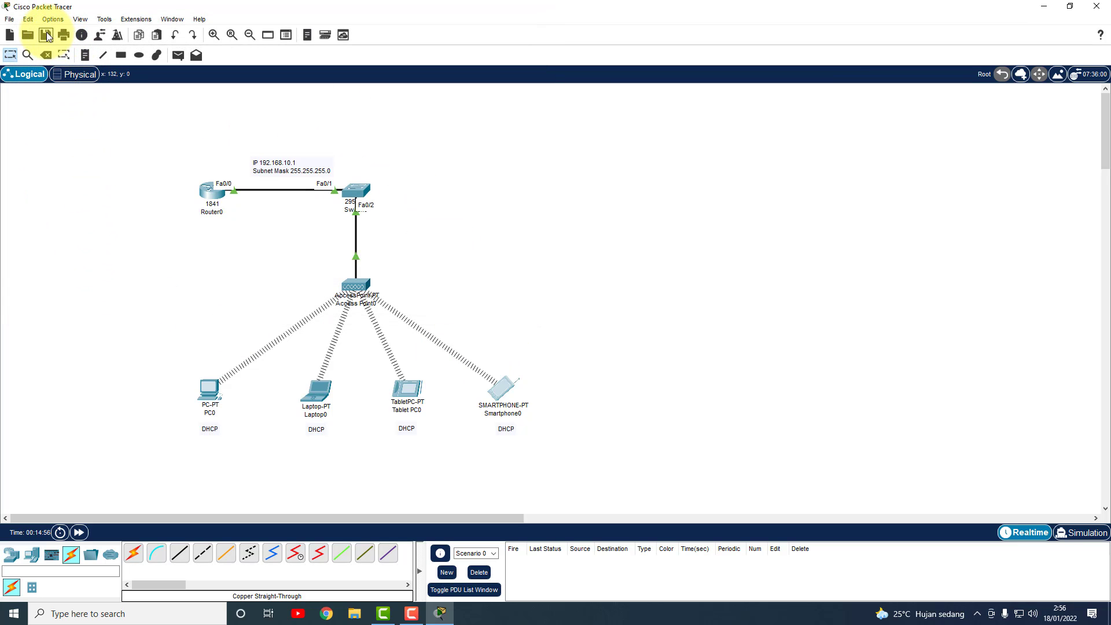
pyautogui.click(9, 19)
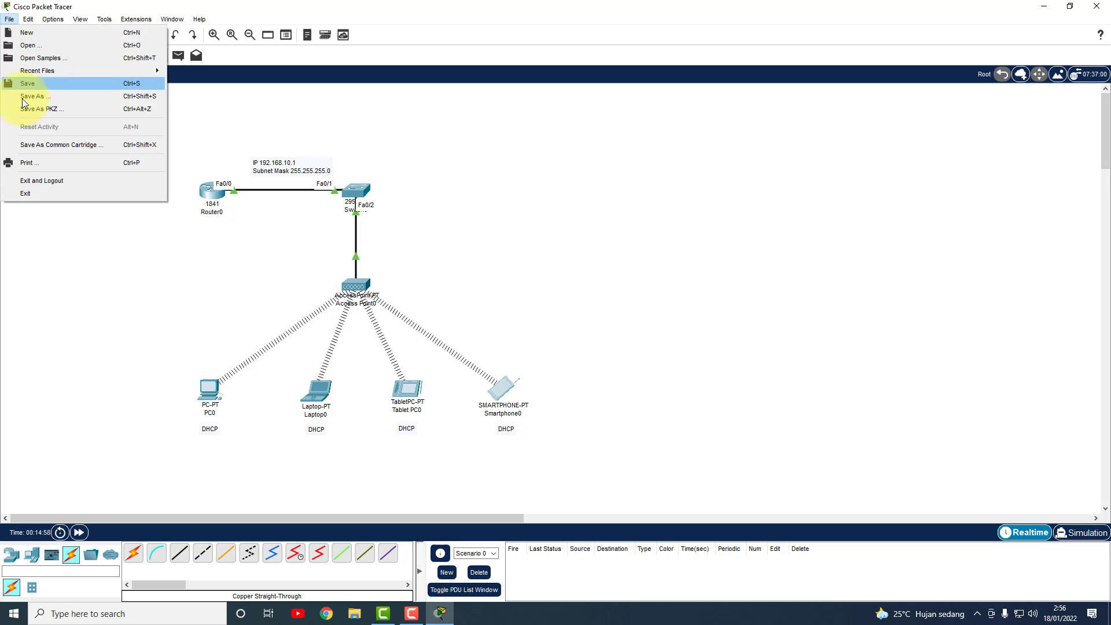
pyautogui.click(38, 97)
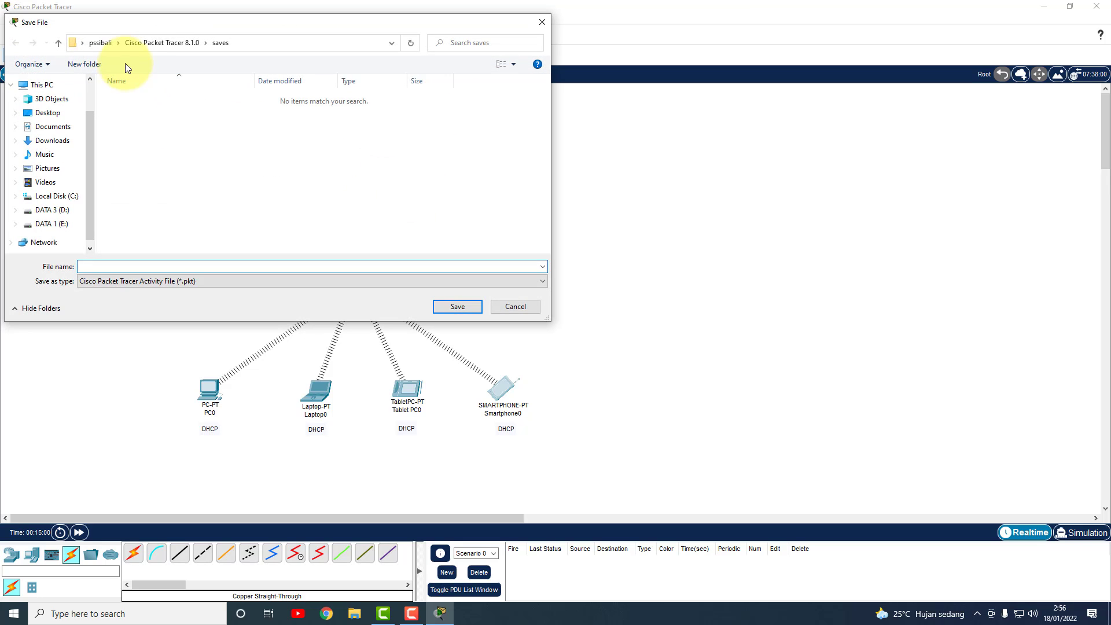
pyautogui.click(68, 226)
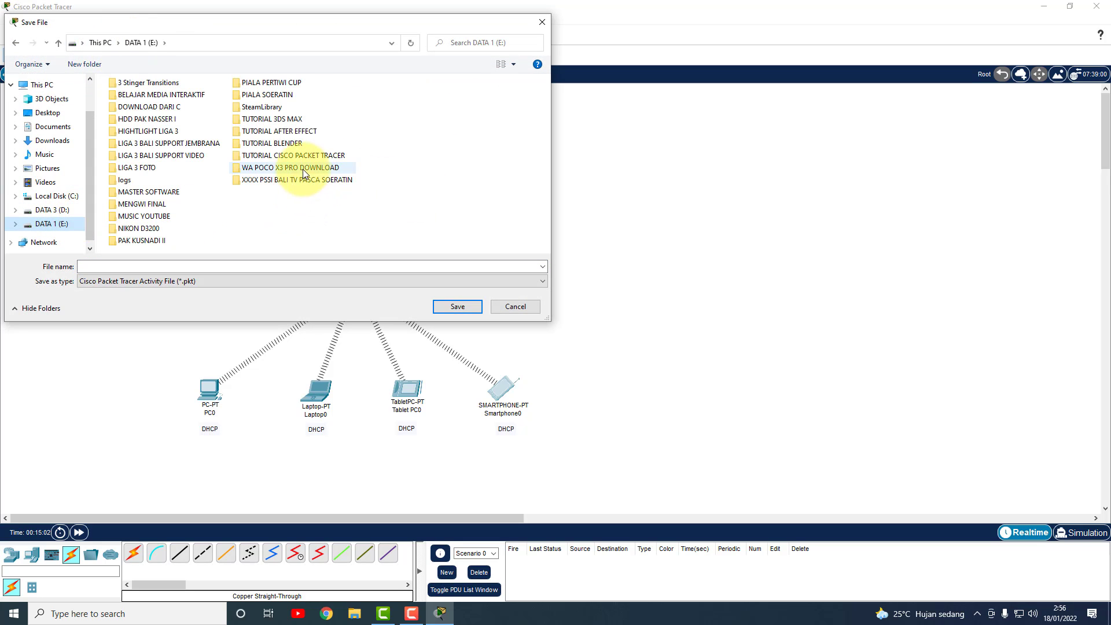
pyautogui.doubleClick(283, 158)
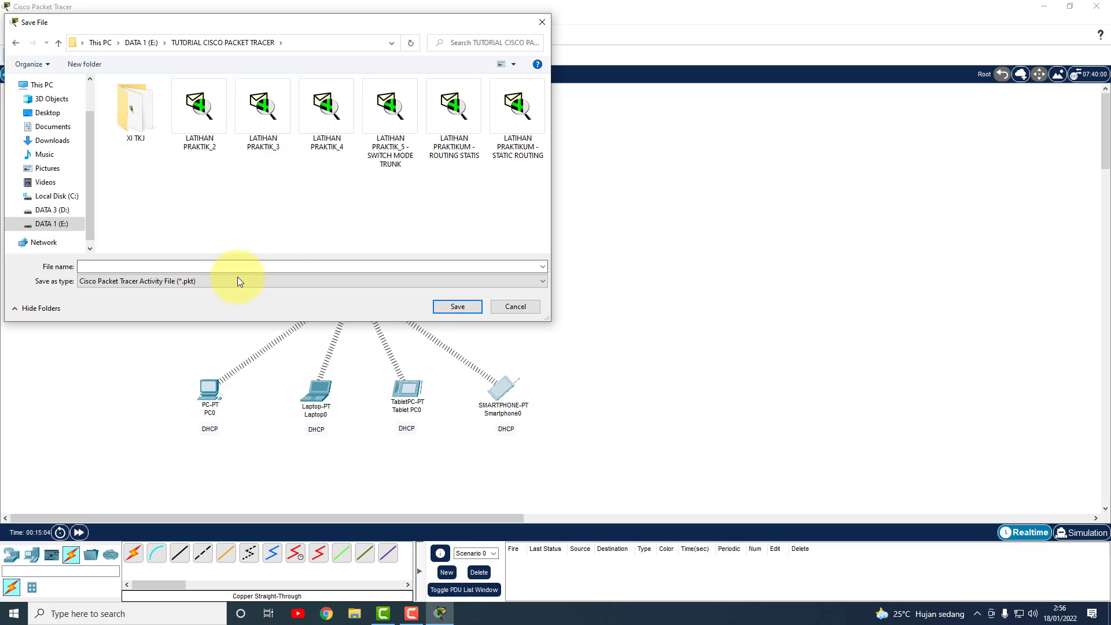
pyautogui.click(186, 266)
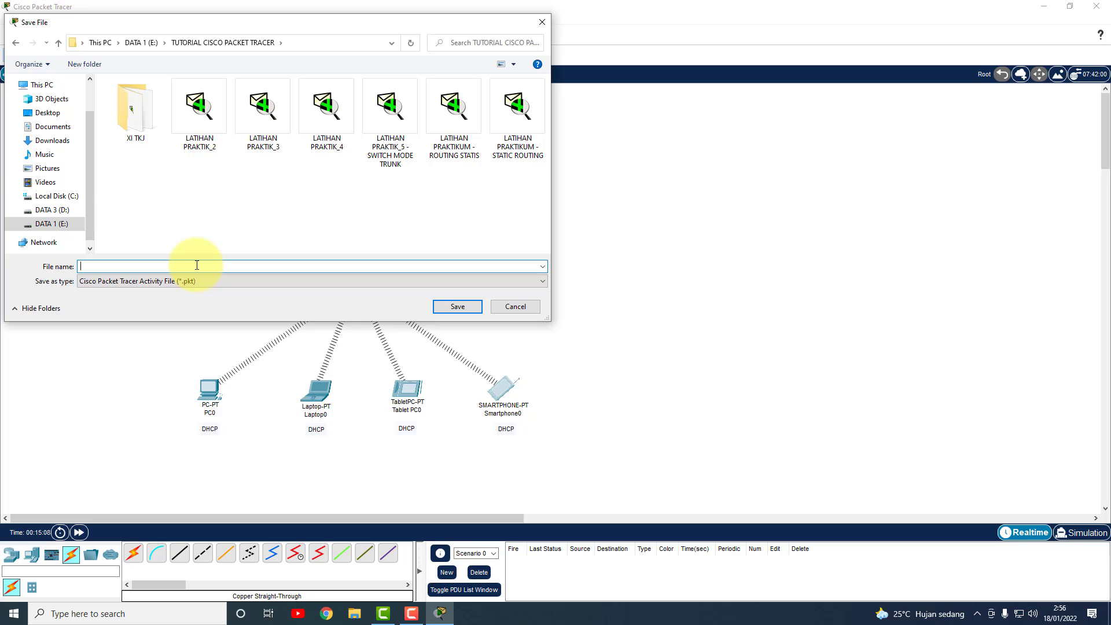
pyautogui.write('LATIHAN ')
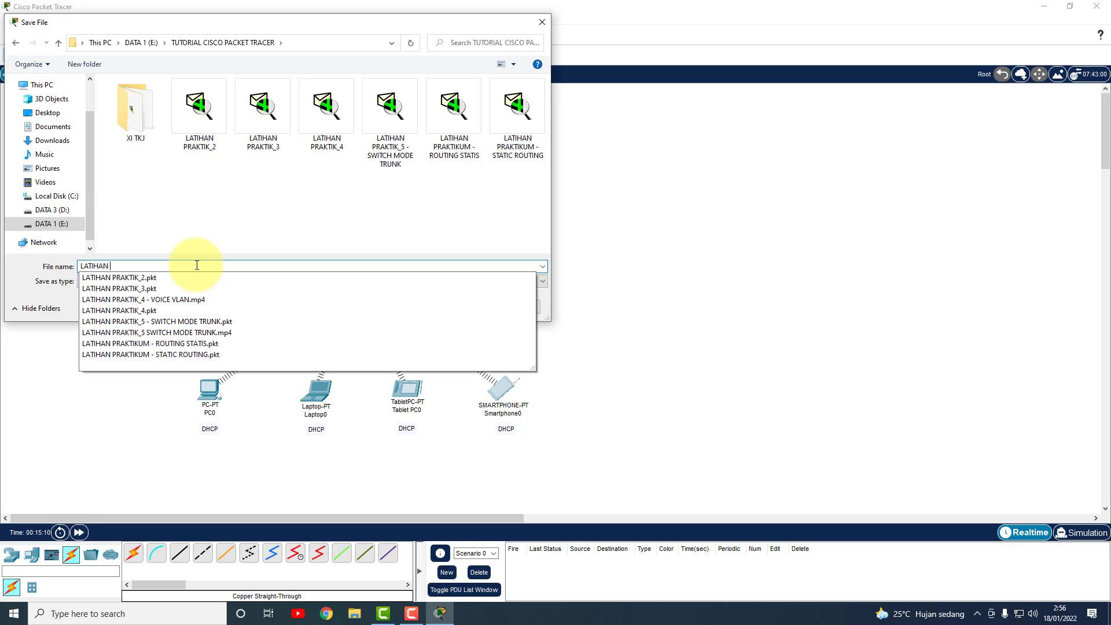
pyautogui.write('6')
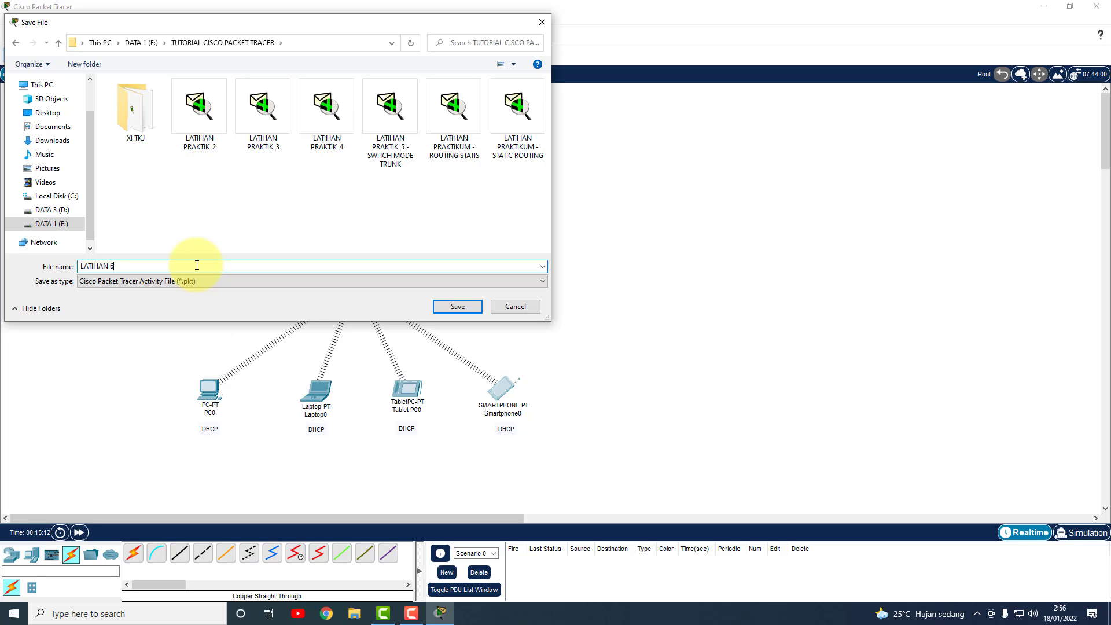
pyautogui.write(' - WIRELESS CONNECTION')
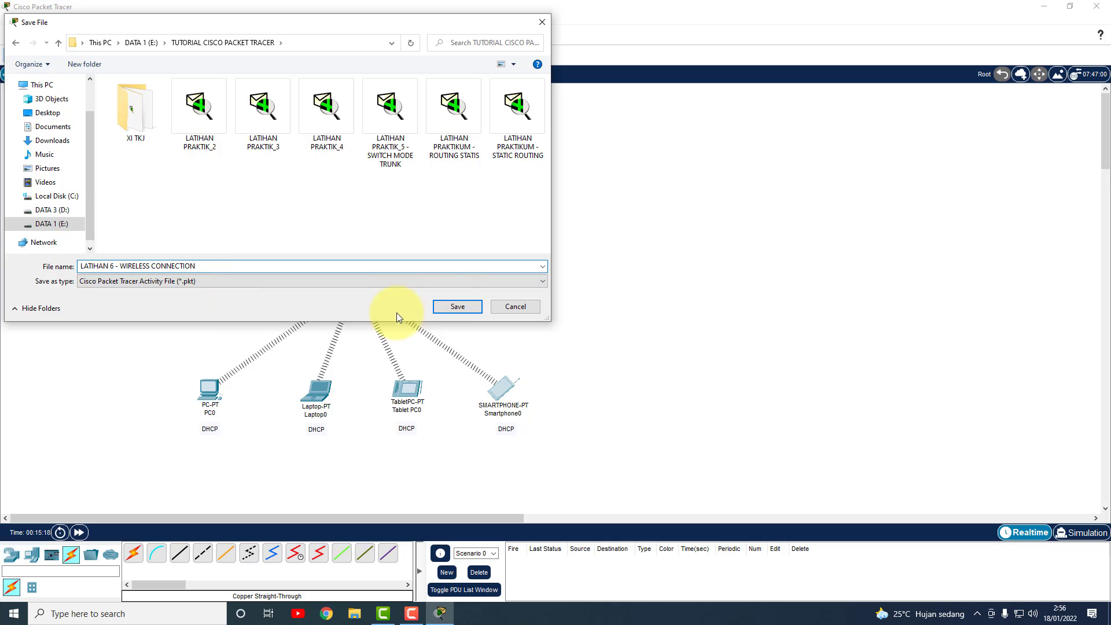
pyautogui.click(452, 306)
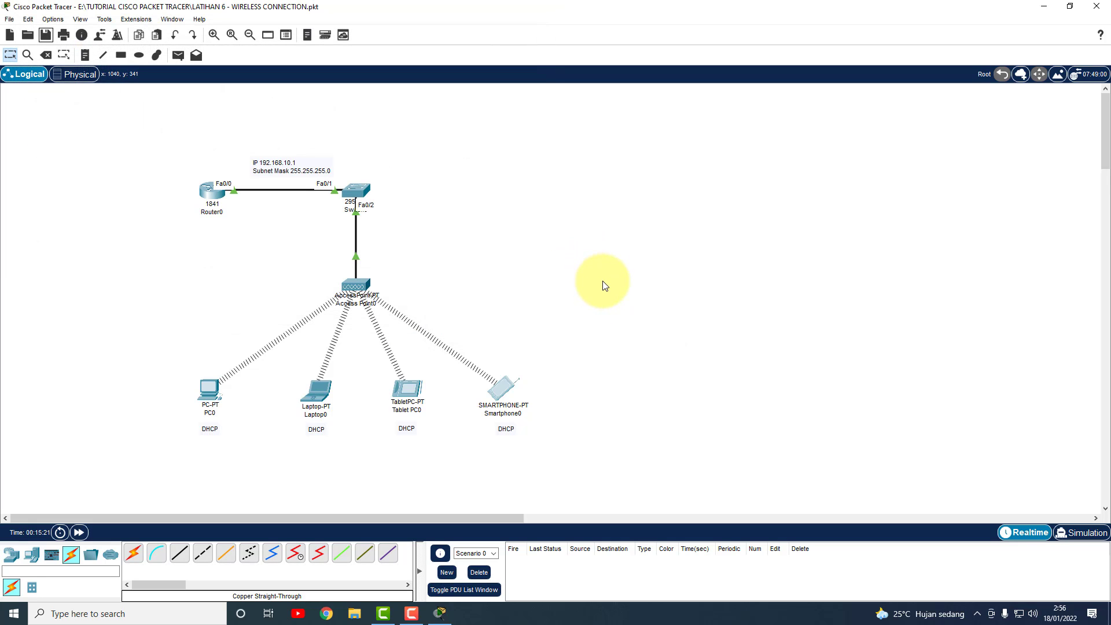
# Paste the topology screenshot into a new Paint canvas.
pyautogui.click(163, 609)
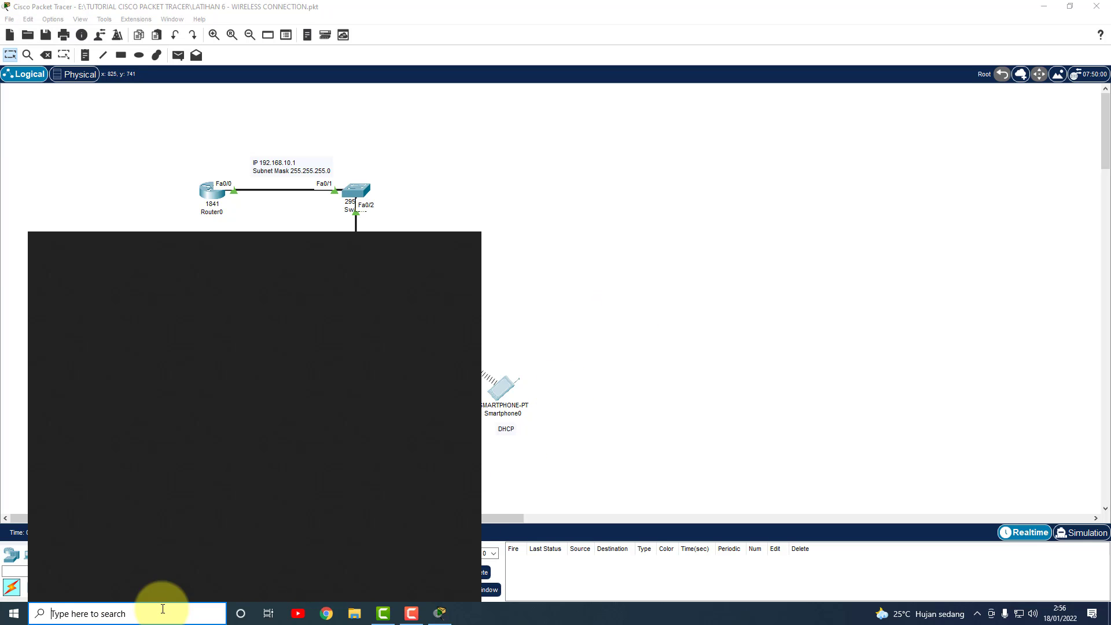
pyautogui.press('Escape')
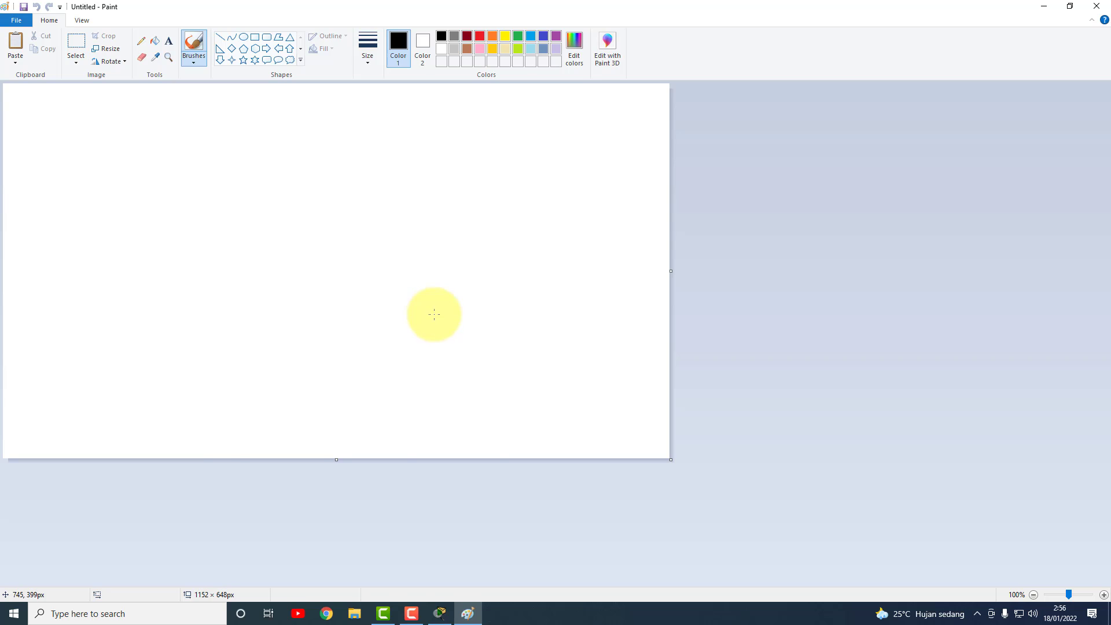
pyautogui.hotkey('ctrl', 'v')
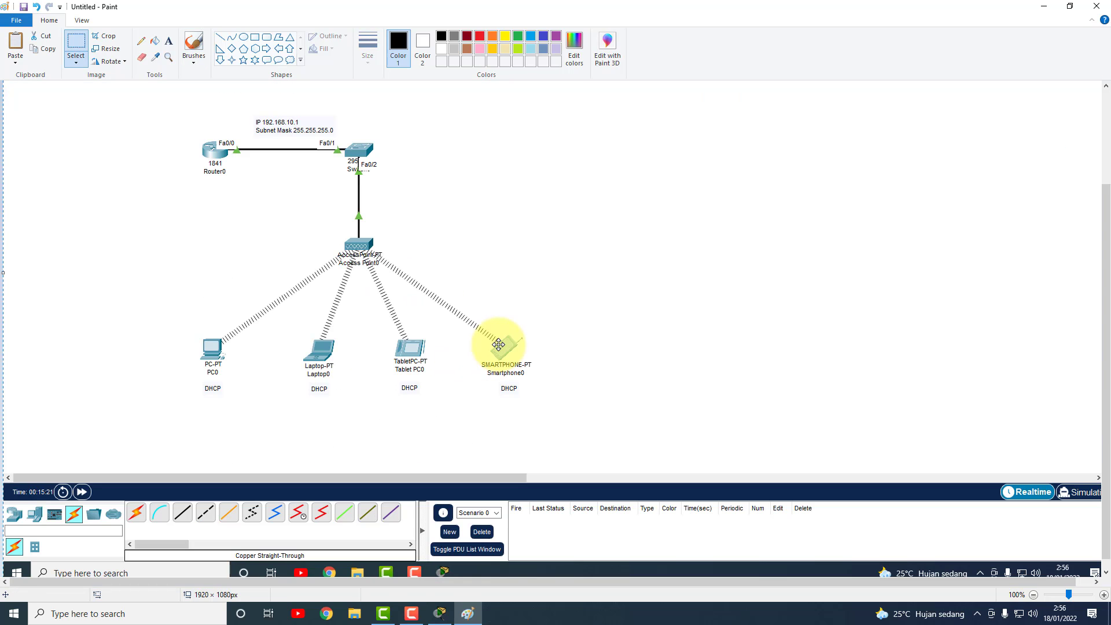
pyautogui.click(80, 42)
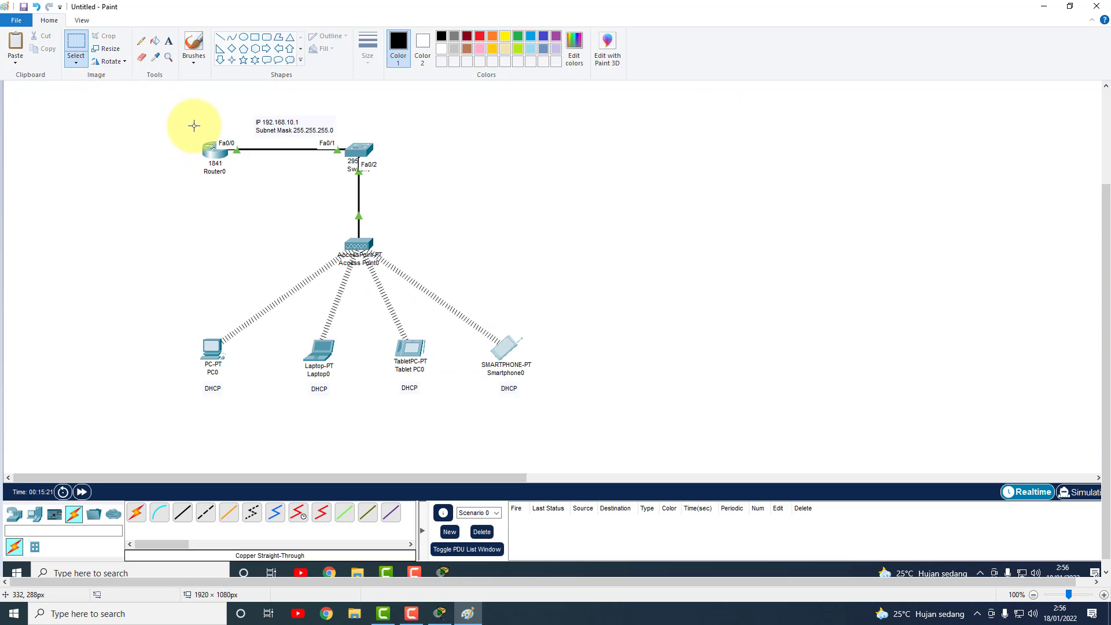
pyautogui.scroll(3, 226, 214)
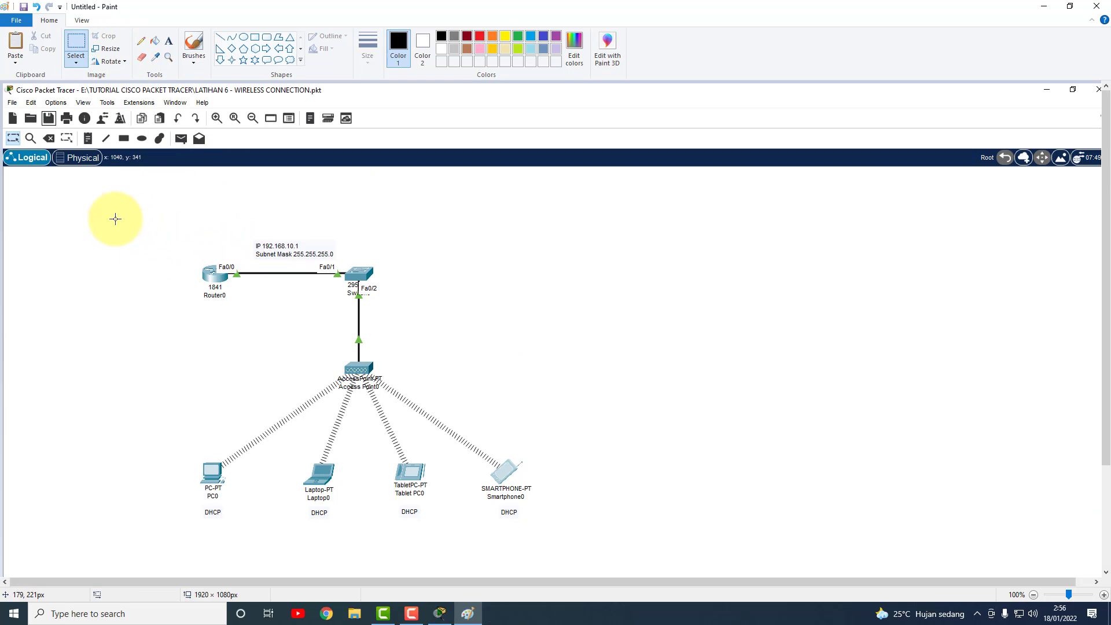
# Crop the image to just the network diagram, 894 × 537 px.
pyautogui.moveTo(107, 212); pyautogui.dragTo(626, 530)
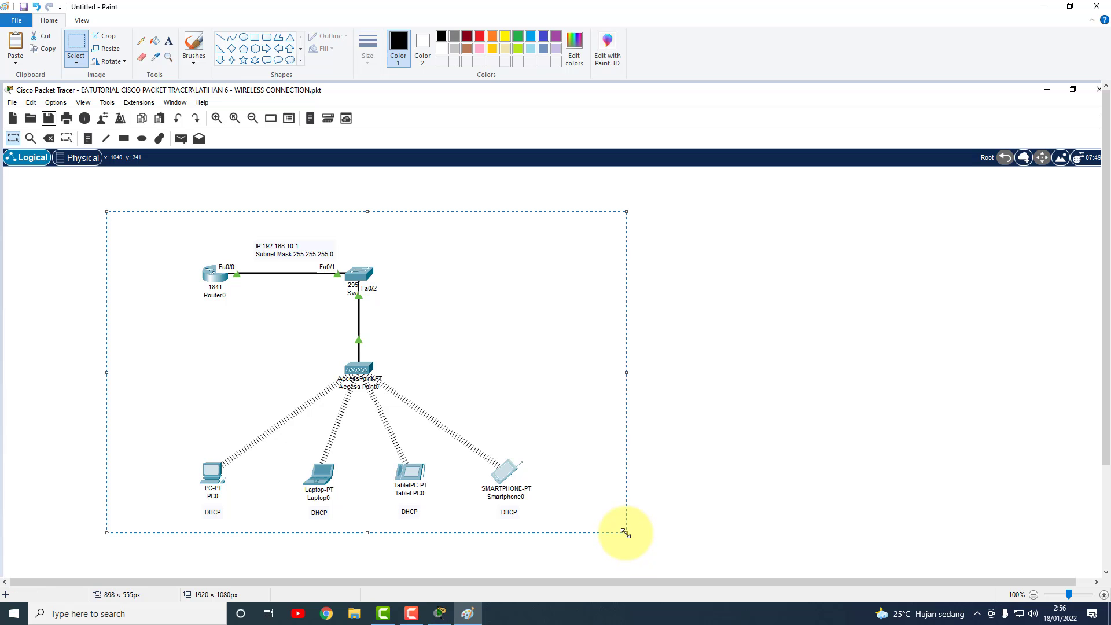
pyautogui.moveTo(368, 212); pyautogui.dragTo(370, 225)
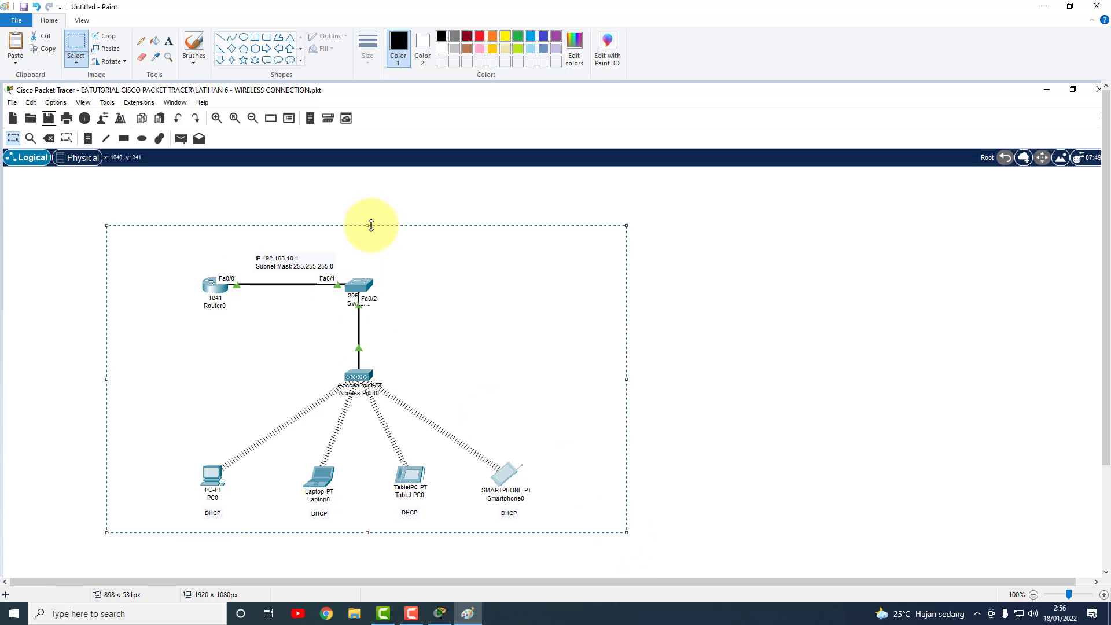
pyautogui.hotkey('ctrl', 'z')
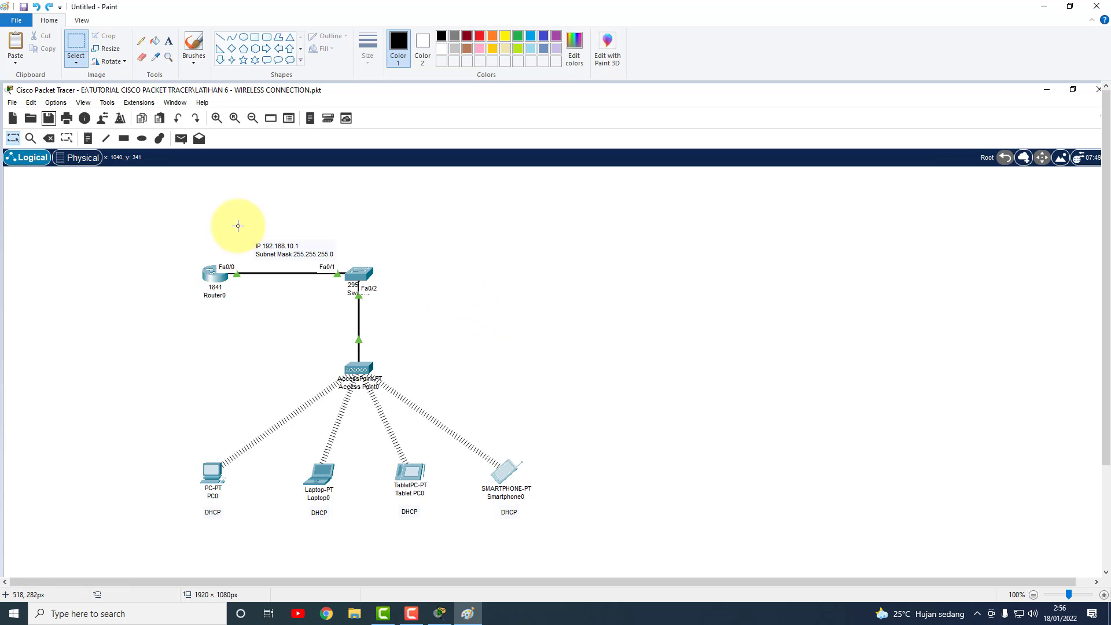
pyautogui.moveTo(128, 224); pyautogui.dragTo(644, 533)
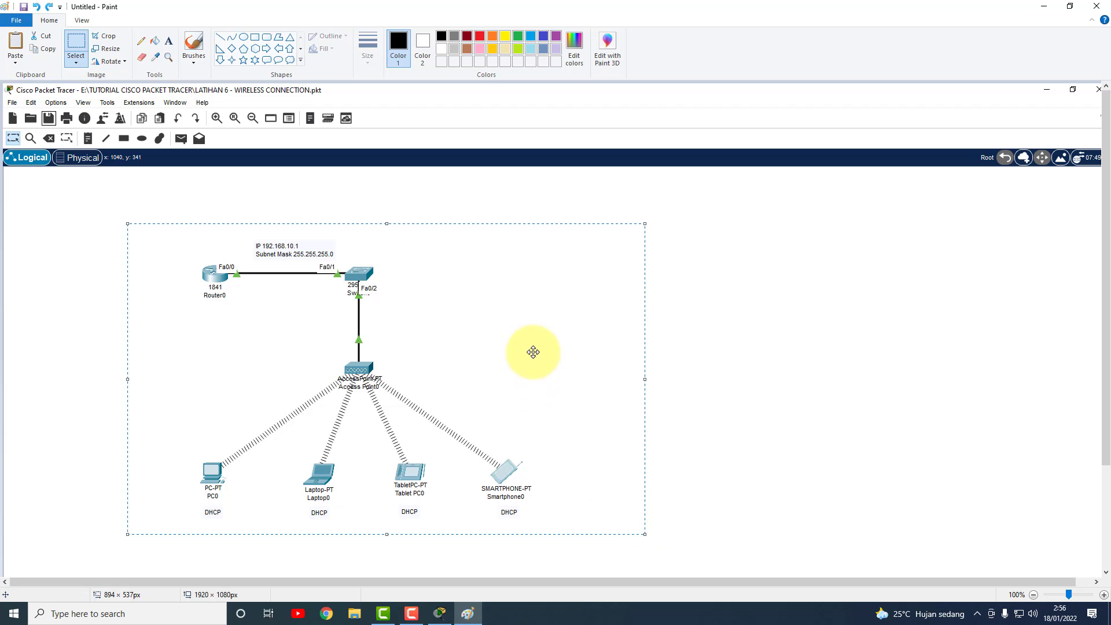
pyautogui.click(104, 38)
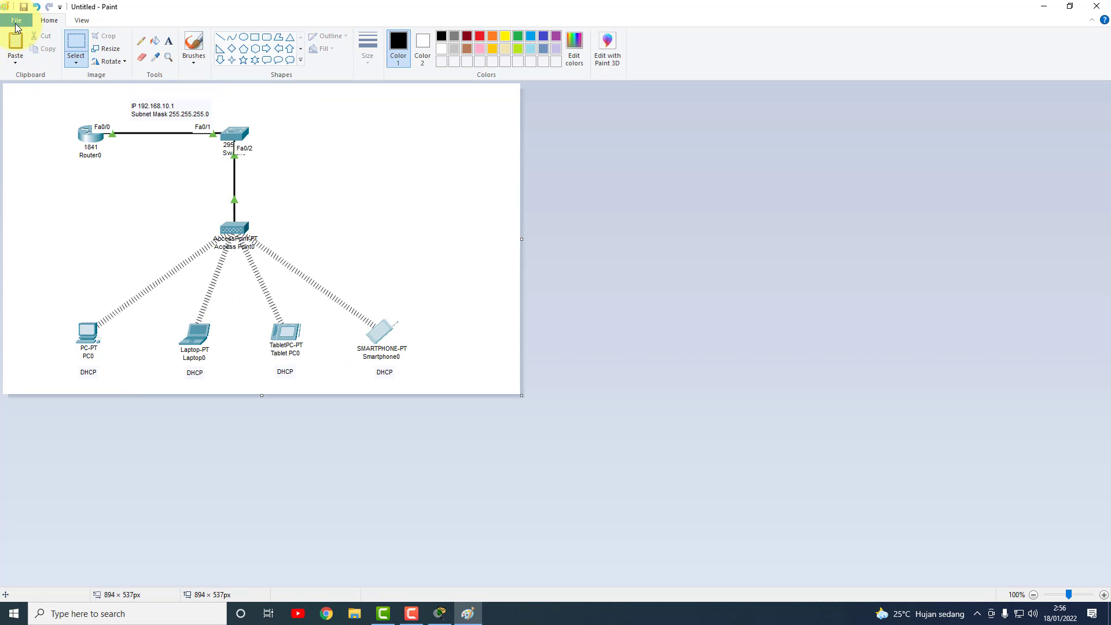
# Save the cropped picture as JPEG file 'WIRELESS CONNECTION' in the TUTORIAL CISCO PACKET TRACER folder.
pyautogui.click(16, 20)
pyautogui.click(44, 116)
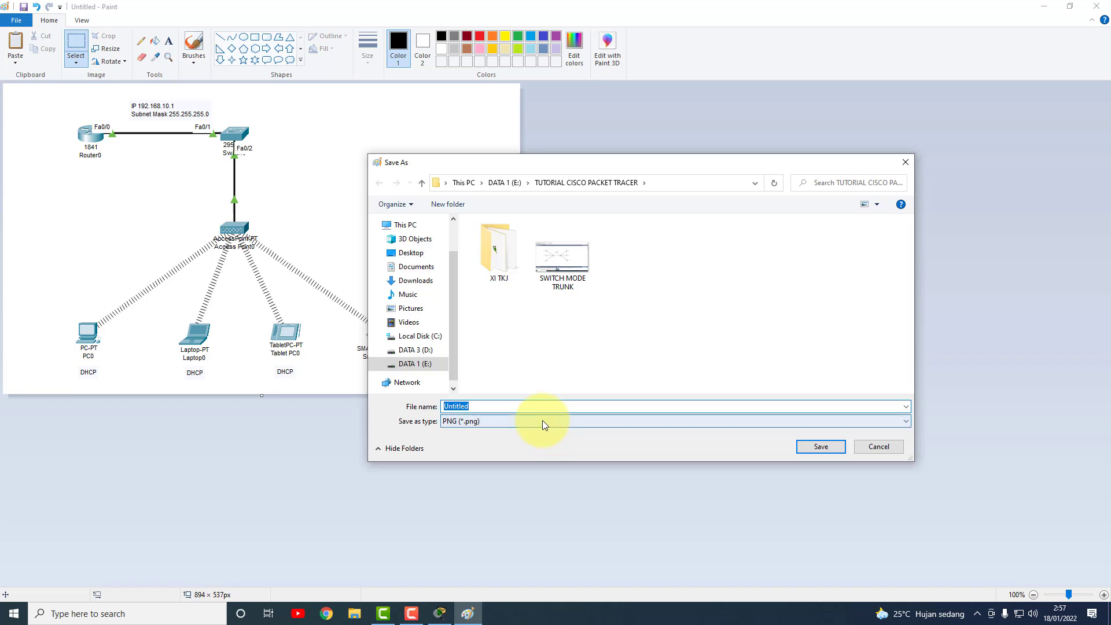
pyautogui.click(543, 421)
pyautogui.click(482, 467)
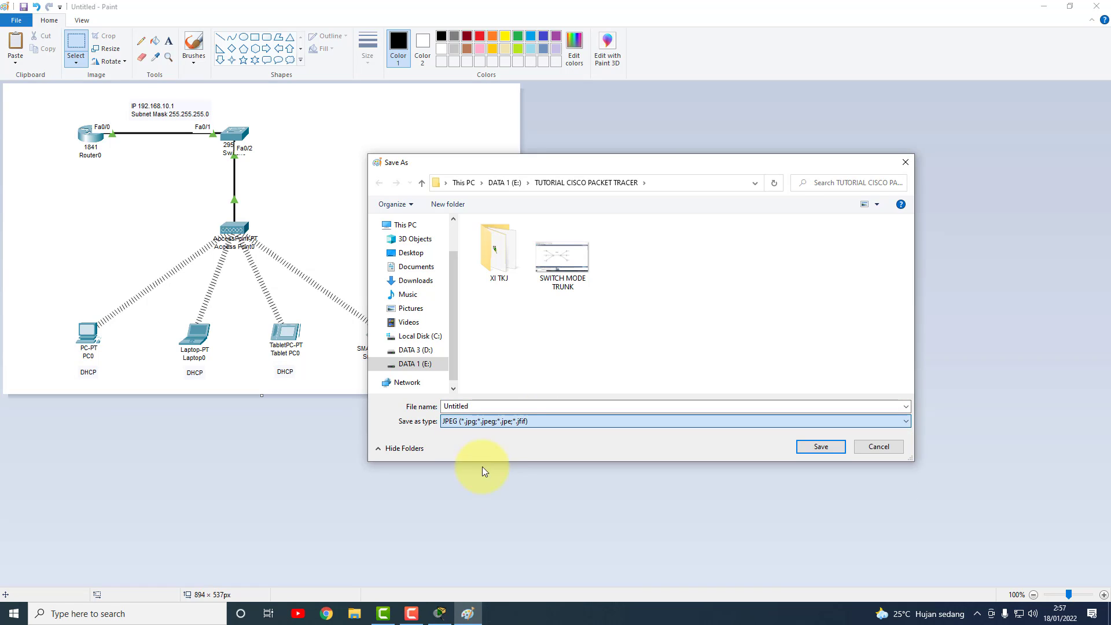
pyautogui.click(574, 407)
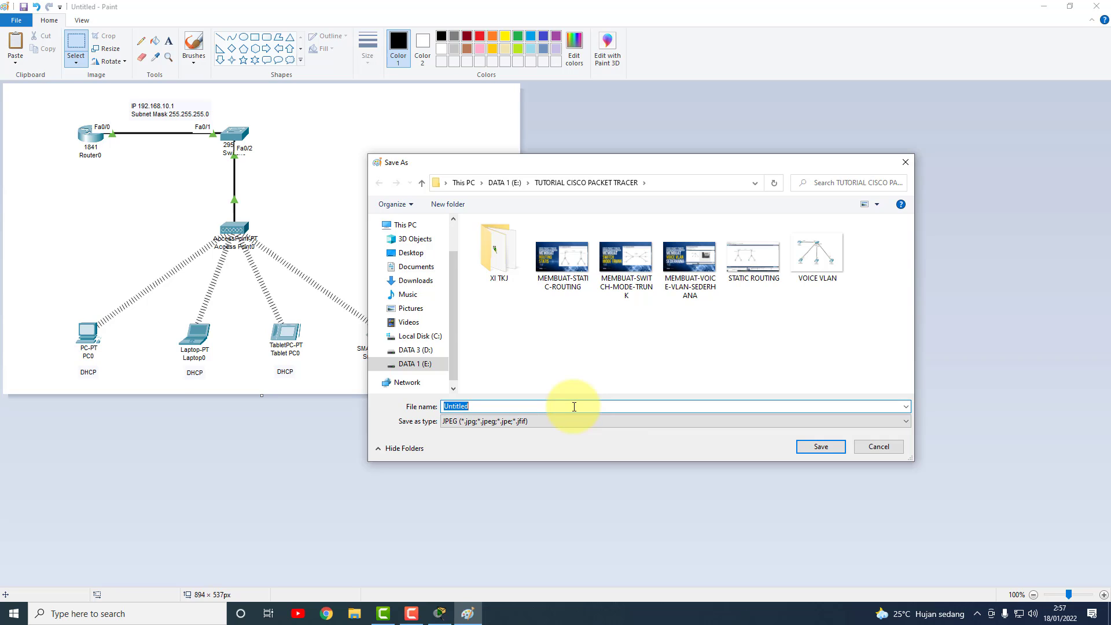
pyautogui.write('wi')
pyautogui.press('BackSpace')
pyautogui.press('BackSpace')
pyautogui.write('WIRELESS CONNECTION')
pyautogui.click(828, 452)
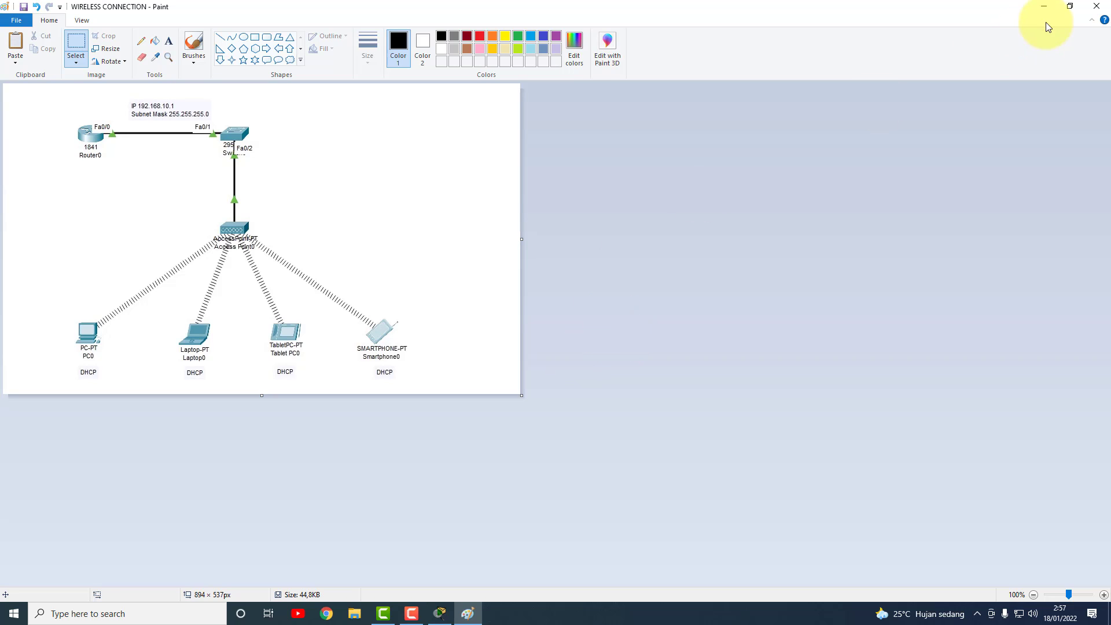
# Close Paint and save the Packet Tracer project file.
pyautogui.click(1096, 6)
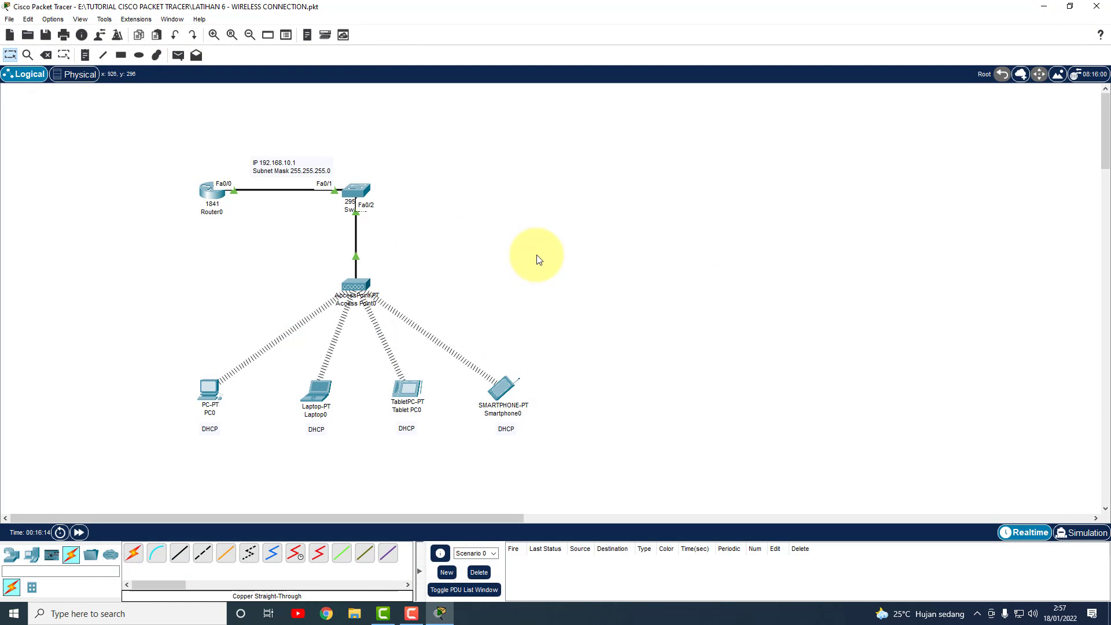
pyautogui.click(9, 19)
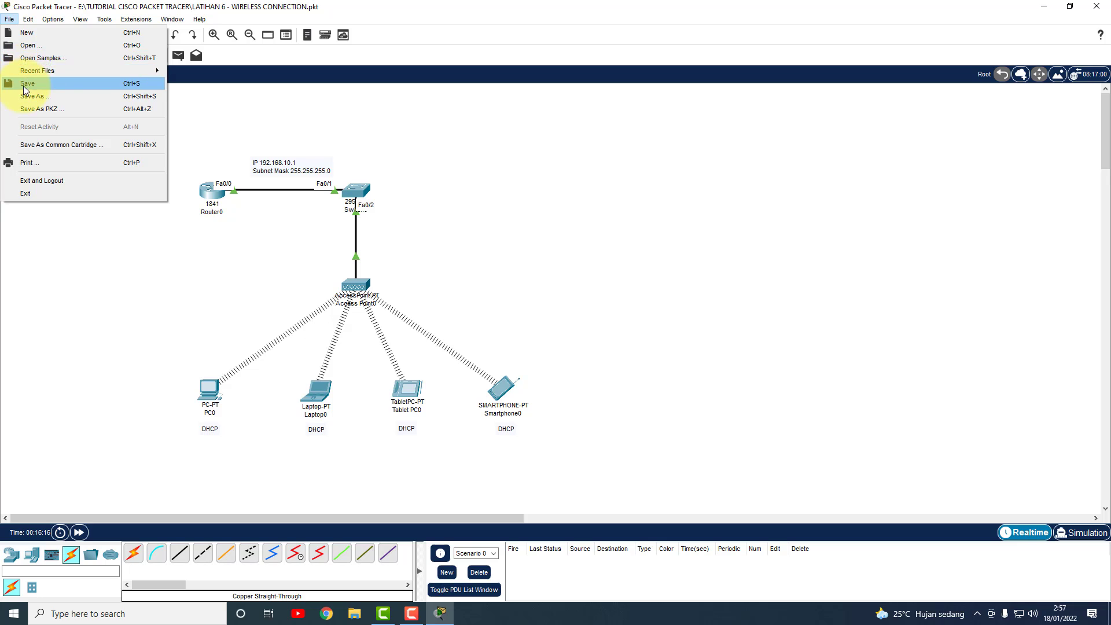
pyautogui.click(24, 84)
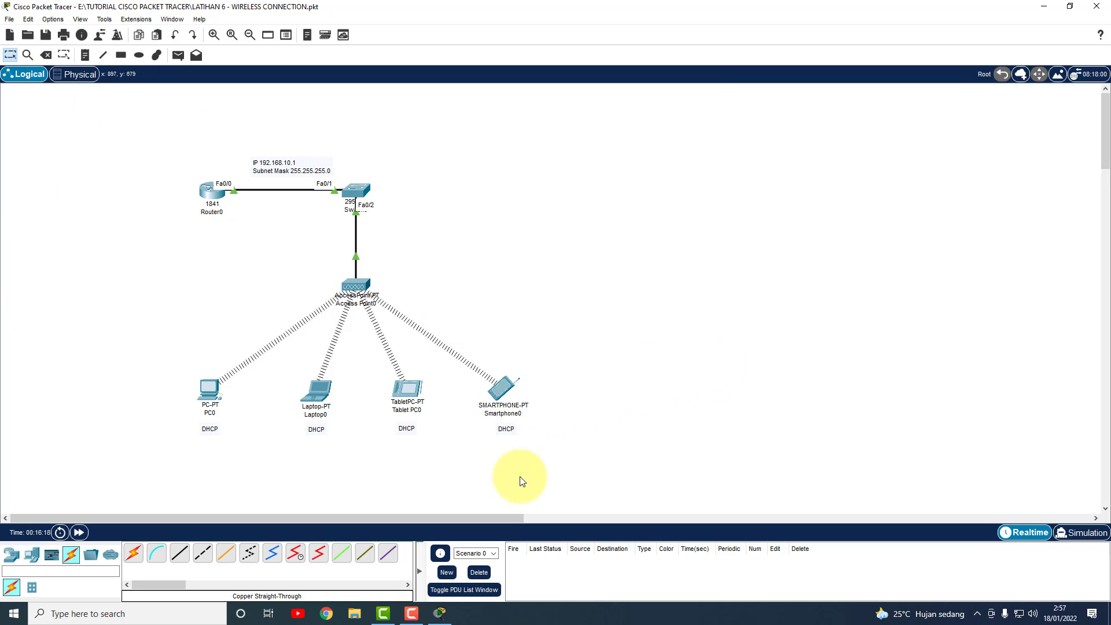
# Check Smartphone0's DHCP-assigned address 192.168.10.4 in its IP Configuration.
pyautogui.click(498, 393)
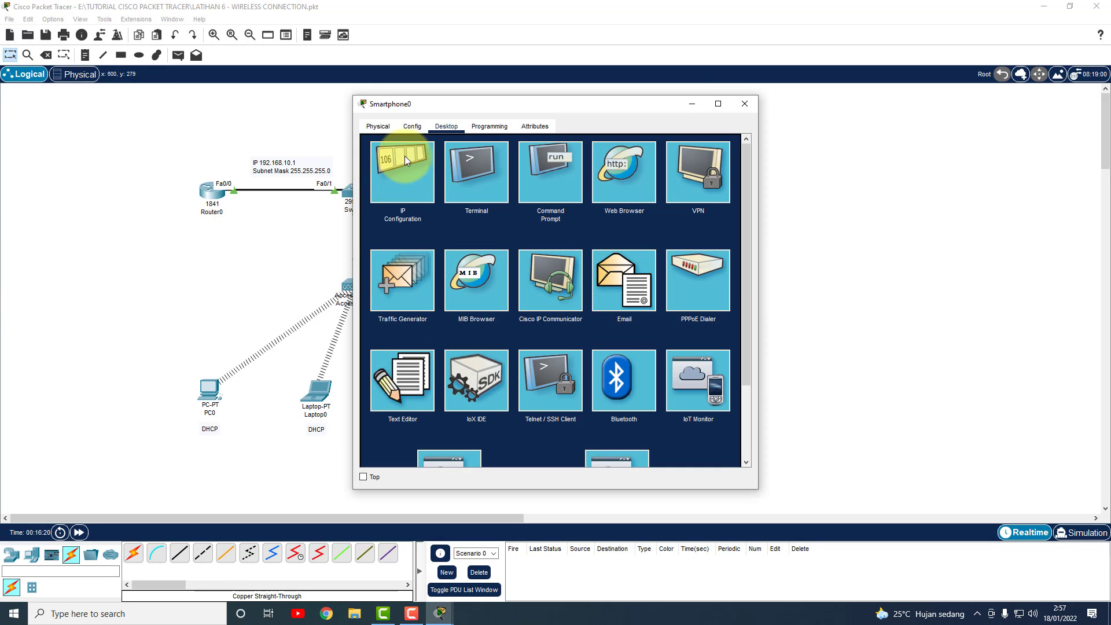
pyautogui.click(401, 157)
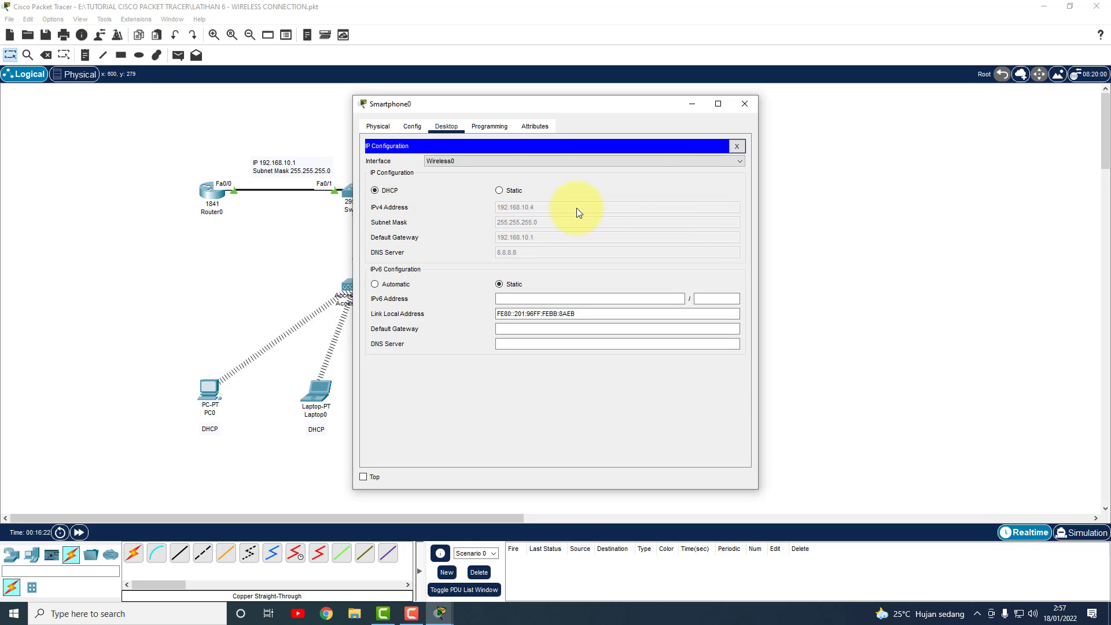
pyautogui.click(739, 112)
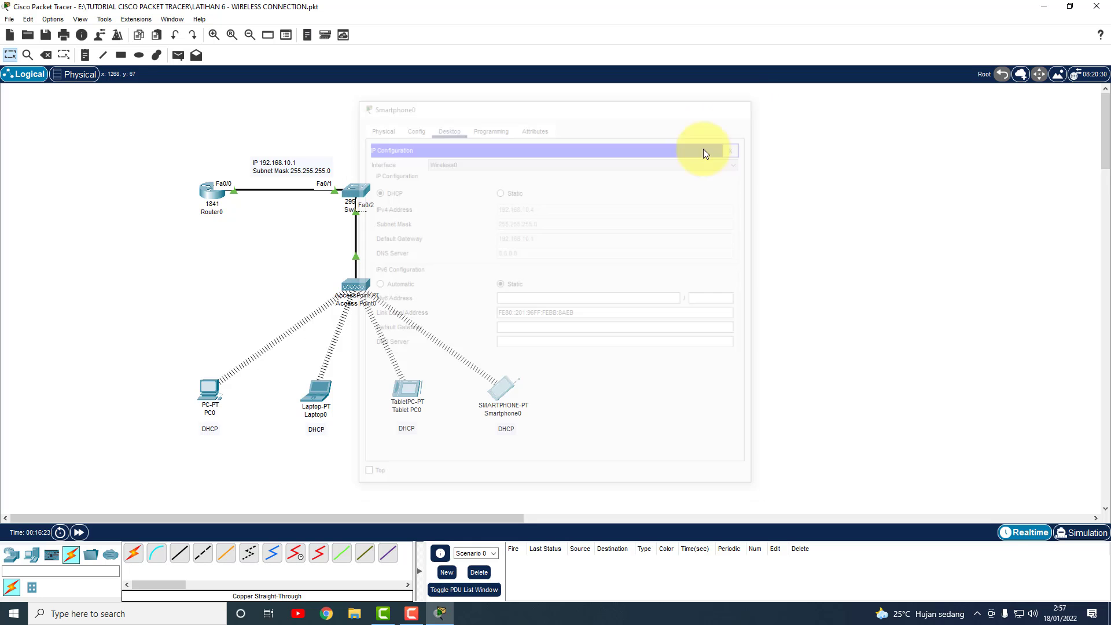
# Run ipconfig in PC0's Command Prompt to show its DHCP address 192.168.10.5.
pyautogui.click(215, 392)
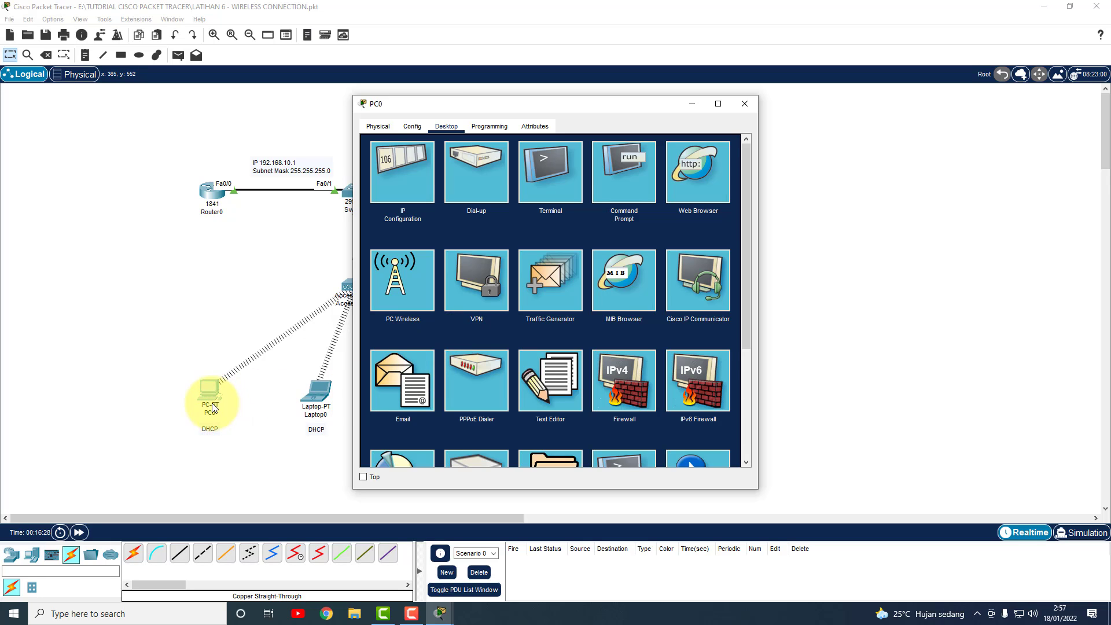
pyautogui.click(628, 163)
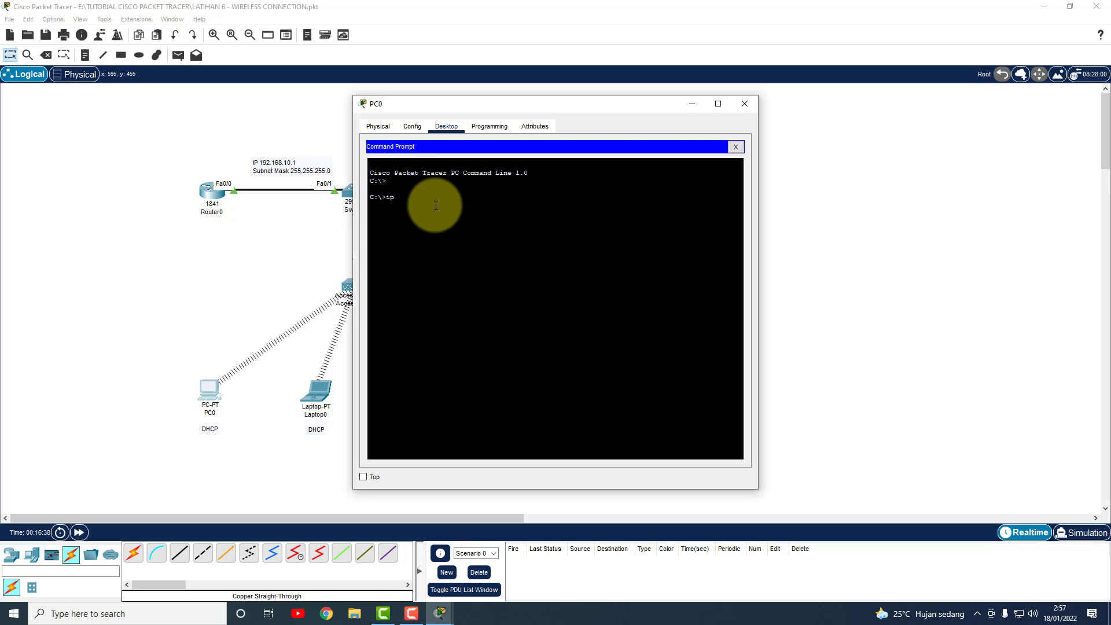
pyautogui.press('Return')
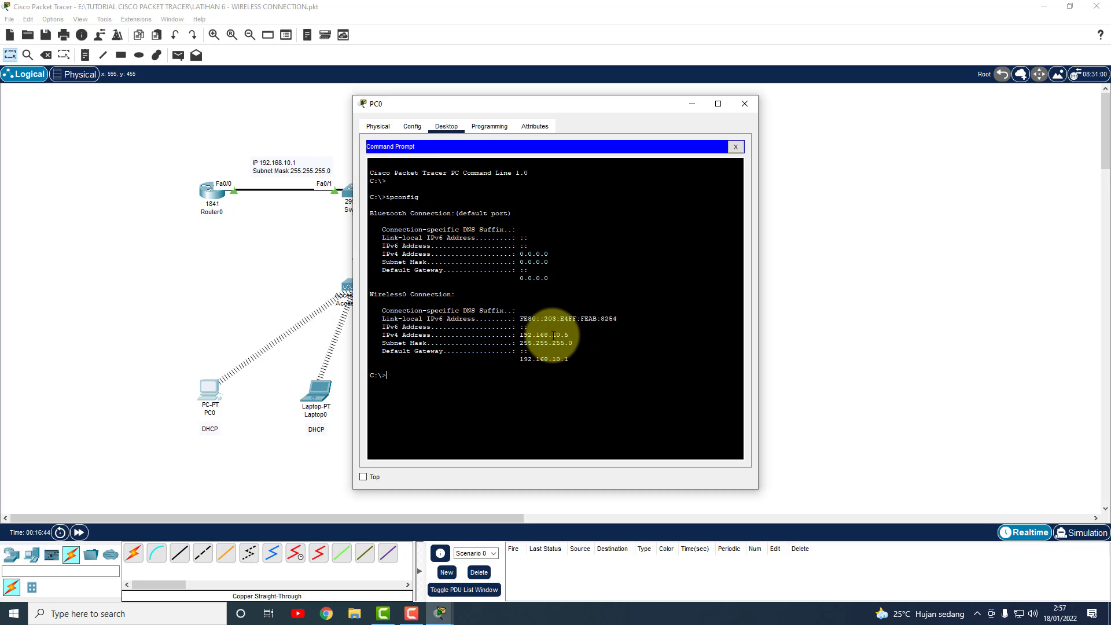
# Ping the smartphone at 192.168.10.4 from PC0, getting 4/4 replies.
pyautogui.moveTo(553, 334); pyautogui.dragTo(569, 334)
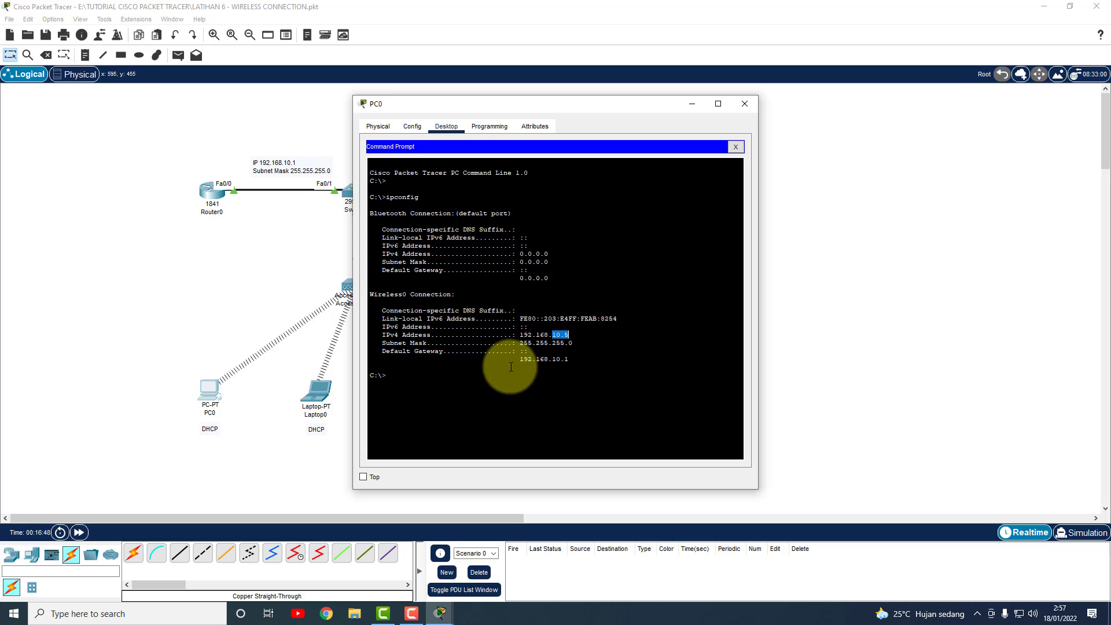
pyautogui.click(422, 372)
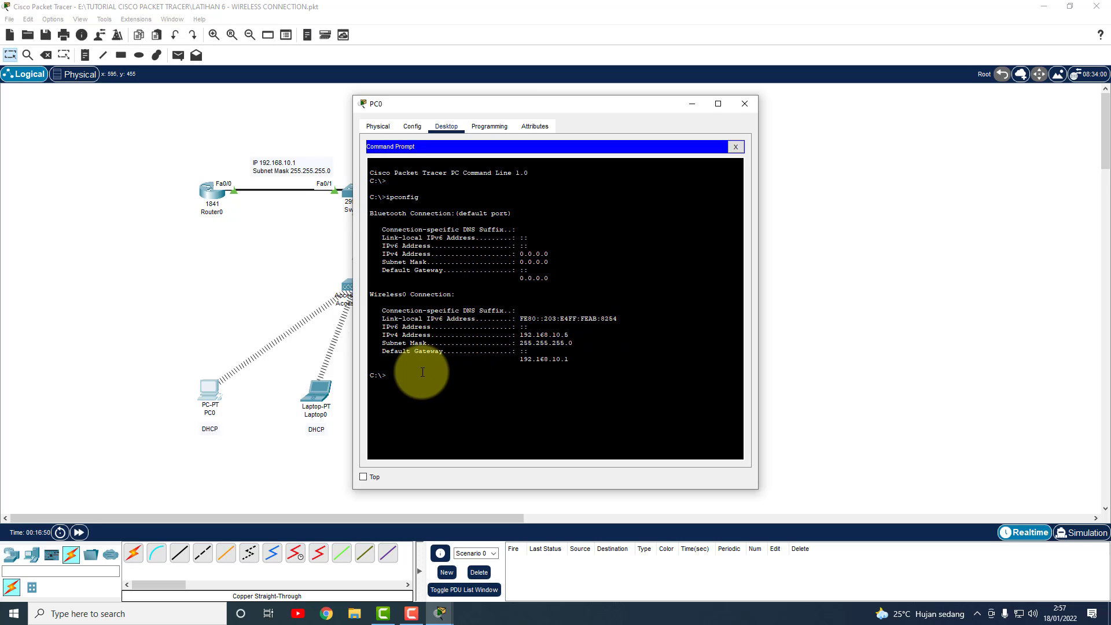
pyautogui.write('ping 192.168.10.4')
pyautogui.press('Return')
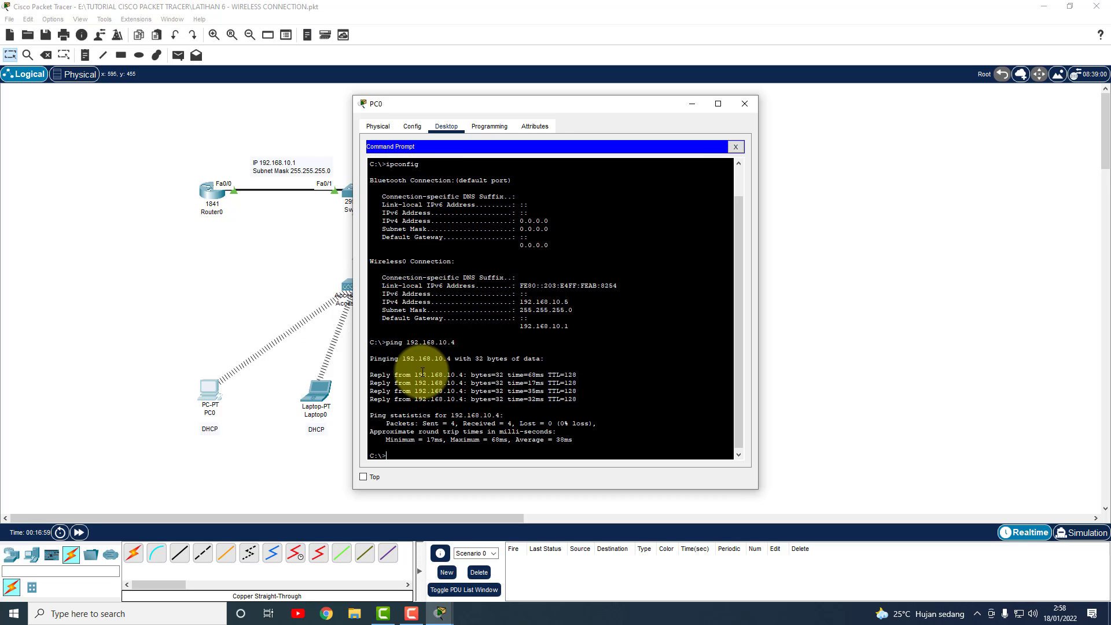
# Check the DHCP addresses of Laptop0 (192.168.10.2) and Tablet PC0 (192.168.10.3).
pyautogui.click(745, 104)
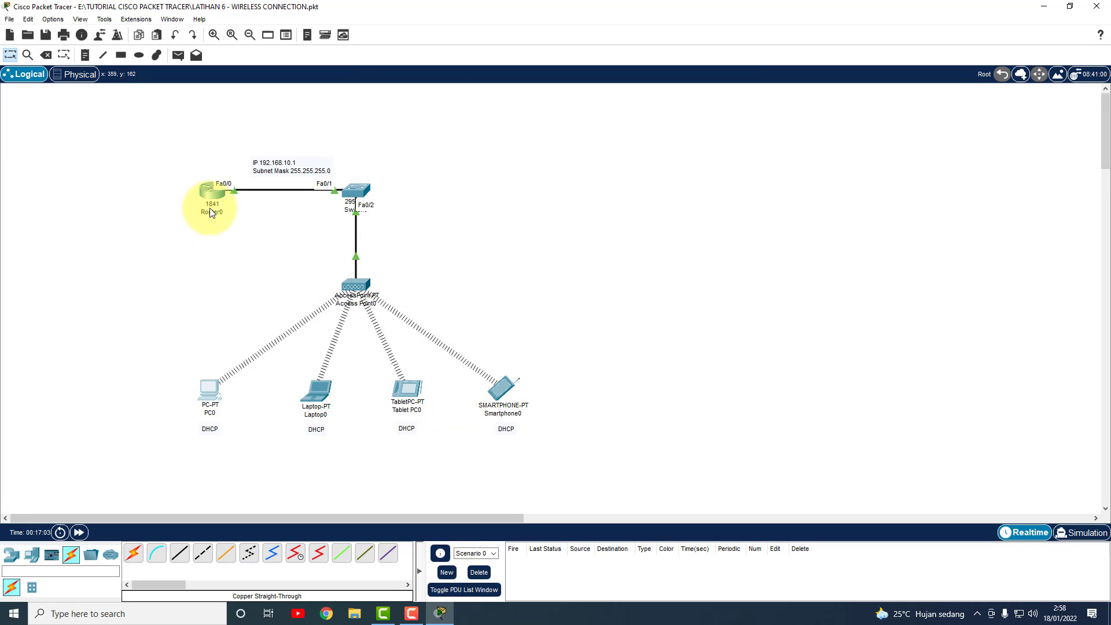
pyautogui.click(324, 396)
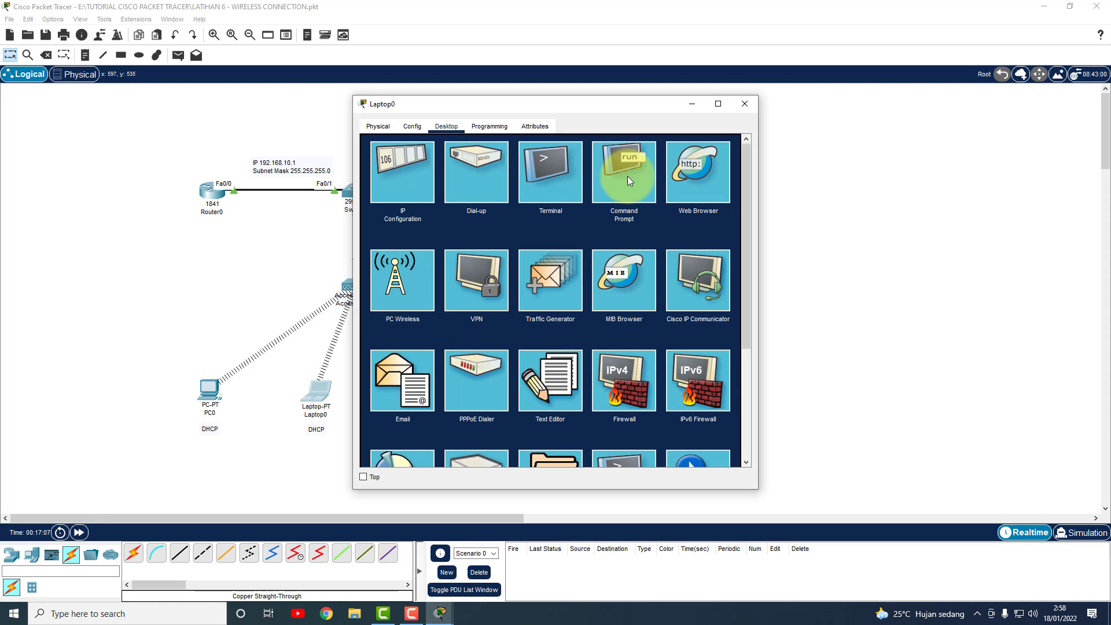
pyautogui.click(392, 169)
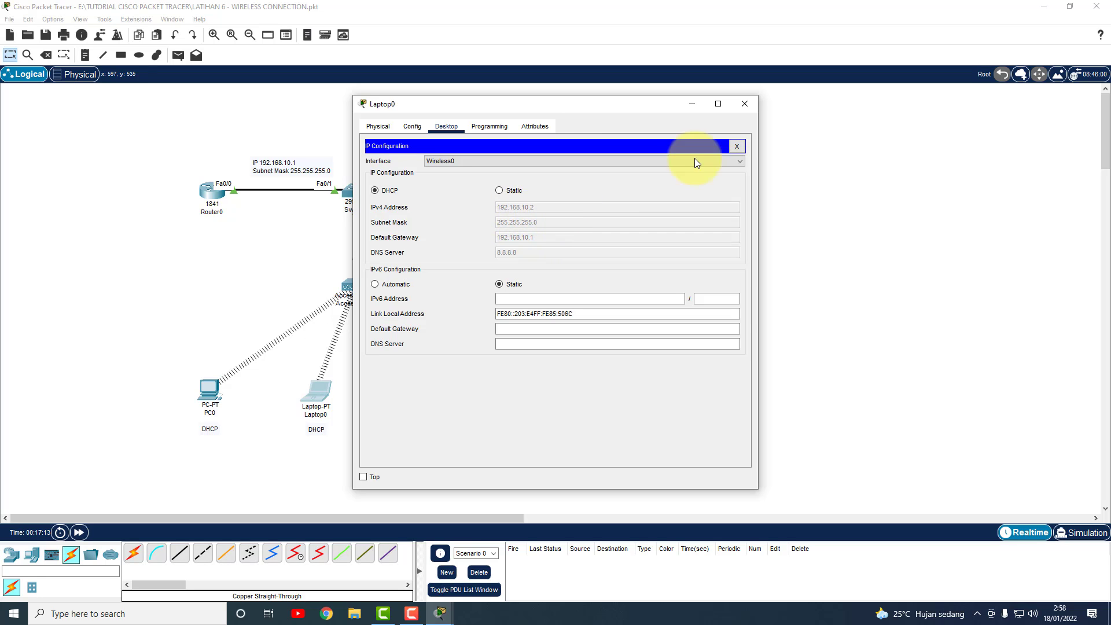
pyautogui.click(744, 108)
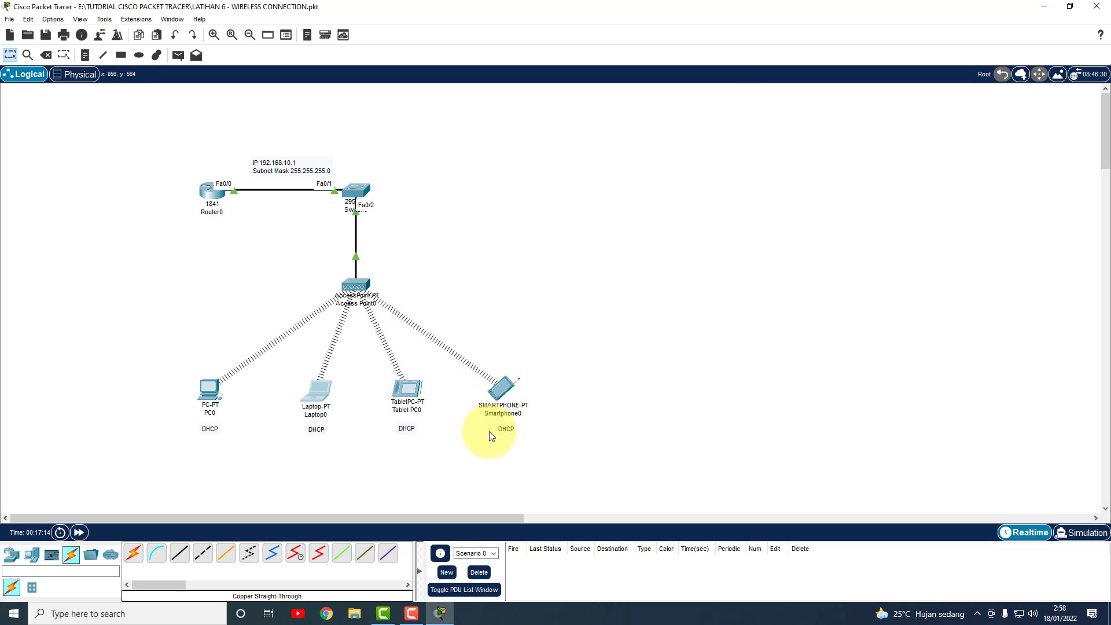
pyautogui.click(407, 390)
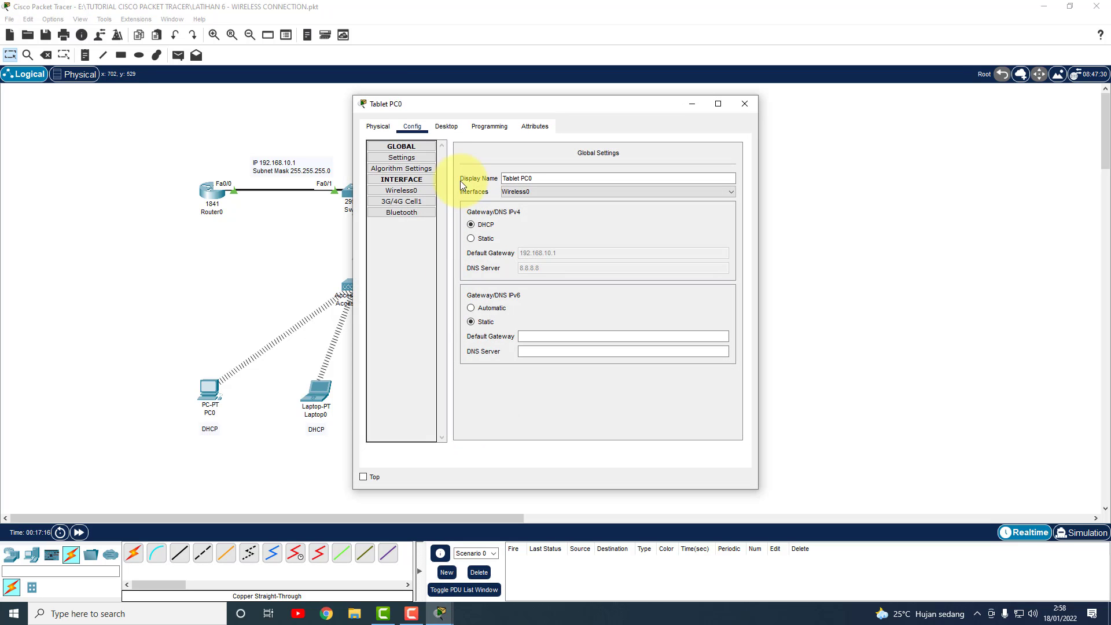
pyautogui.click(441, 126)
pyautogui.click(390, 161)
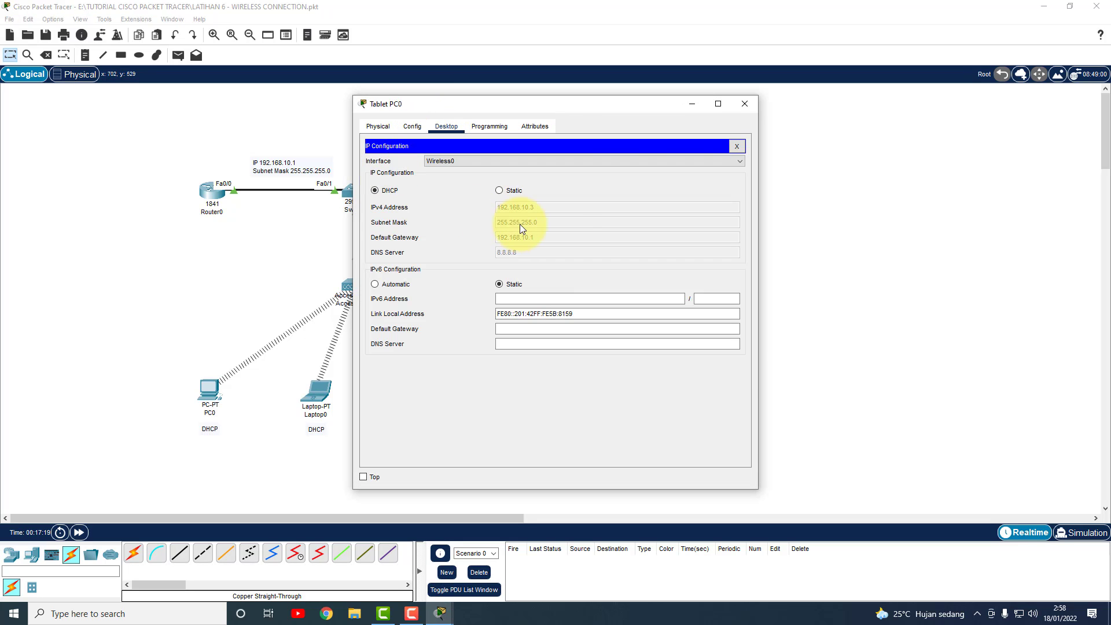
pyautogui.click(744, 104)
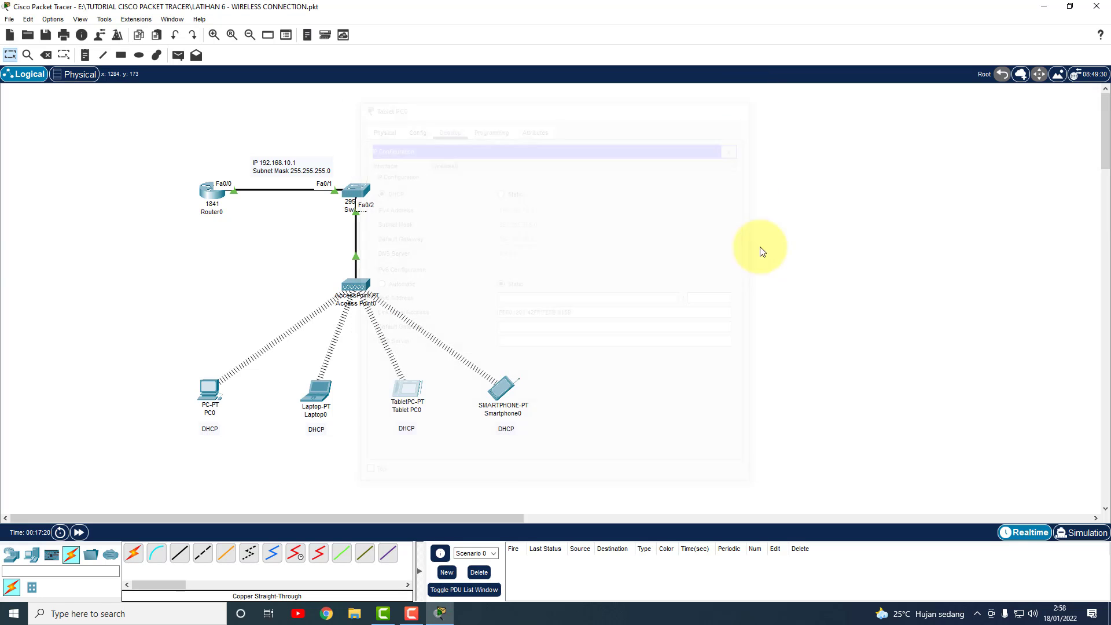
# Run ipconfig and ping router 192.168.10.1 from Laptop0's Command Prompt, 0% loss.
pyautogui.click(322, 413)
pyautogui.click(621, 168)
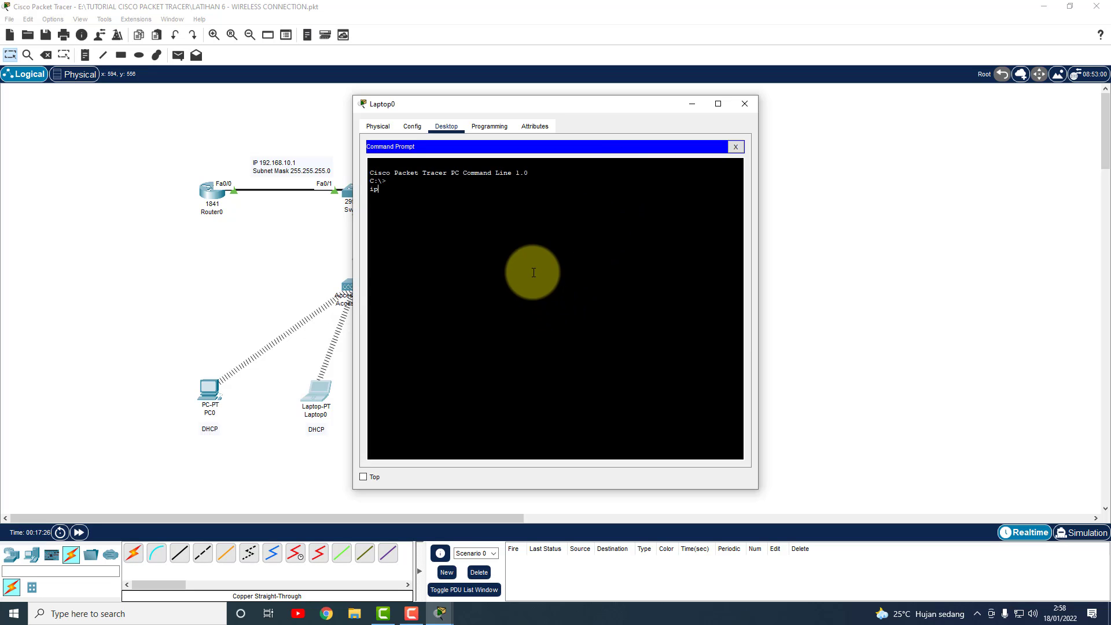
pyautogui.write('ipconfig')
pyautogui.press('Return')
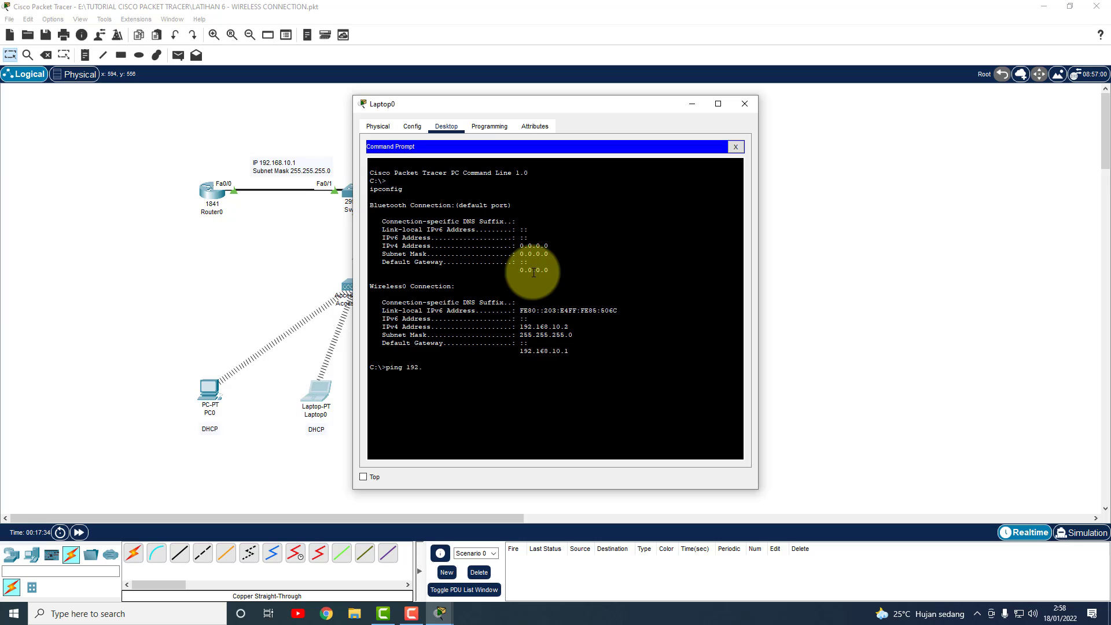
pyautogui.write('ping 192.168.10.1')
pyautogui.press('Return')
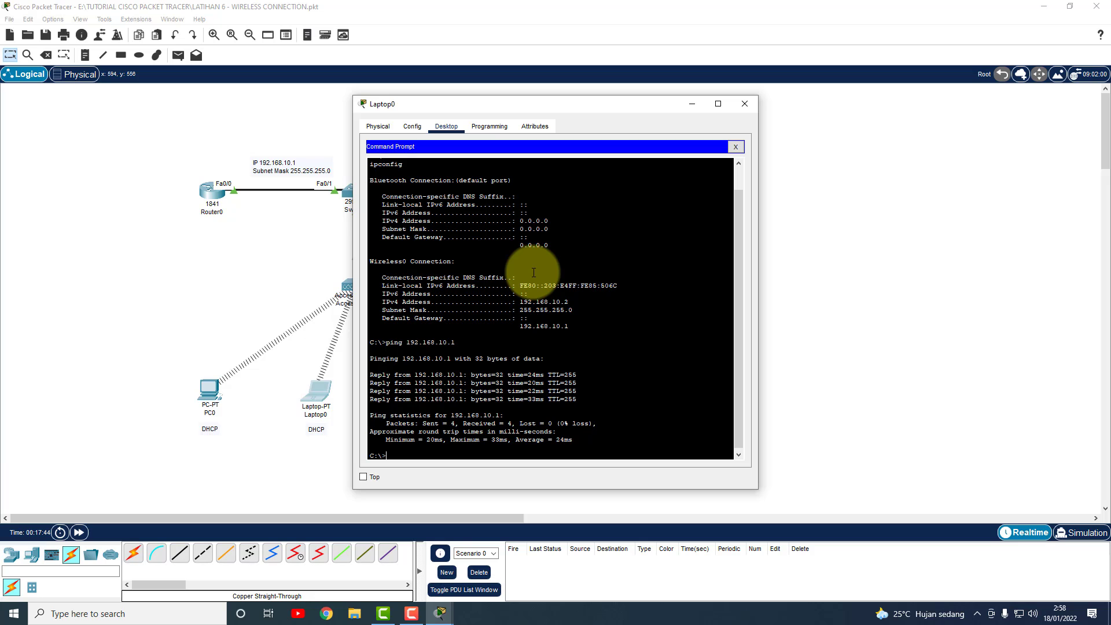
# Close Laptop0's device window, leaving the full wireless topology displayed.
pyautogui.click(745, 104)
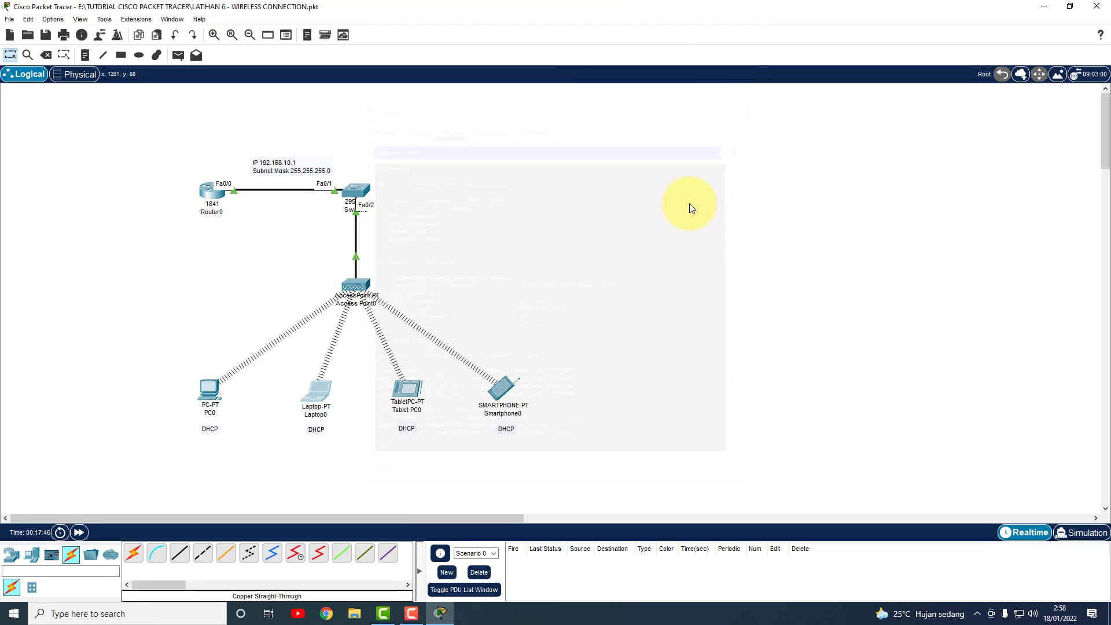